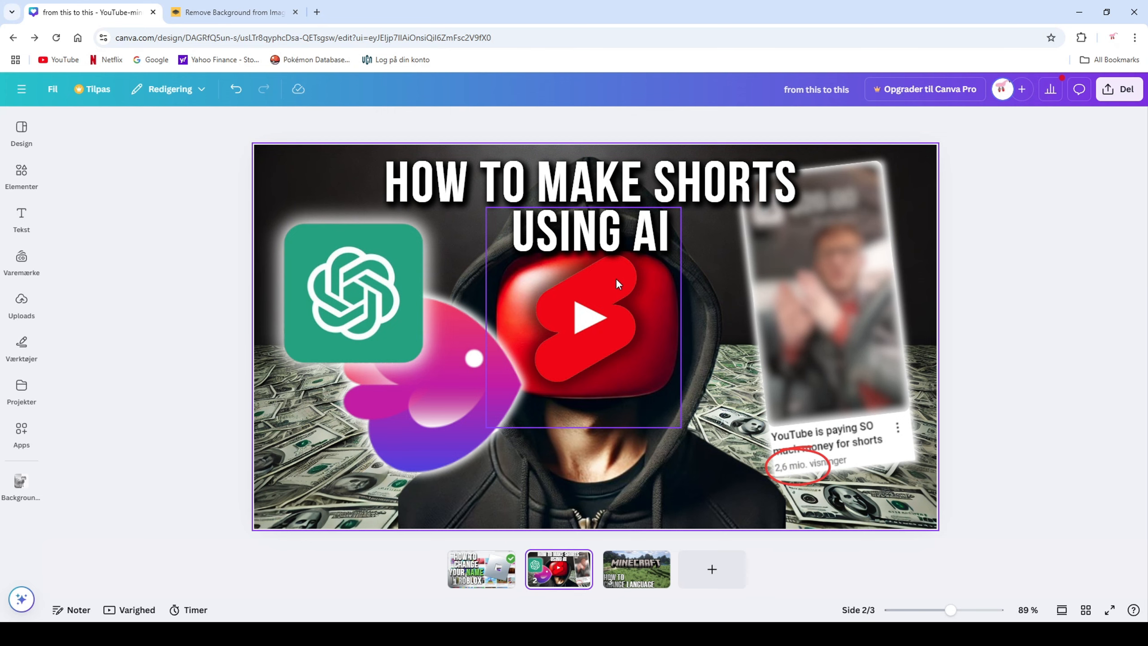
- Review the Roblox and Minecraft thumbnail pages, and add a blank fourth page to the design
{"action": "left_click", "coordinate": [481, 560]}
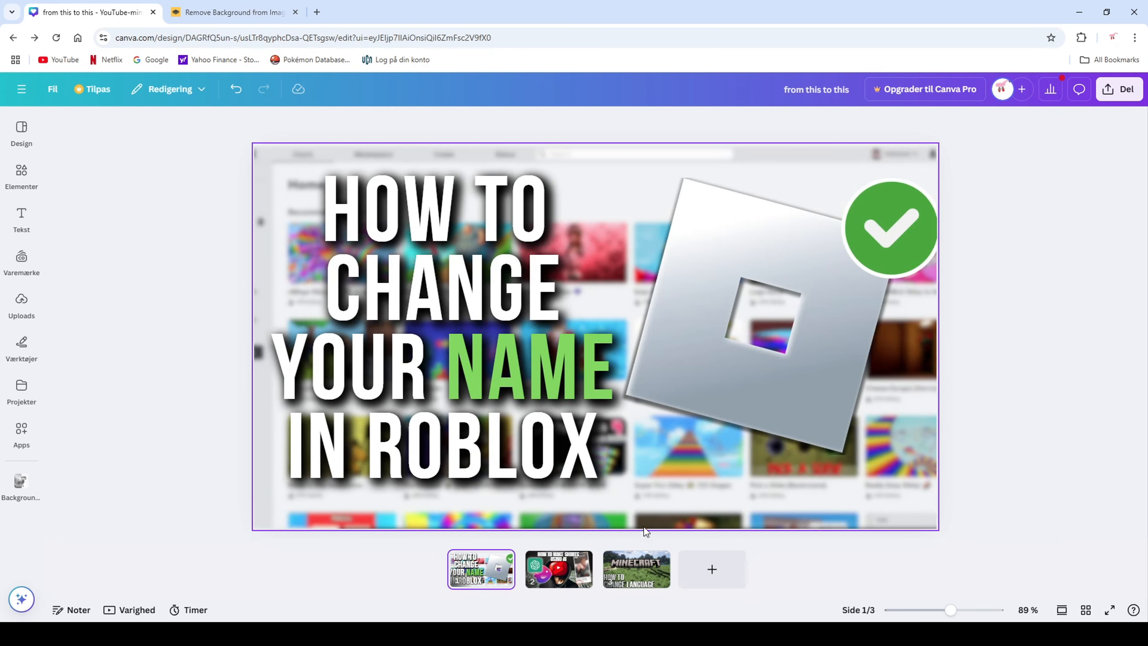
{"action": "left_click", "coordinate": [648, 586]}
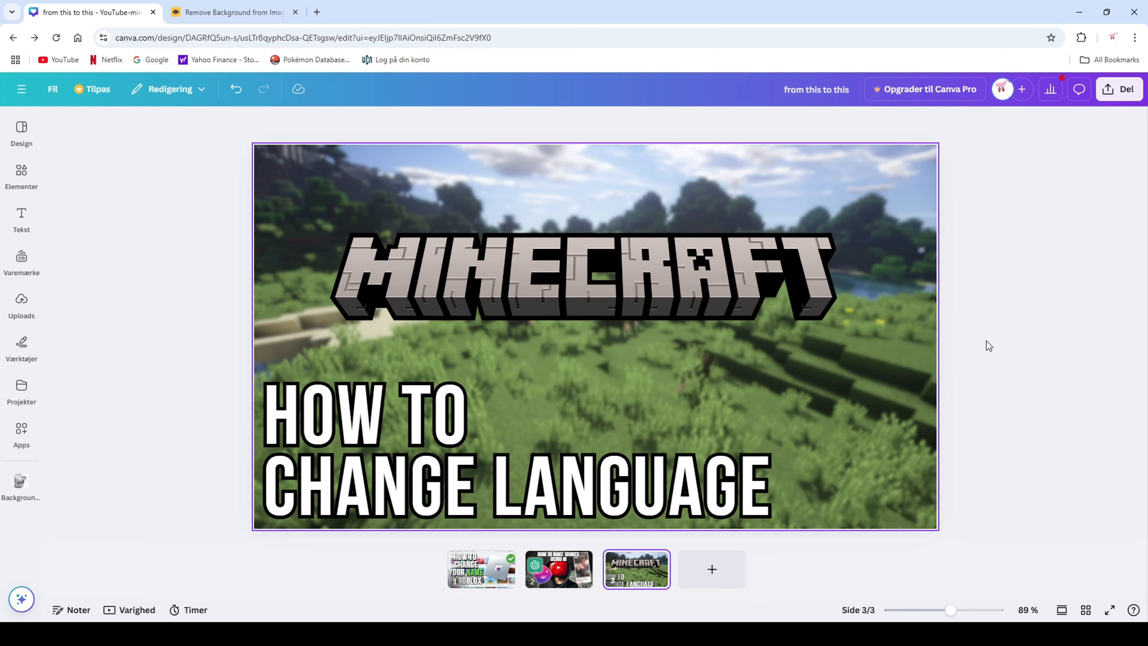
{"action": "left_click", "coordinate": [710, 567]}
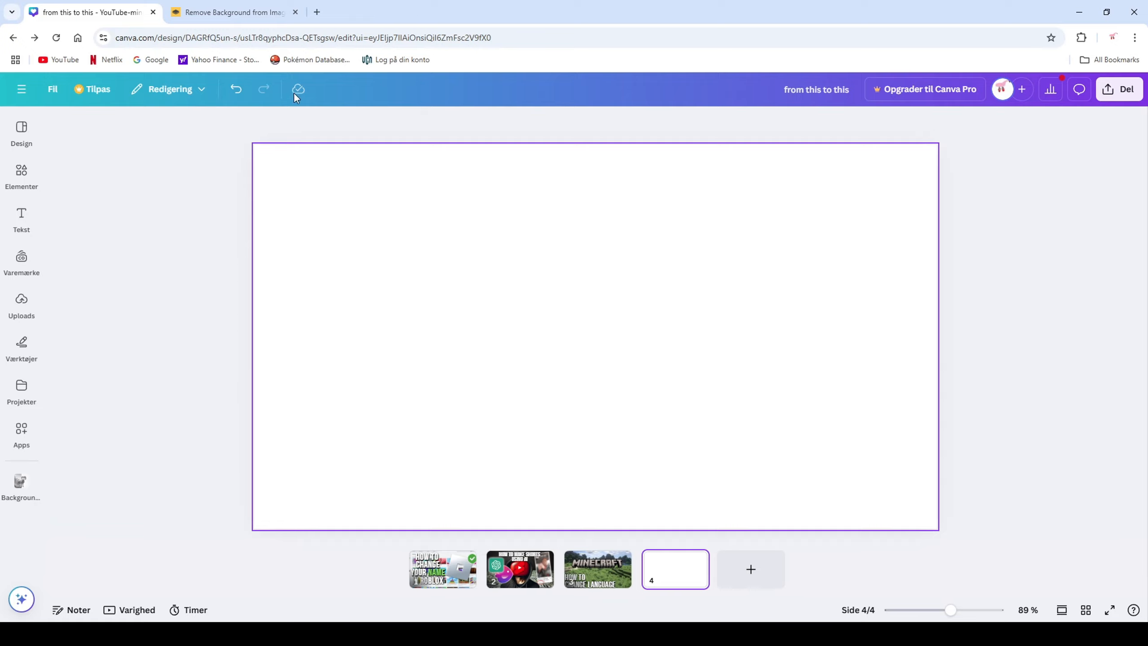
- Search Google Images for "league of legends wallpaper" in a new browser tab
{"action": "left_click", "coordinate": [317, 12]}
{"action": "type", "text": "league of le"}
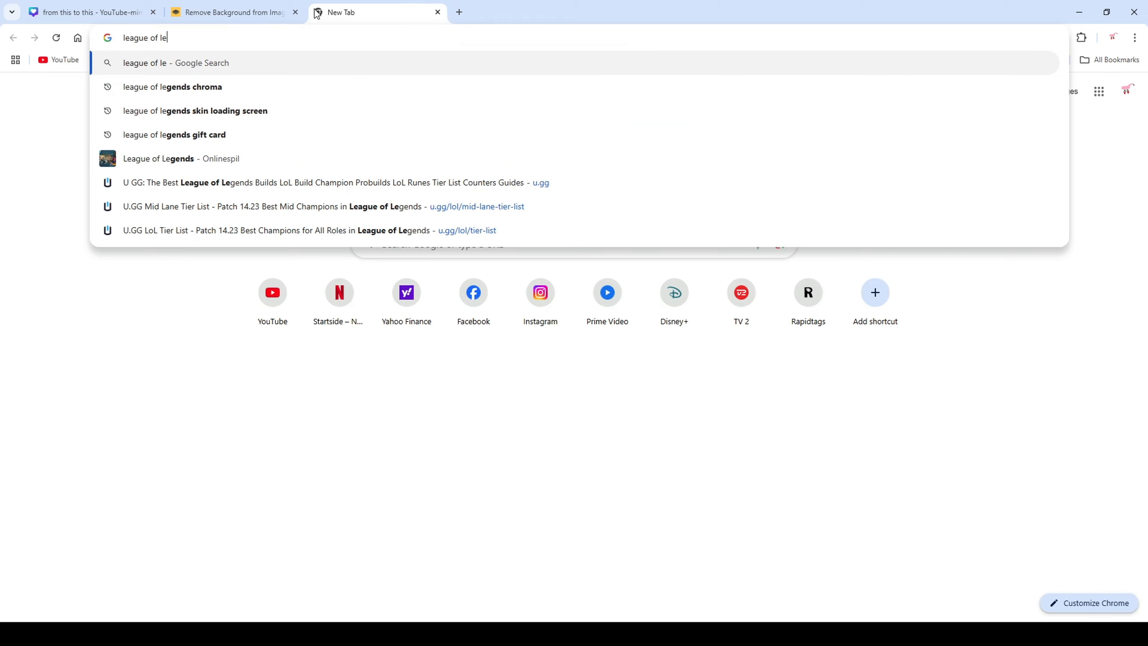
{"action": "type", "text": "gends w"}
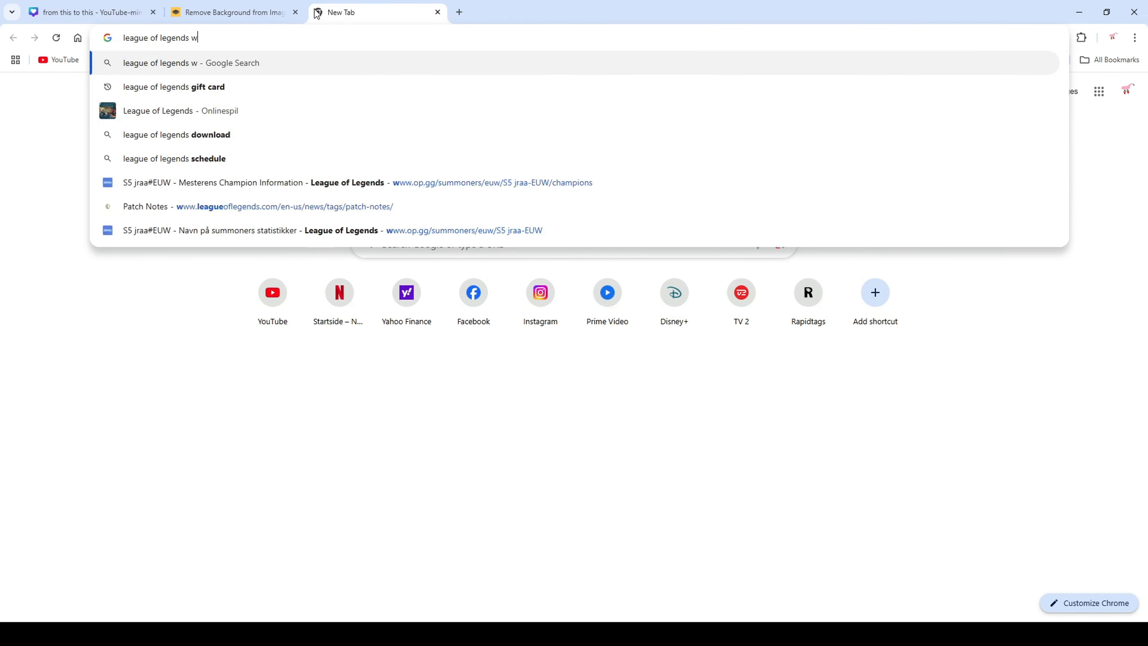
{"action": "type", "text": "allpaper"}
{"action": "key", "text": "Return"}
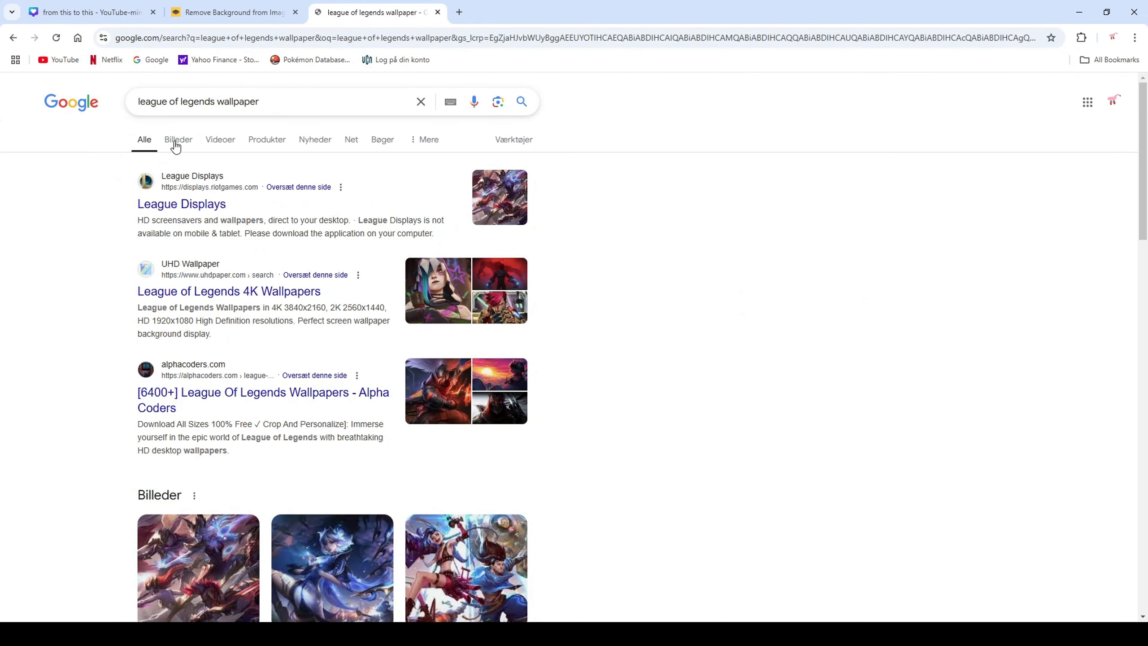
{"action": "left_click", "coordinate": [176, 145]}
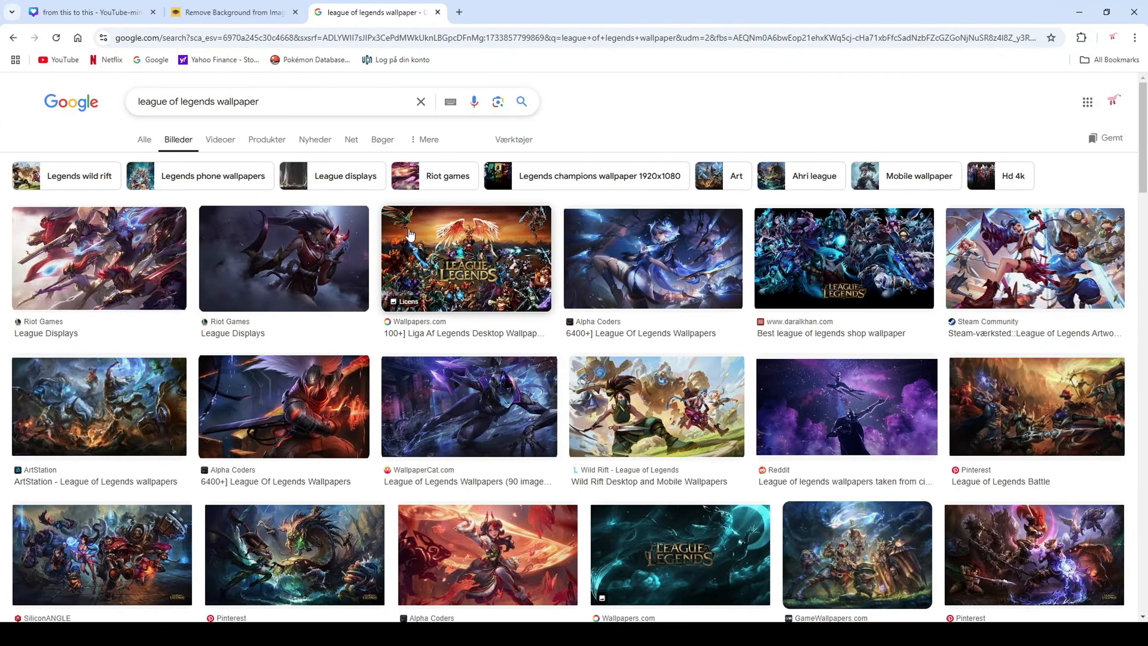
- Copy the Pinterest League of Legends wallpaper with the green-eyed dragon and paste it onto the blank Canva page
{"action": "scroll", "coordinate": [609, 405], "scroll_direction": "down", "scroll_amount": 3}
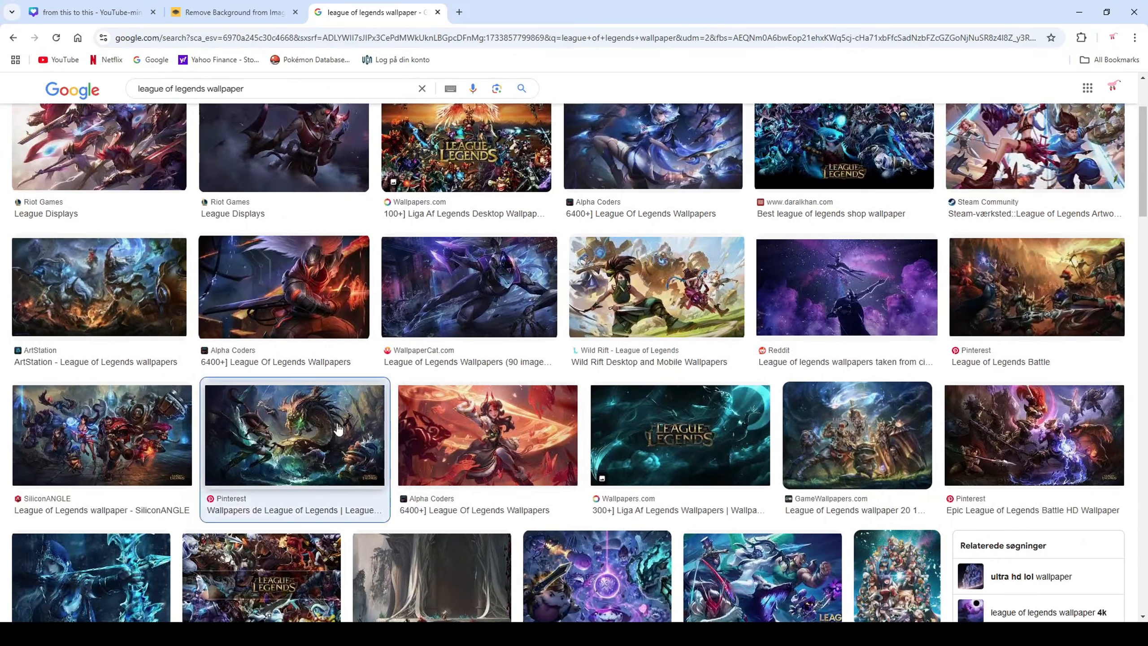
{"action": "left_click", "coordinate": [339, 429]}
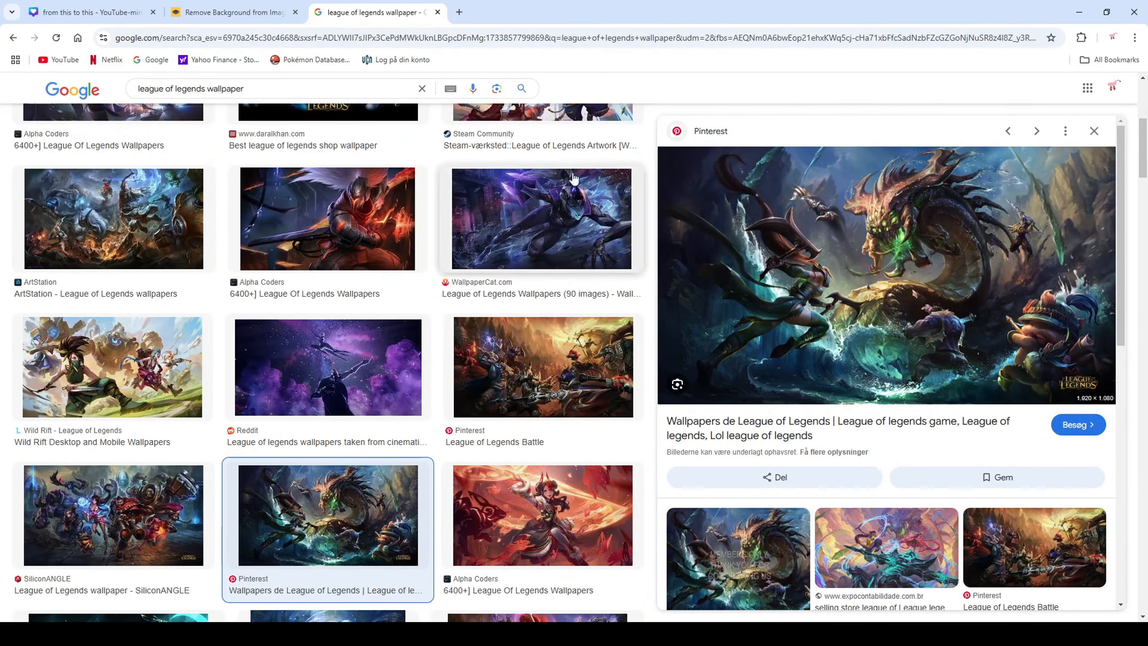
{"action": "left_click", "coordinate": [96, 12]}
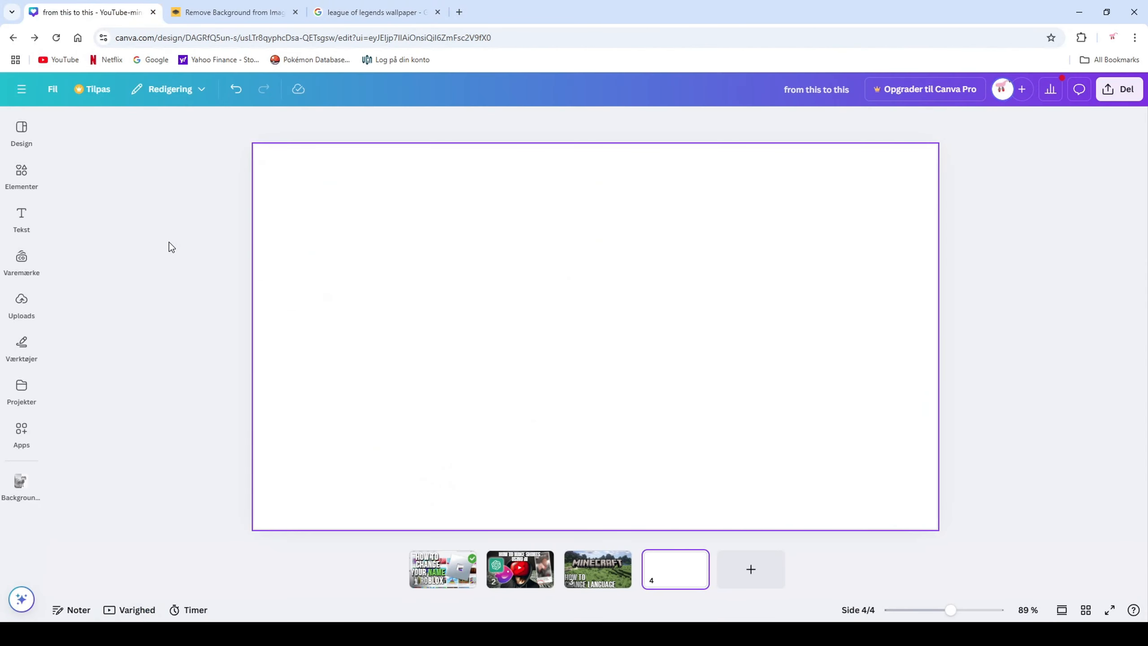
{"action": "key", "text": "ctrl+v"}
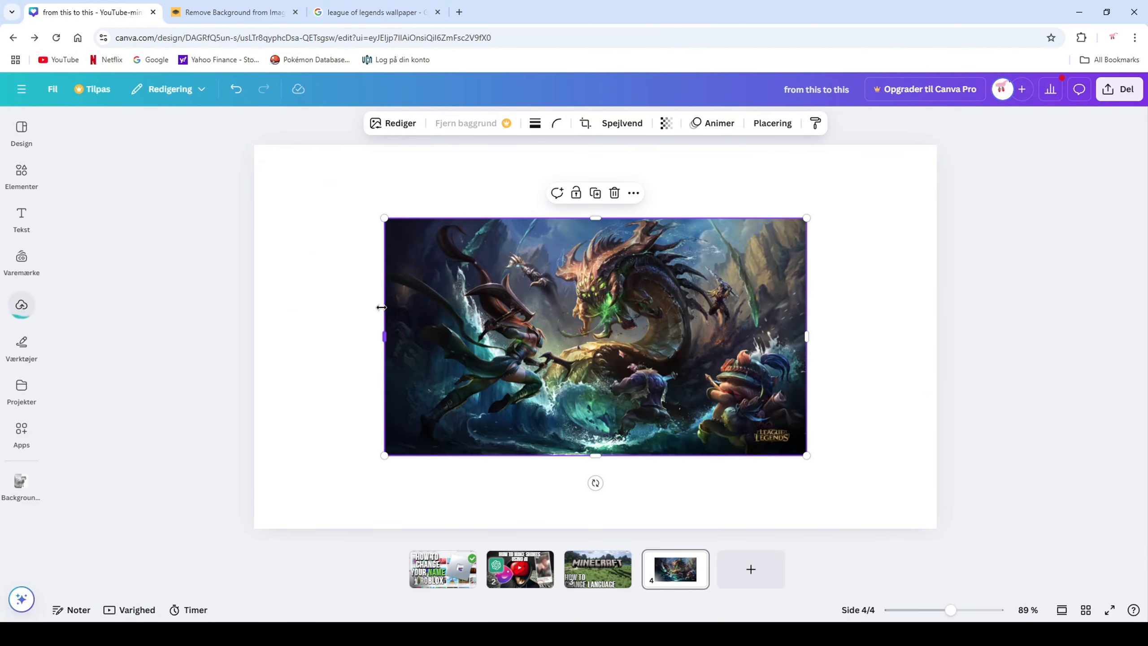
- Set the pasted wallpaper image as the background of page 4
{"action": "right_click", "coordinate": [529, 332]}
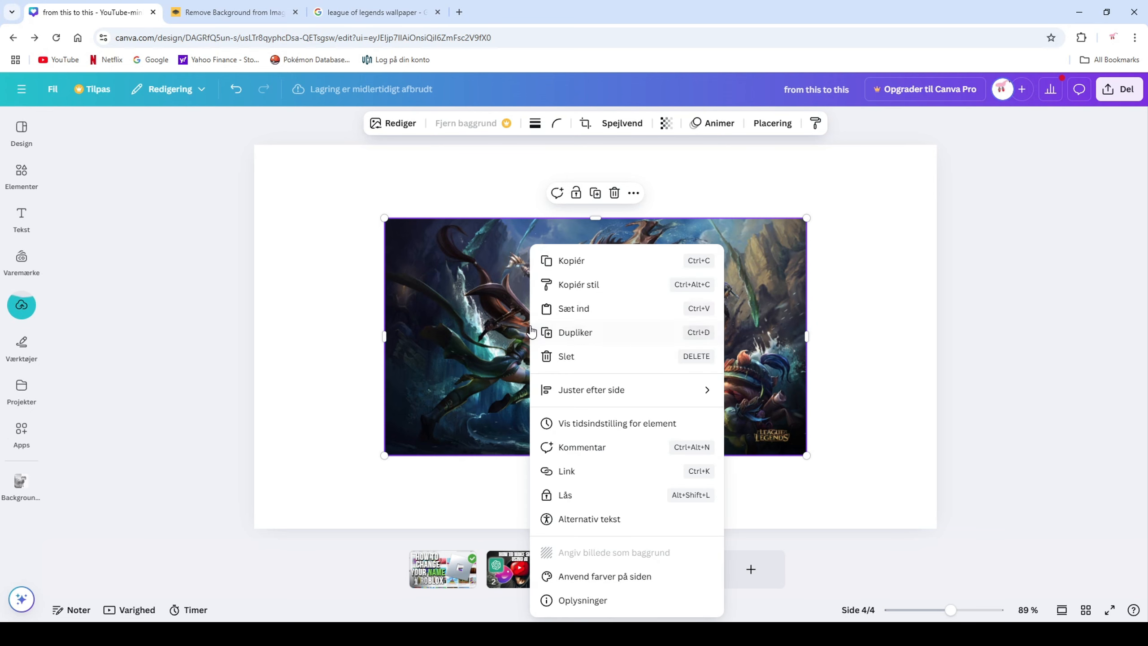
{"action": "left_click", "coordinate": [238, 359]}
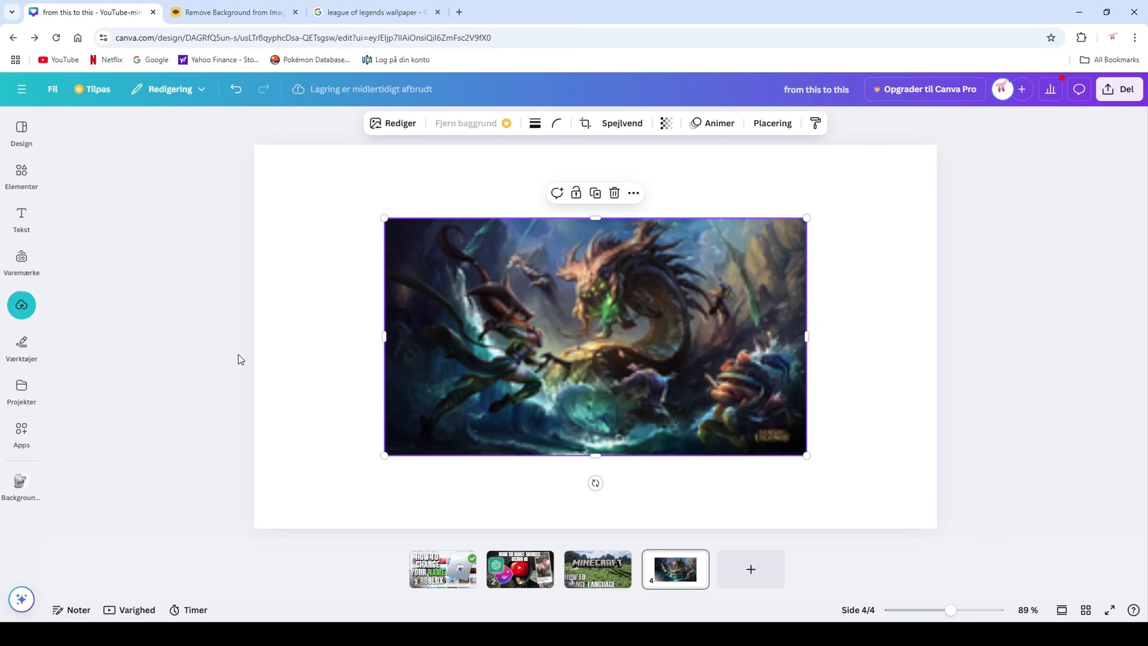
{"action": "left_click", "coordinate": [190, 336]}
{"action": "right_click", "coordinate": [466, 338]}
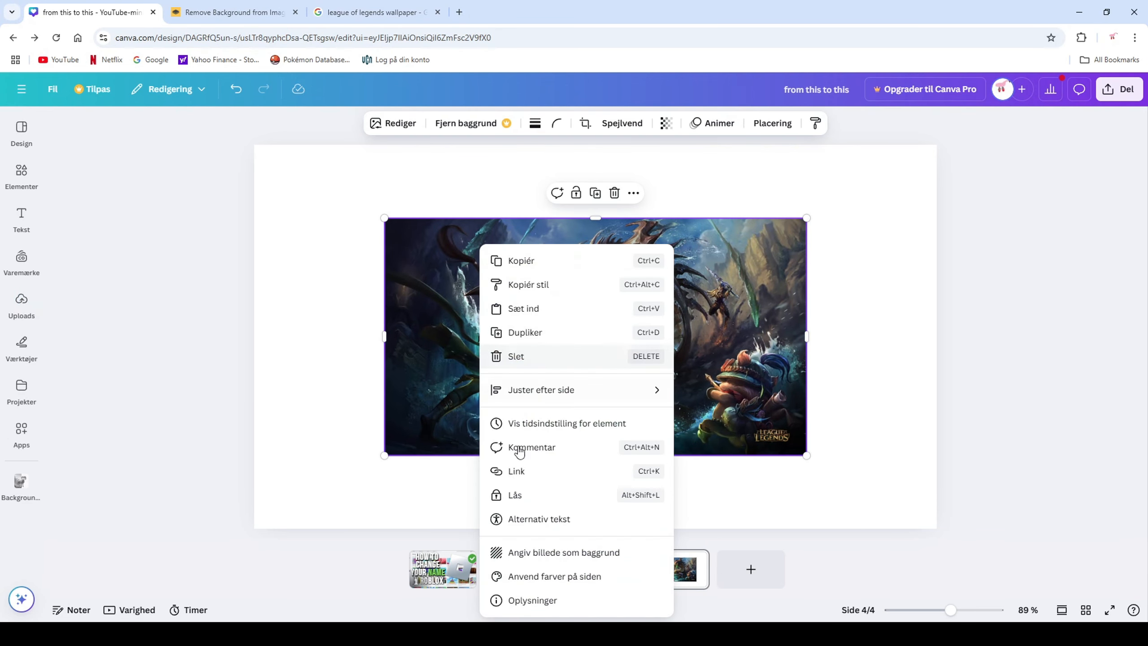
{"action": "left_click", "coordinate": [505, 553]}
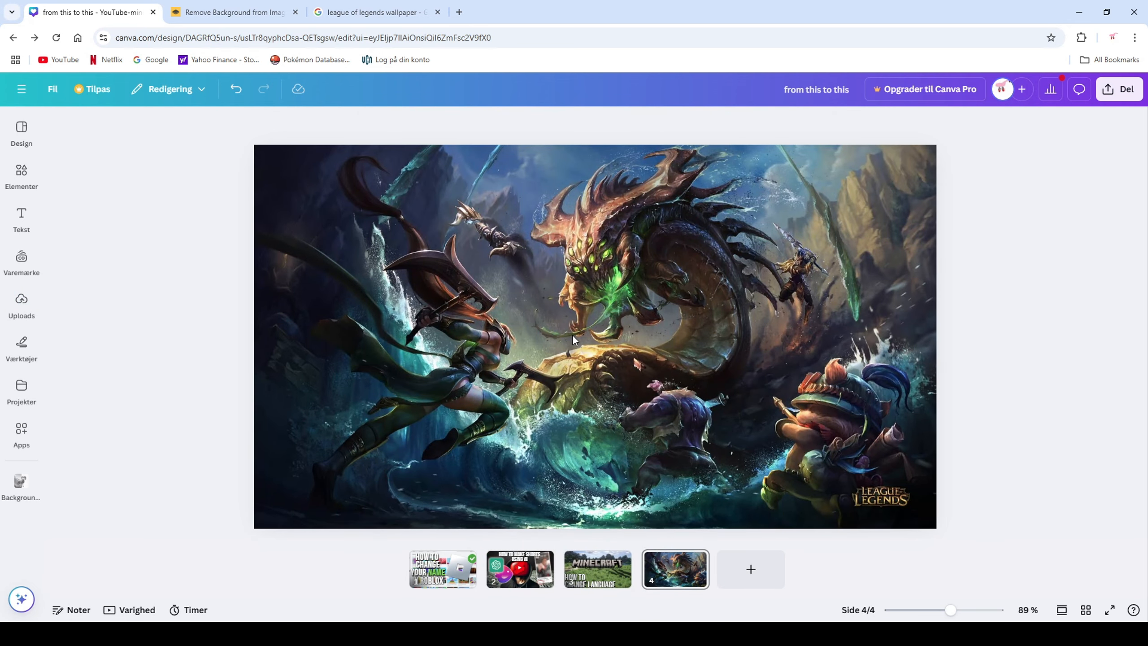
- Apply a moderate blur effect to the whole background image
{"action": "double_click", "coordinate": [618, 385]}
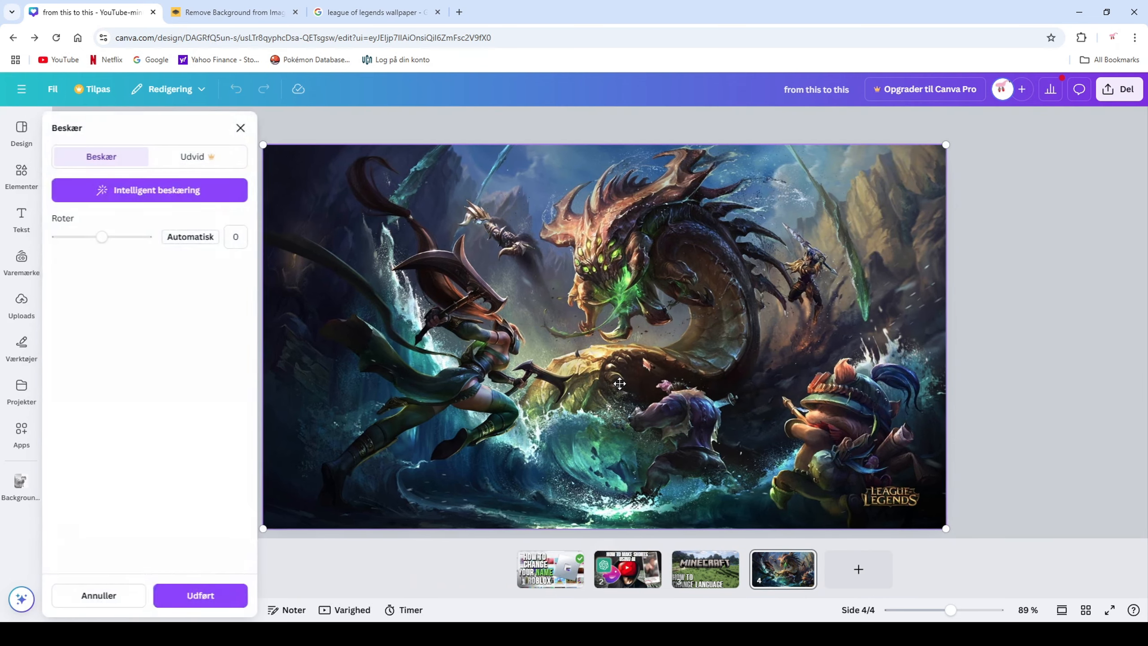
{"action": "left_click", "coordinate": [242, 128]}
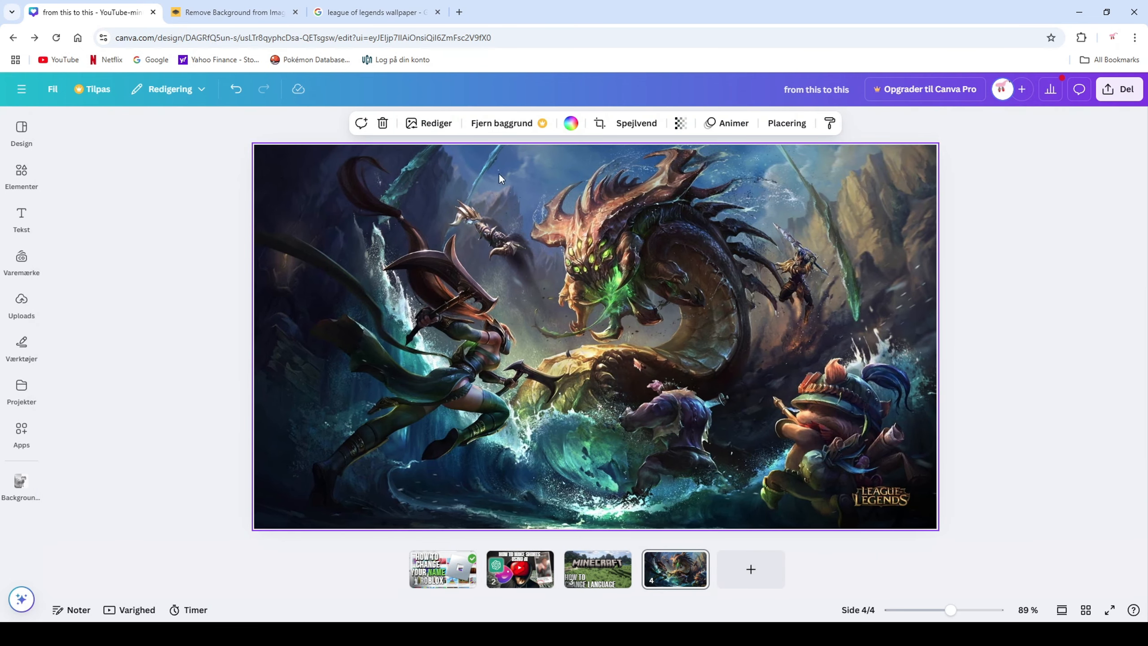
{"action": "left_click", "coordinate": [436, 125]}
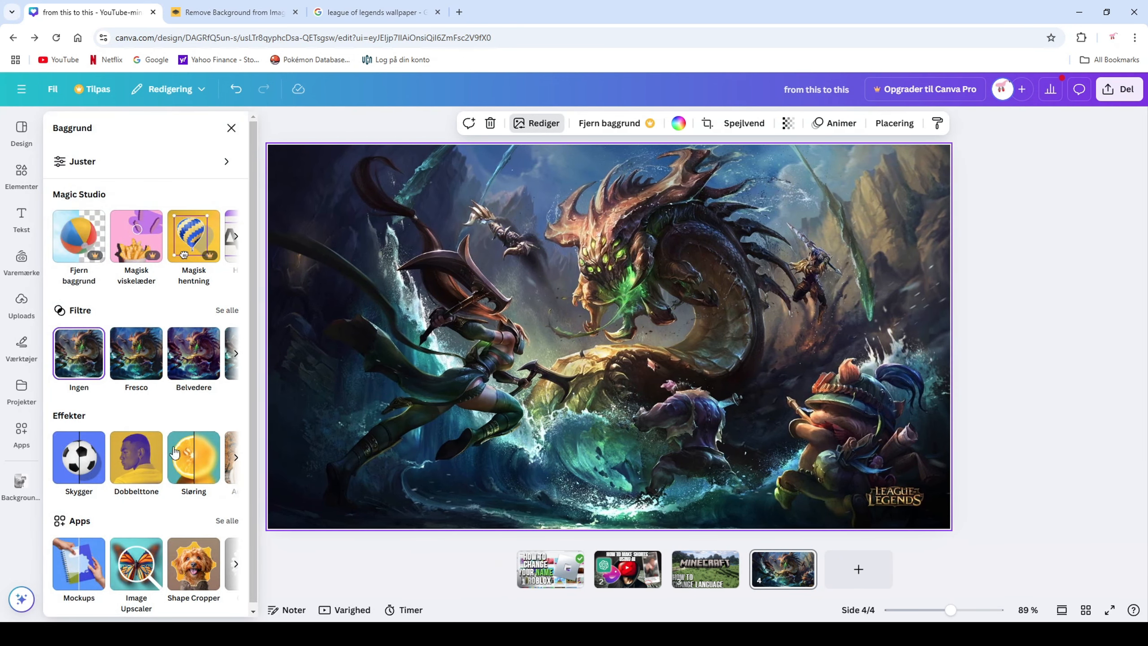
{"action": "left_click", "coordinate": [199, 464]}
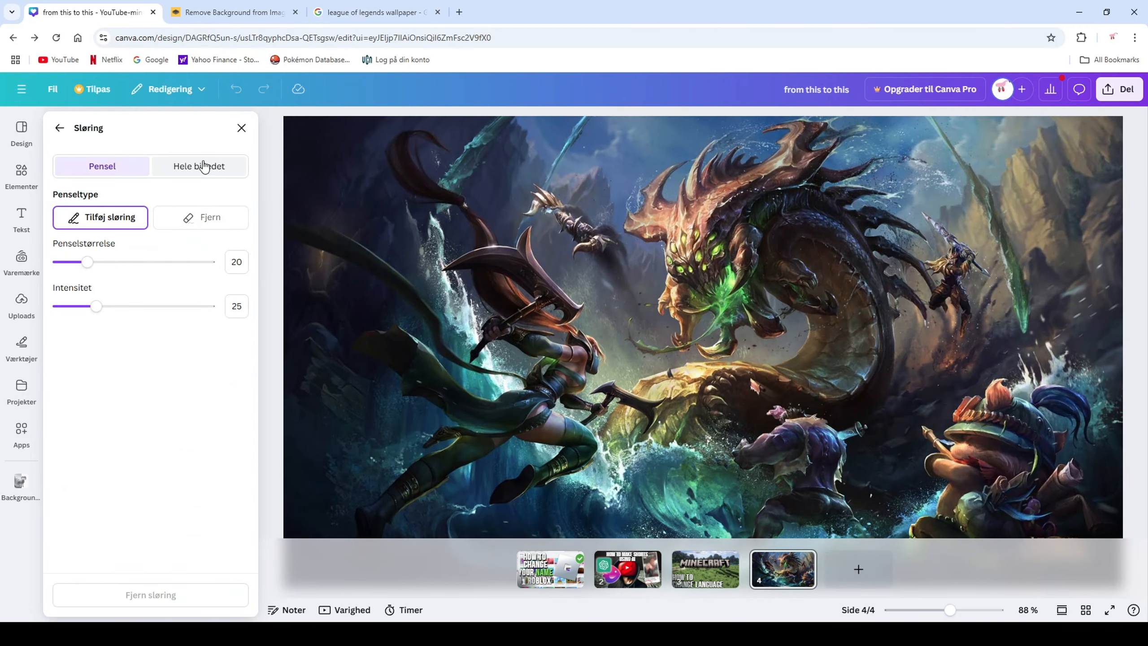
{"action": "left_click", "coordinate": [182, 168]}
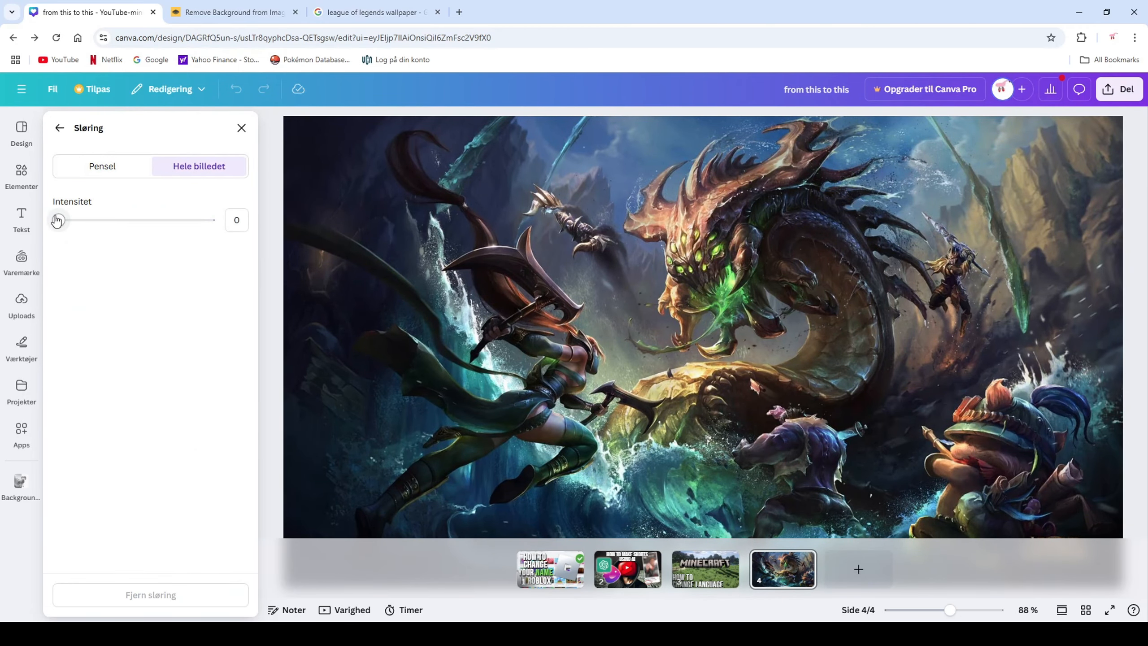
{"action": "left_click_drag", "start_coordinate": [59, 220], "coordinate": [92, 226]}
{"action": "left_click", "coordinate": [241, 127]}
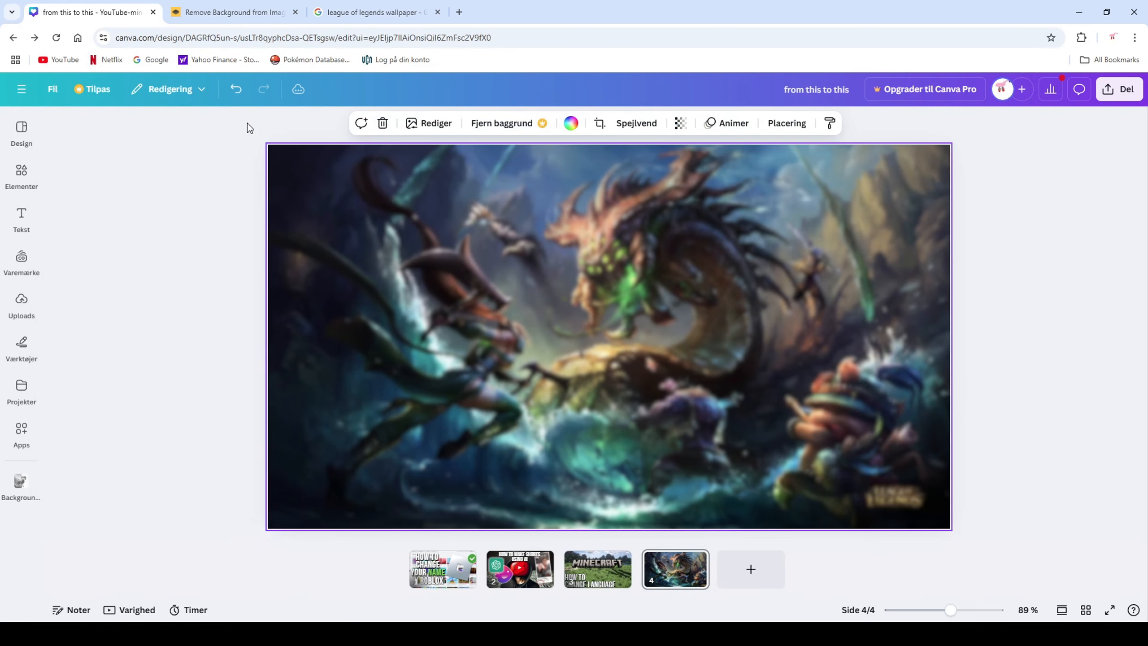
{"action": "left_click", "coordinate": [1046, 343]}
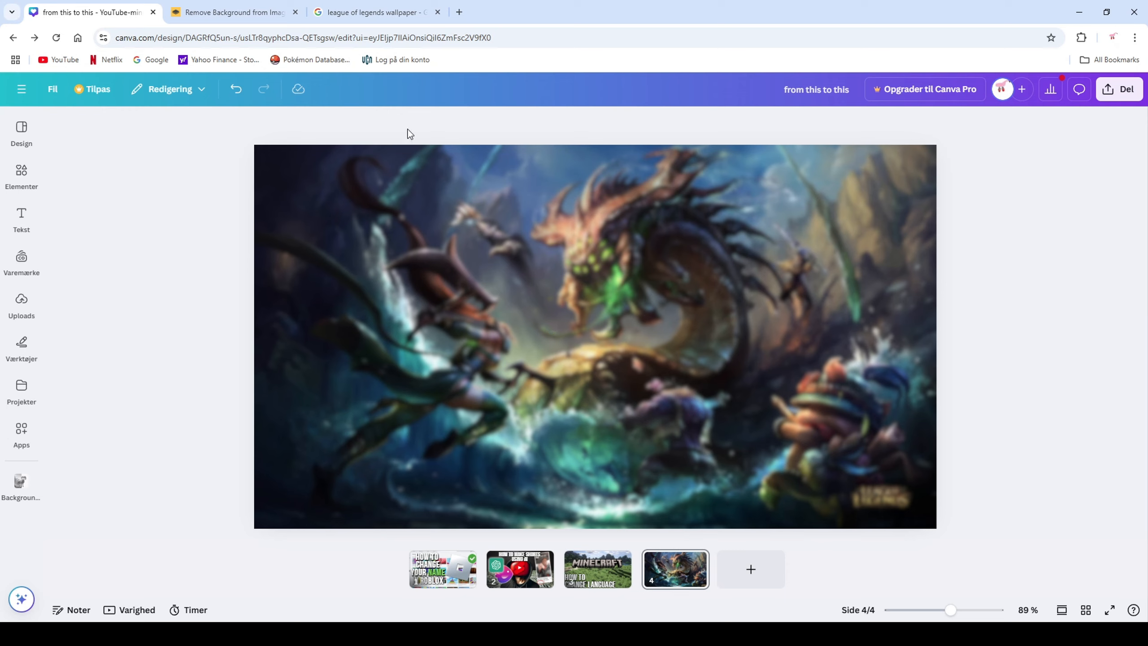
- Search Google Images for "league of legends logo" and open the gold L logo from Unreal Engine Forums
{"action": "left_click", "coordinate": [407, 12]}
{"action": "triple_click", "coordinate": [266, 86]}
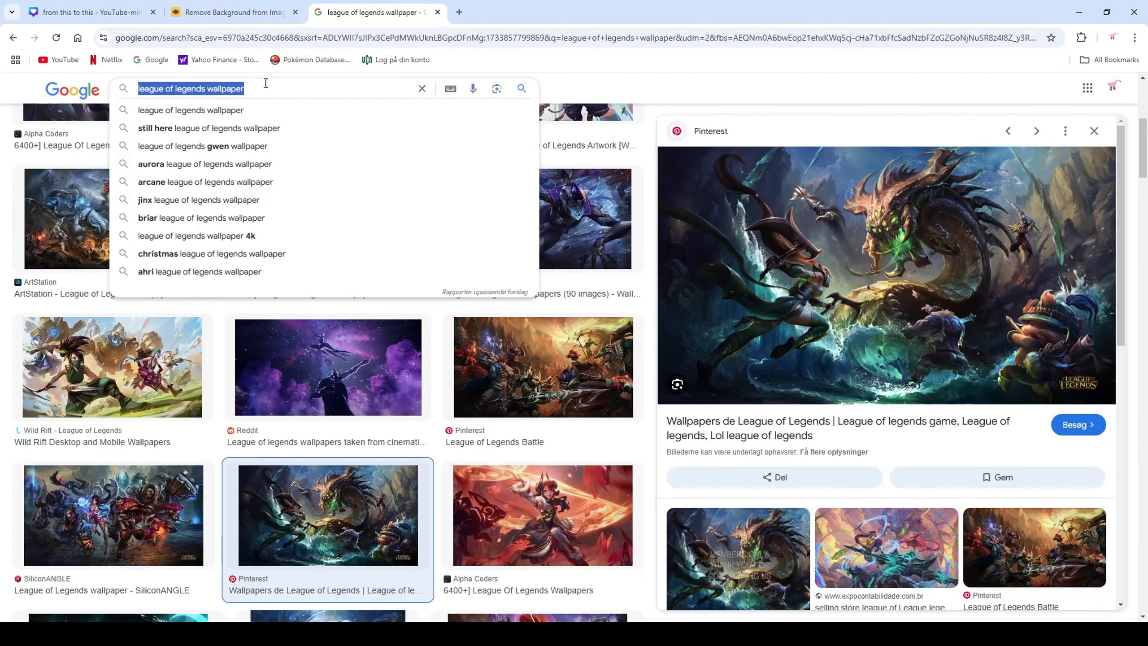
{"action": "type", "text": "league of legends l"}
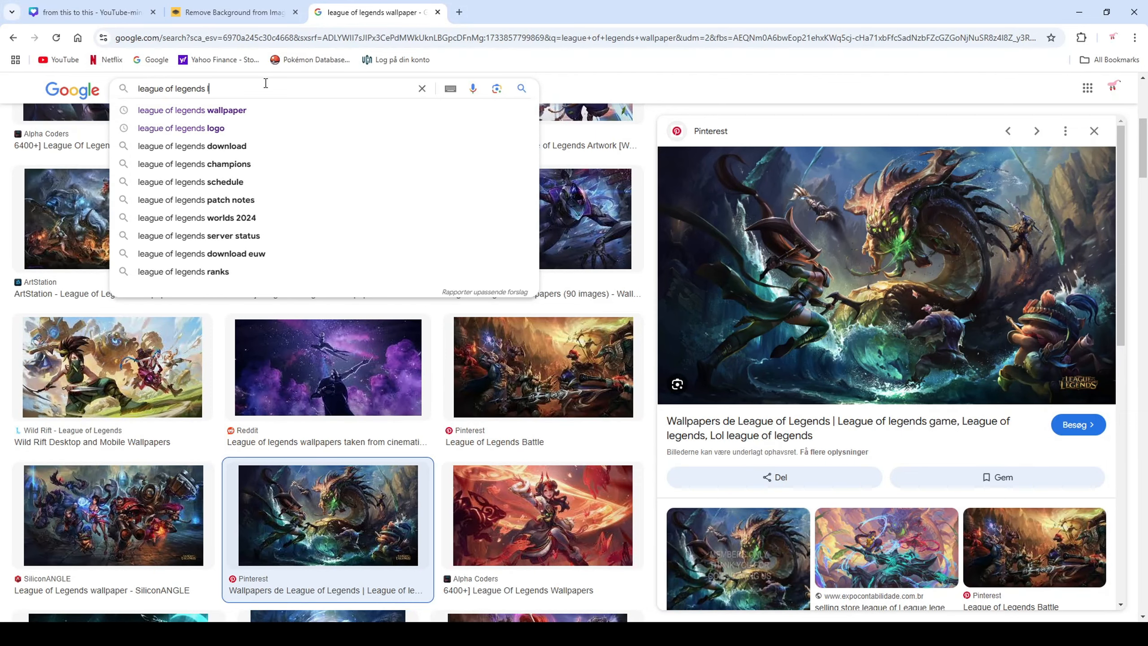
{"action": "type", "text": "ogo"}
{"action": "key", "text": "Return"}
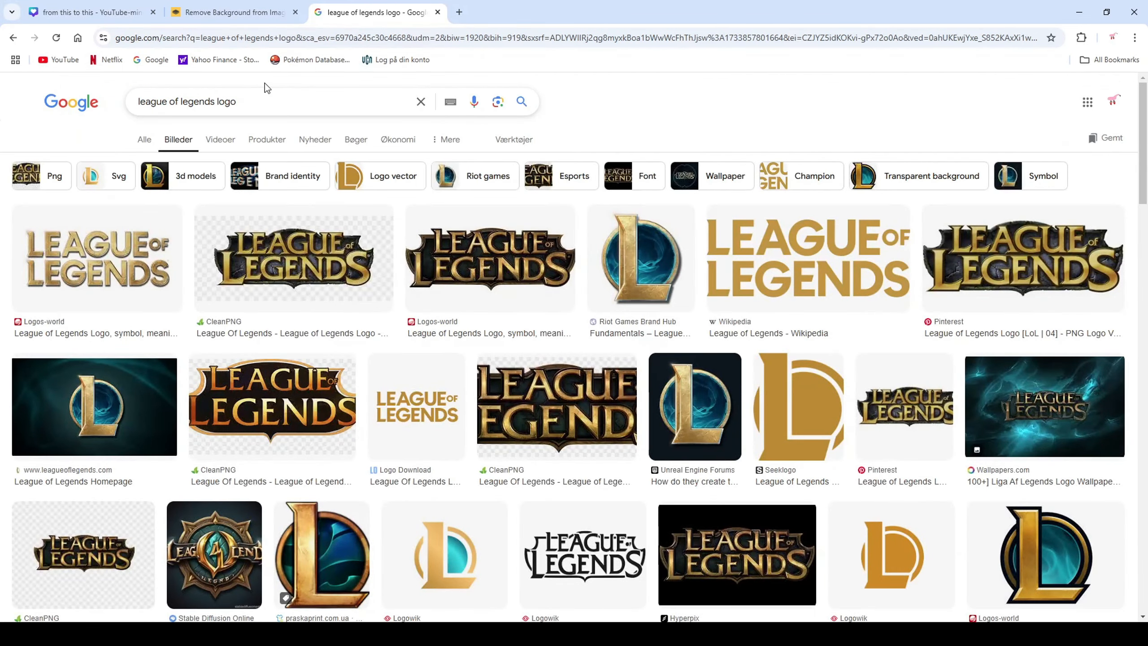
{"action": "left_click", "coordinate": [689, 387]}
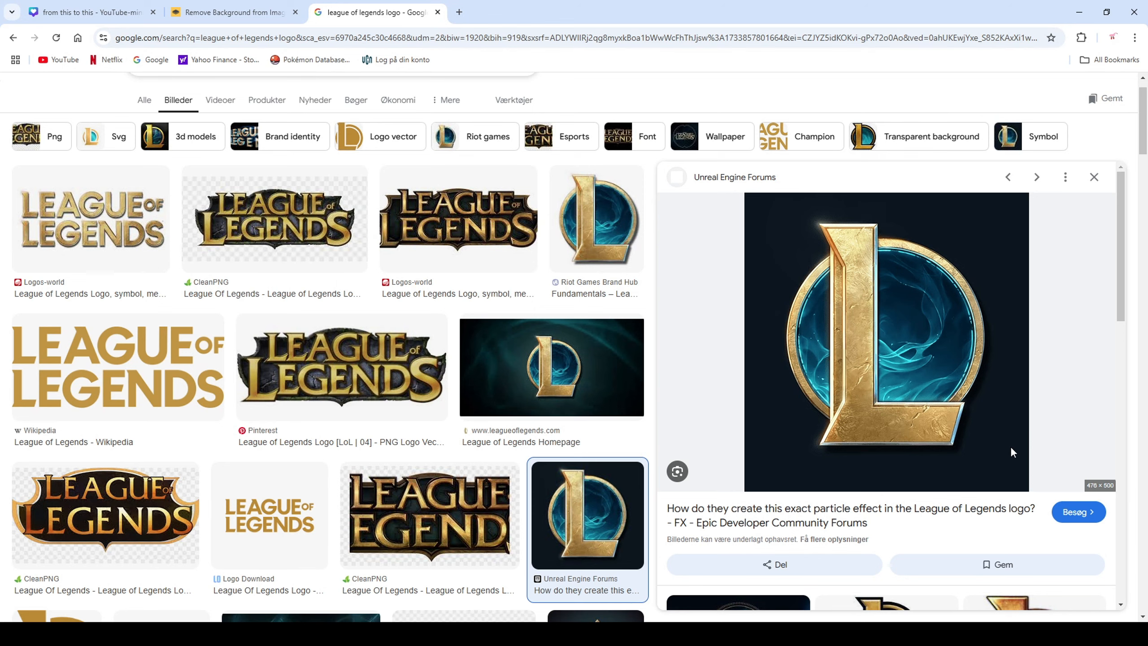
- Paste the L logo into remove.bg to strip its background and download the standard-resolution cutout
{"action": "left_click", "coordinate": [244, 13]}
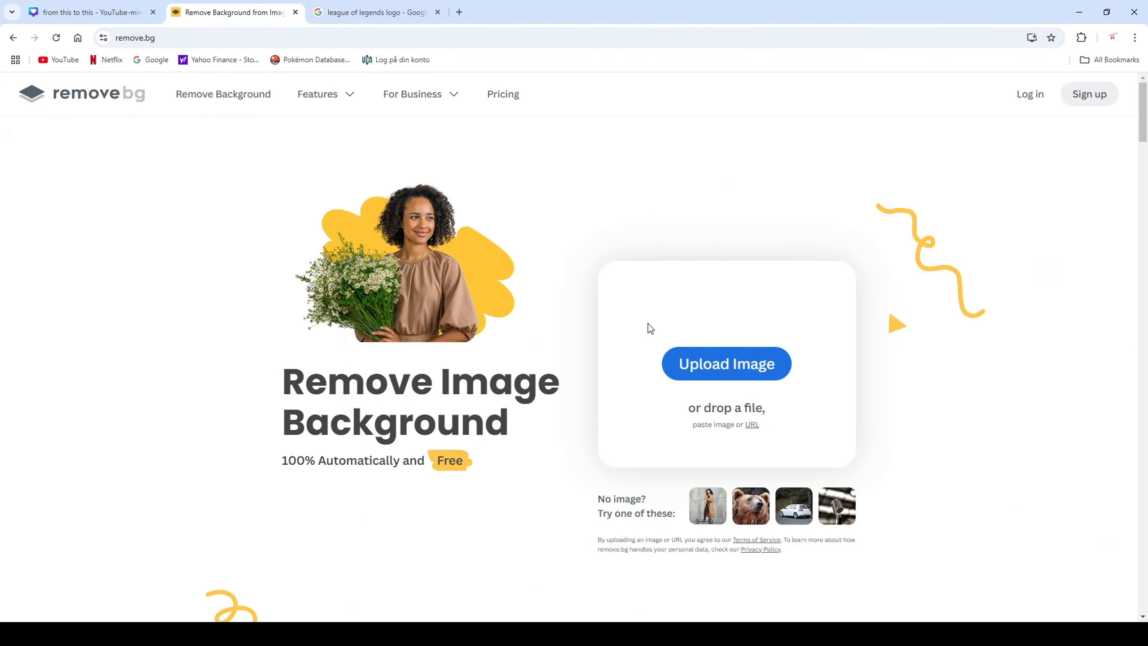
{"action": "key", "text": "ctrl+v"}
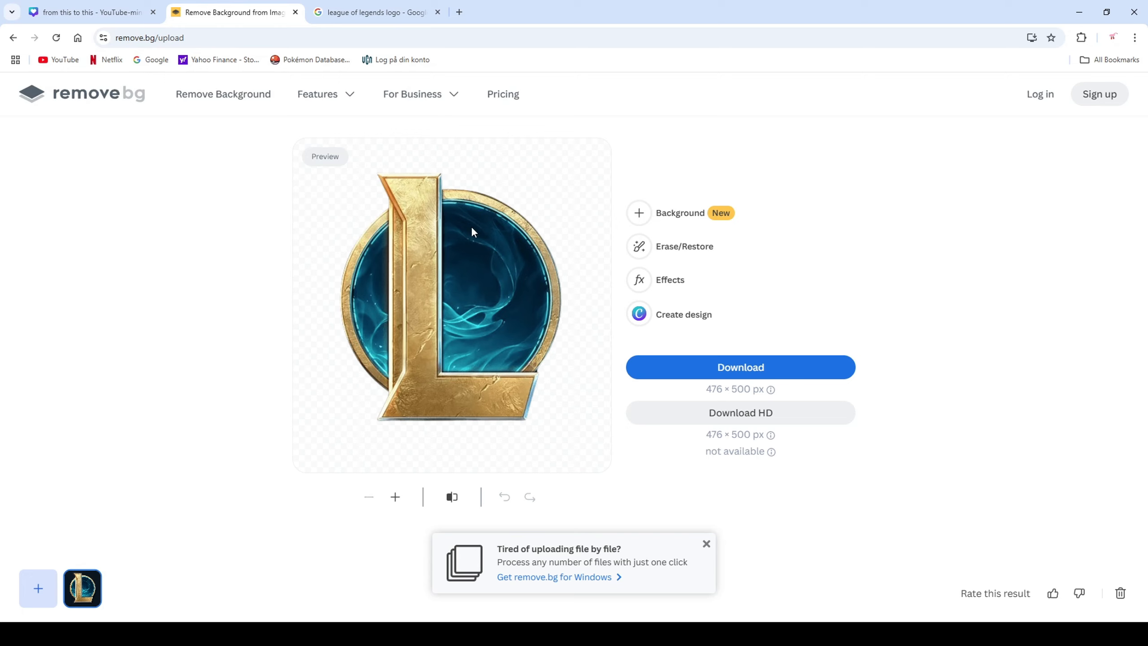
{"action": "left_click", "coordinate": [736, 368]}
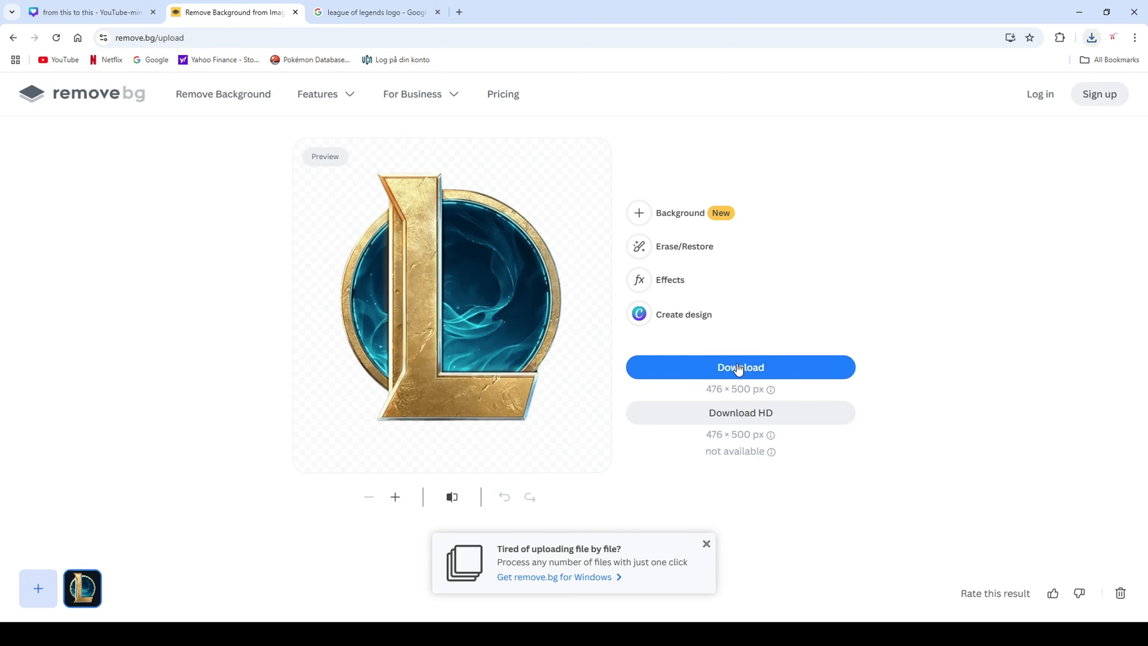
{"action": "left_click", "coordinate": [995, 74]}
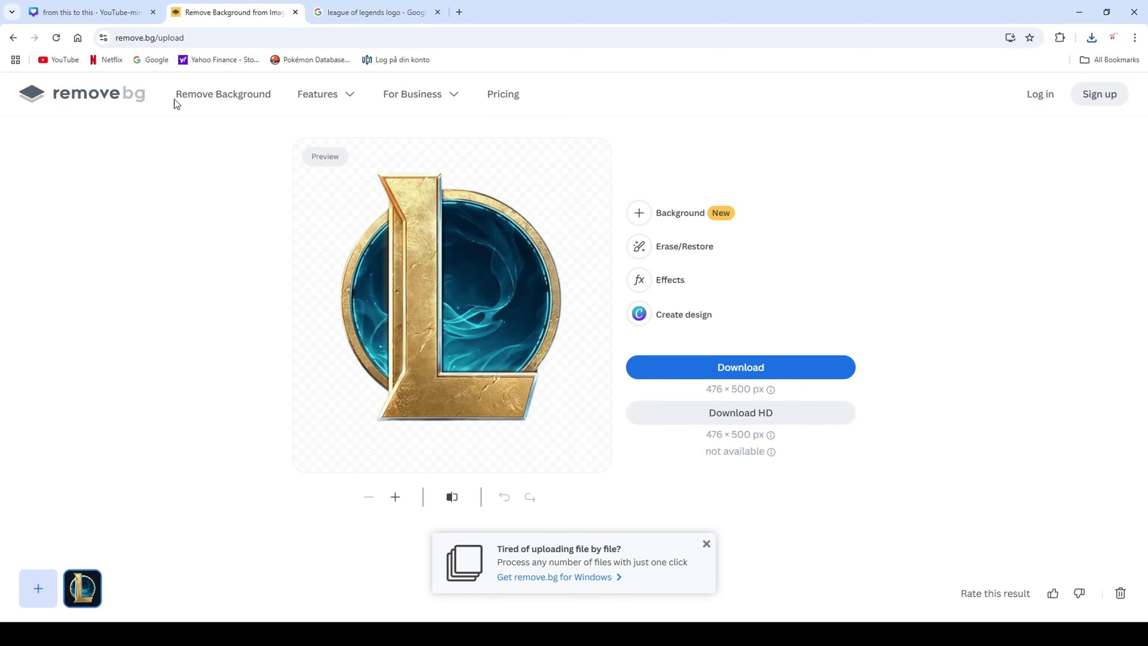
- Add the downloaded logo cutout to the Canva page and place it in the lower-right corner of the thumbnail
{"action": "left_click", "coordinate": [128, 18]}
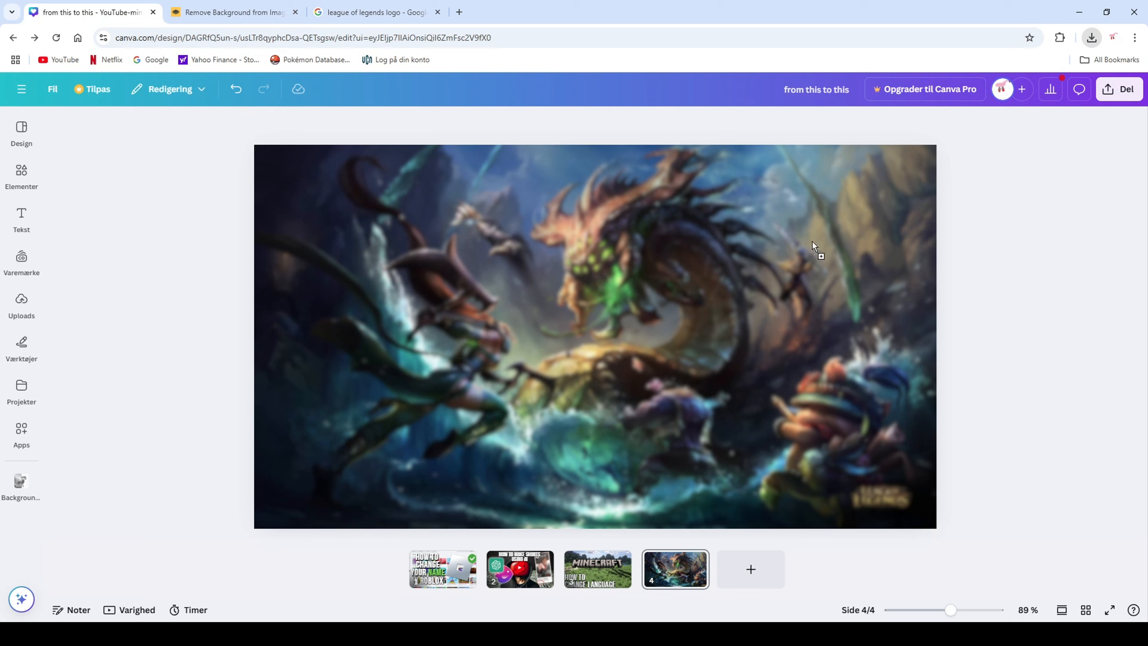
{"action": "left_click_drag", "start_coordinate": [812, 244], "coordinate": [813, 243]}
{"action": "left_click_drag", "start_coordinate": [697, 230], "coordinate": [658, 267]}
{"action": "left_click_drag", "start_coordinate": [581, 343], "coordinate": [770, 388]}
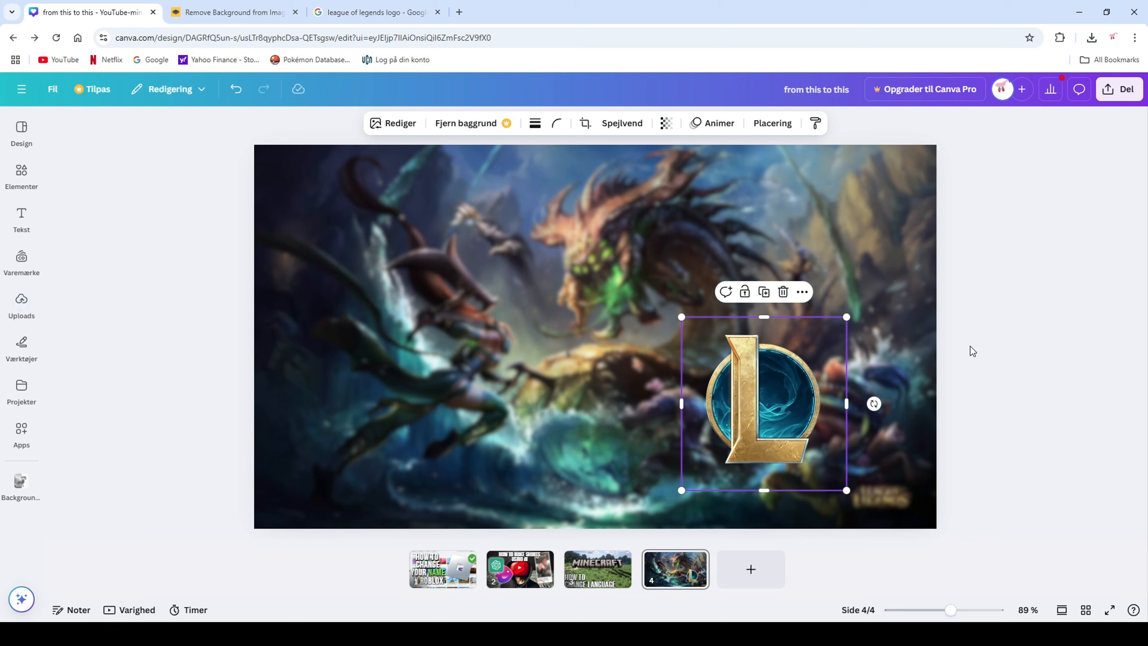
{"action": "left_click_drag", "start_coordinate": [791, 374], "coordinate": [874, 413]}
{"action": "left_click", "coordinate": [1031, 378]}
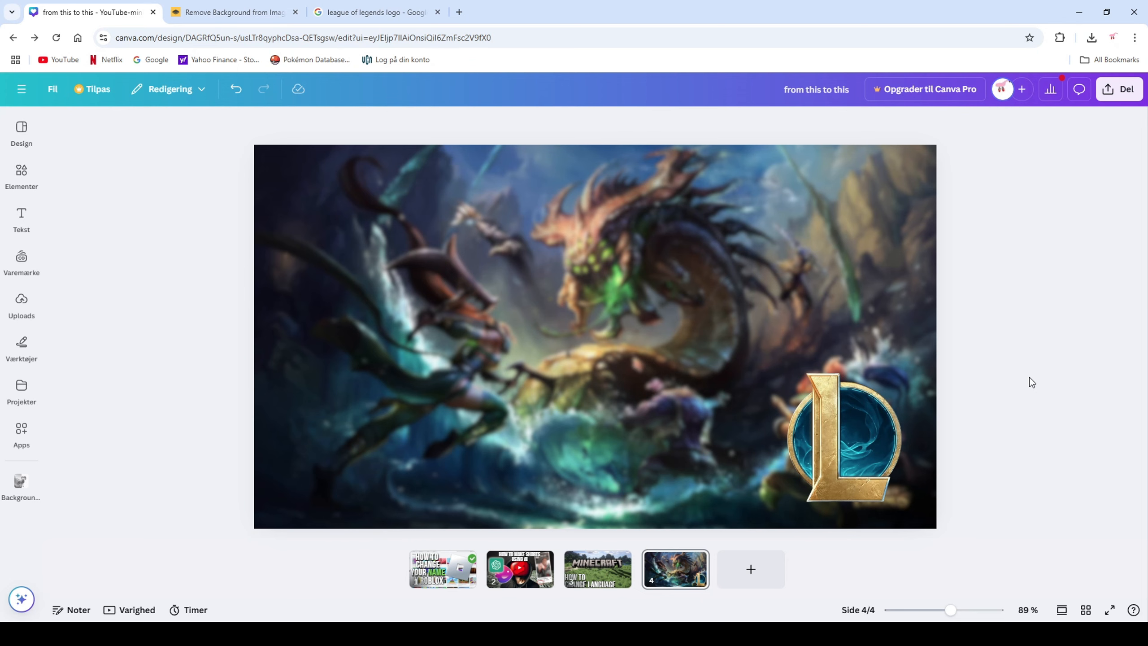
- Add a new text box to the middle of the thumbnail and select it
{"action": "left_click", "coordinate": [24, 218]}
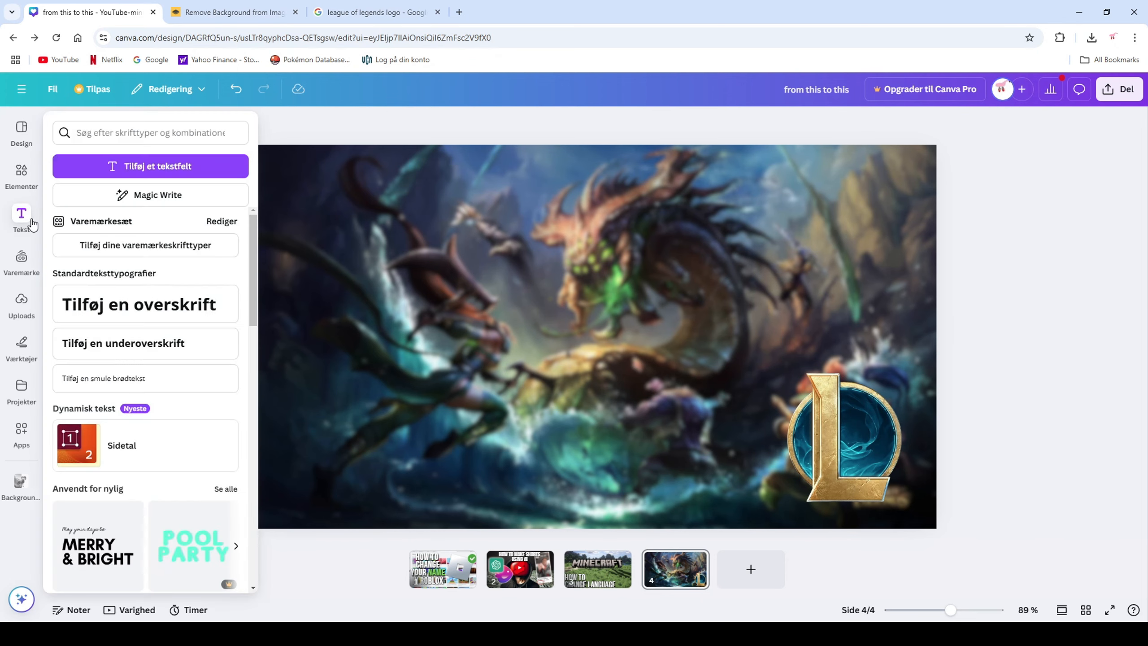
{"action": "left_click", "coordinate": [162, 167]}
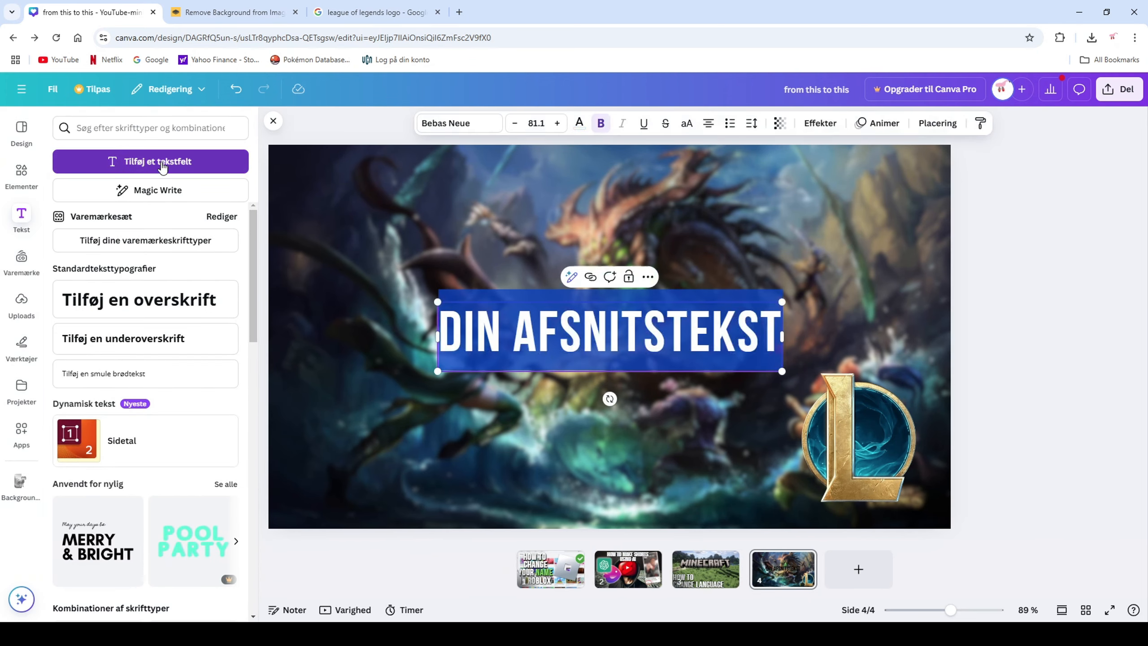
{"action": "left_click", "coordinate": [274, 119]}
{"action": "left_click", "coordinate": [152, 254]}
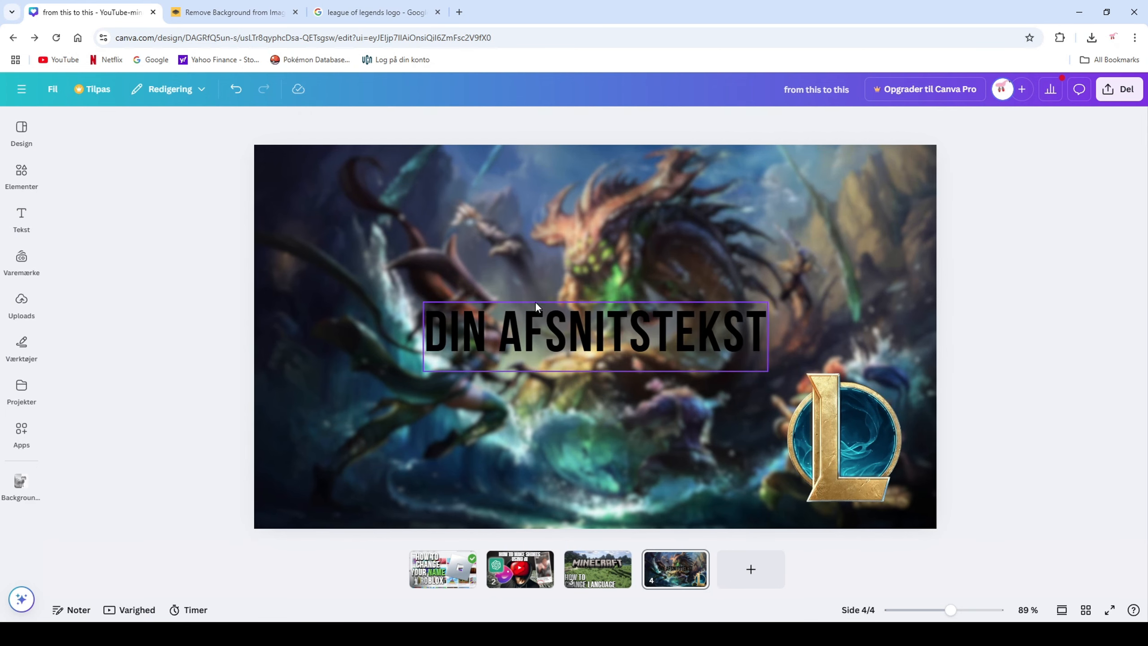
{"action": "left_click", "coordinate": [550, 319]}
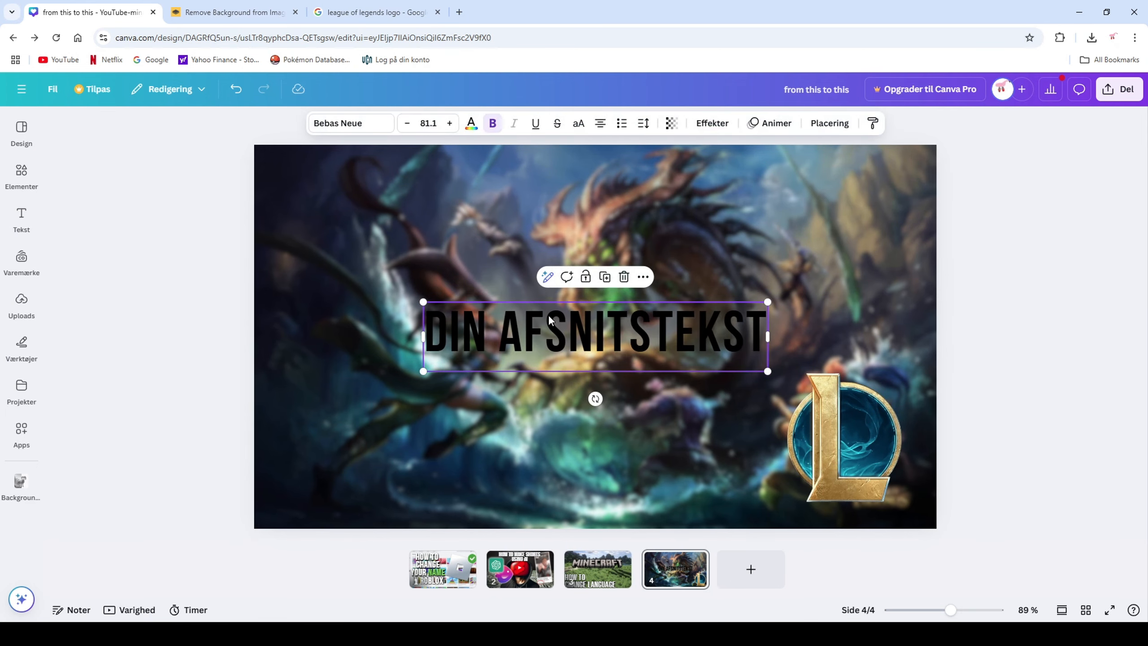
- Set the colour of the text box's lettering to white
{"action": "left_click", "coordinate": [379, 122]}
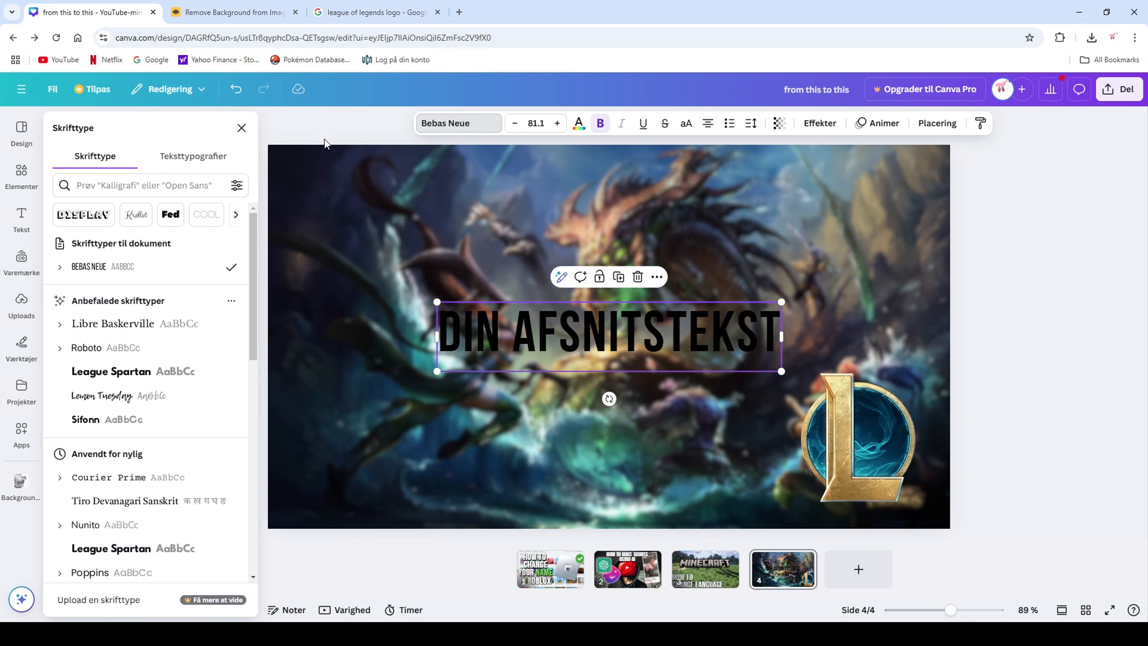
{"action": "left_click", "coordinate": [242, 128]}
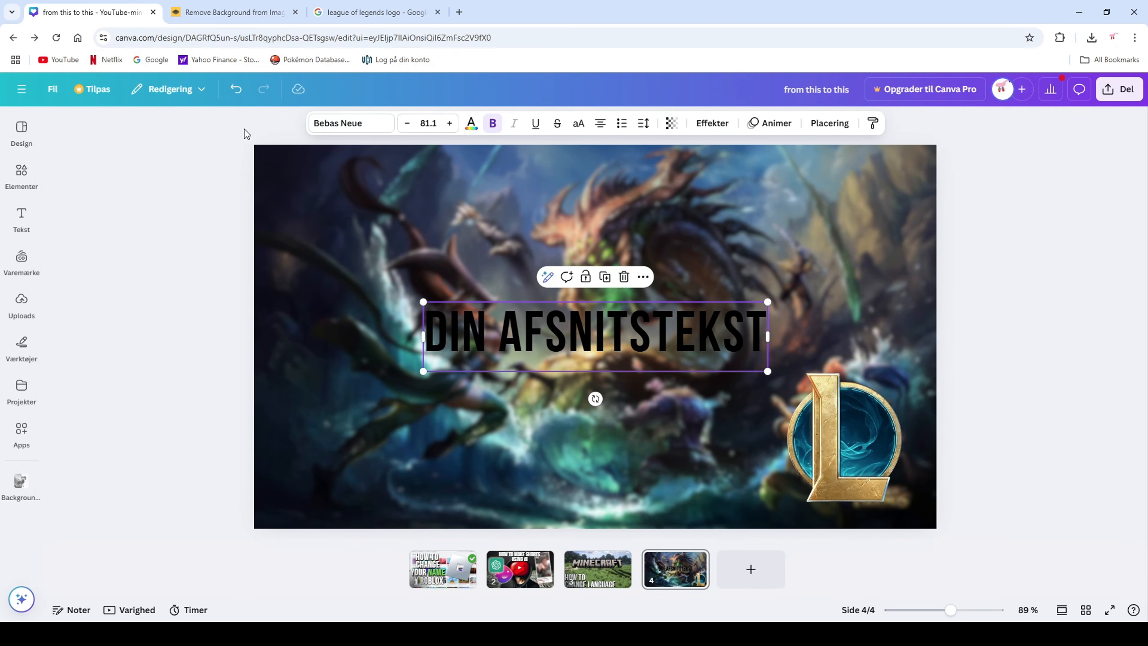
{"action": "left_click", "coordinate": [471, 124]}
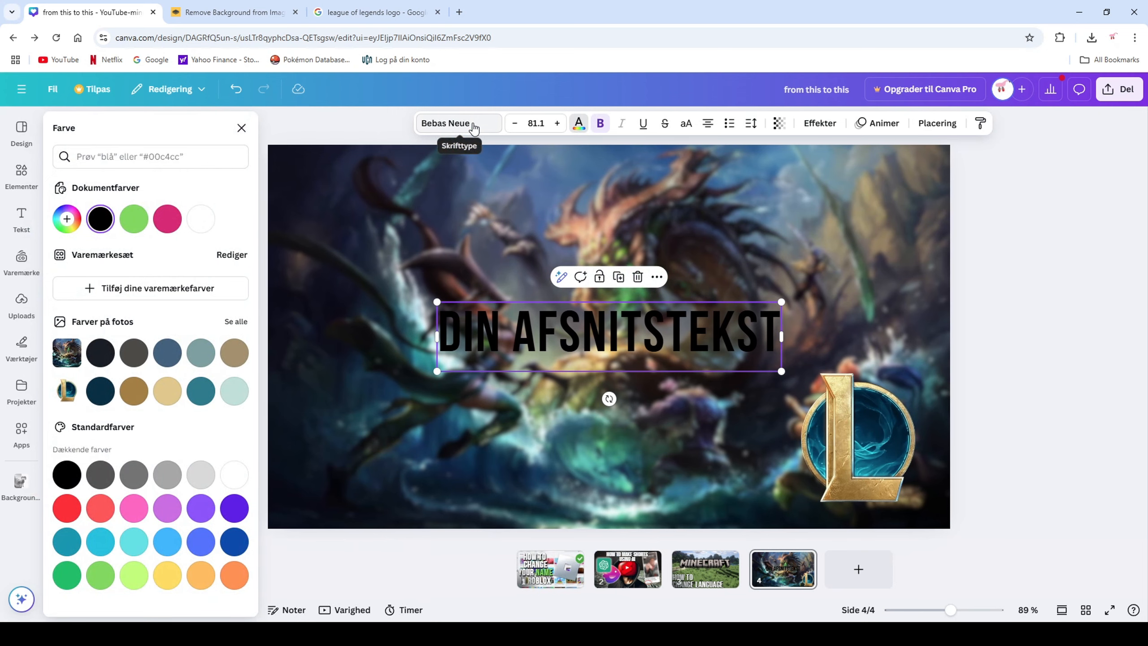
{"action": "left_click", "coordinate": [201, 219]}
{"action": "left_click", "coordinate": [1047, 305]}
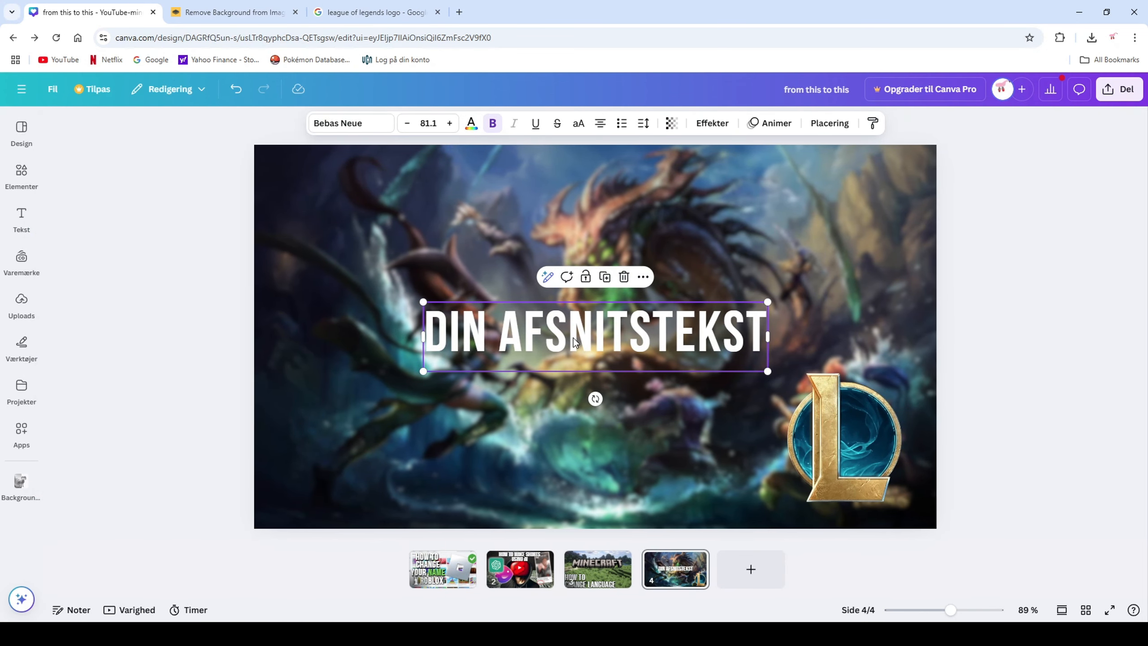
- Replace the placeholder text with the title "LEAGUE OF LEGENDS"
{"action": "left_click_drag", "start_coordinate": [580, 336], "coordinate": [560, 340]}
{"action": "double_click", "coordinate": [560, 340]}
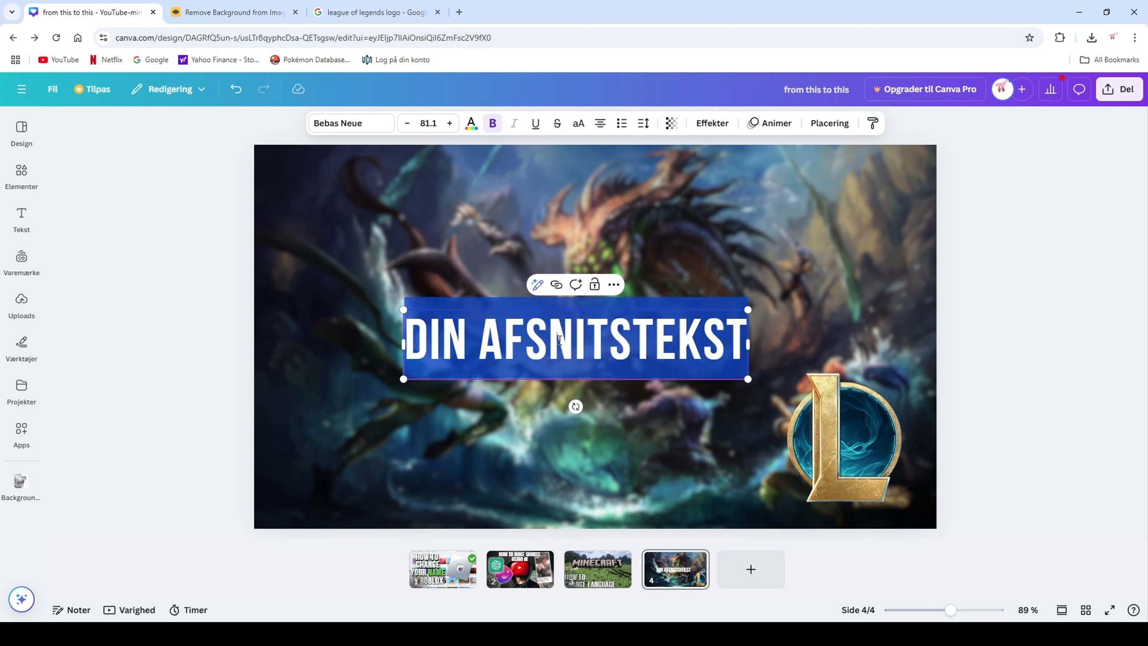
{"action": "type", "text": "LEAGUE OG LE"}
{"action": "key", "text": "BackSpace"}
{"action": "key", "text": "BackSpace"}
{"action": "key", "text": "BackSpace"}
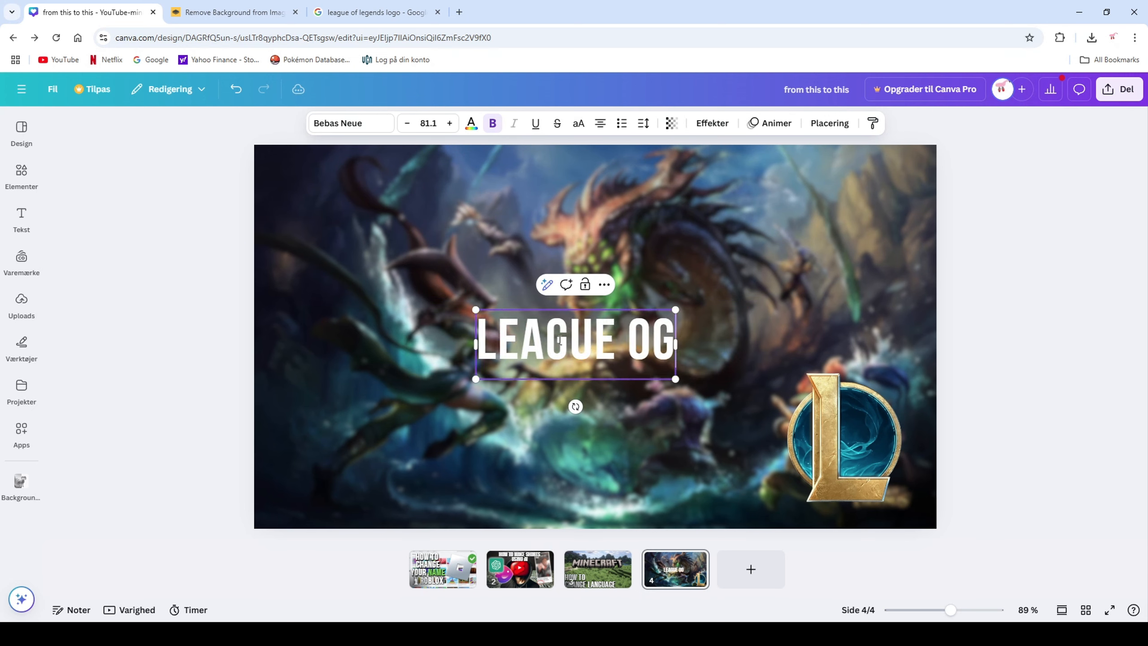
{"action": "key", "text": "BackSpace"}
{"action": "type", "text": "F LEGENDS"}
{"action": "left_click", "coordinate": [159, 344]}
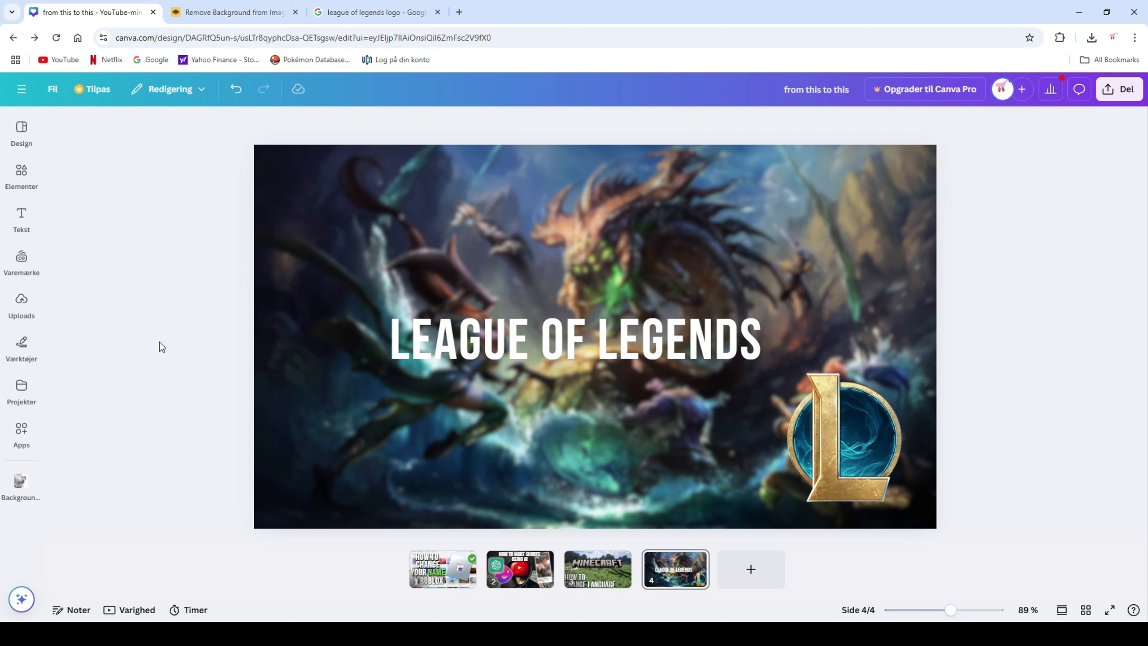
- Move the title down beside the L logo and enlarge it to a font size of about 95.5
{"action": "left_click_drag", "start_coordinate": [516, 331], "coordinate": [476, 418]}
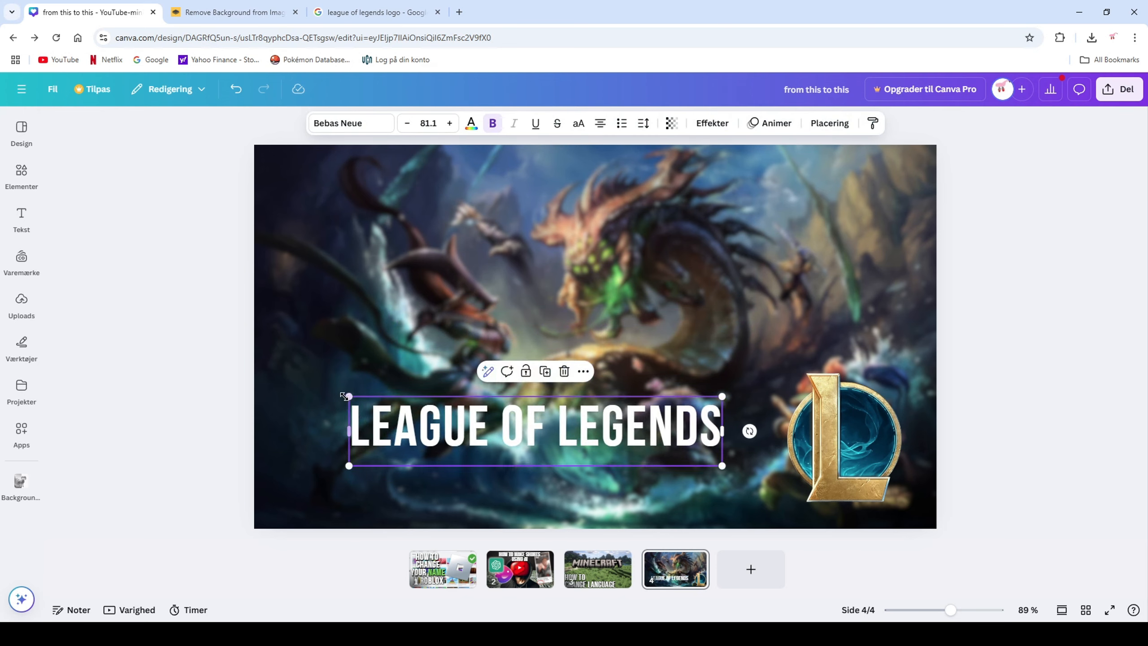
{"action": "left_click_drag", "start_coordinate": [349, 396], "coordinate": [386, 419]}
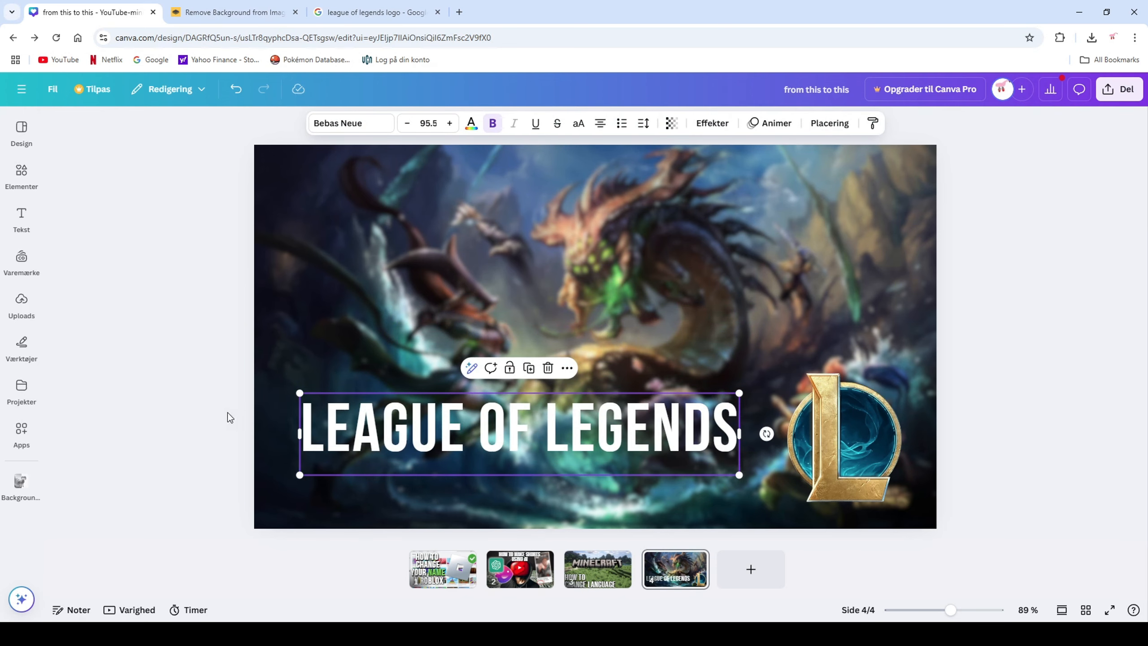
{"action": "left_click", "coordinate": [183, 423]}
- Try an outline effect on the title, first in black and then in teal #15758B sampled from the L logo
{"action": "left_click", "coordinate": [424, 423]}
{"action": "left_click", "coordinate": [711, 126]}
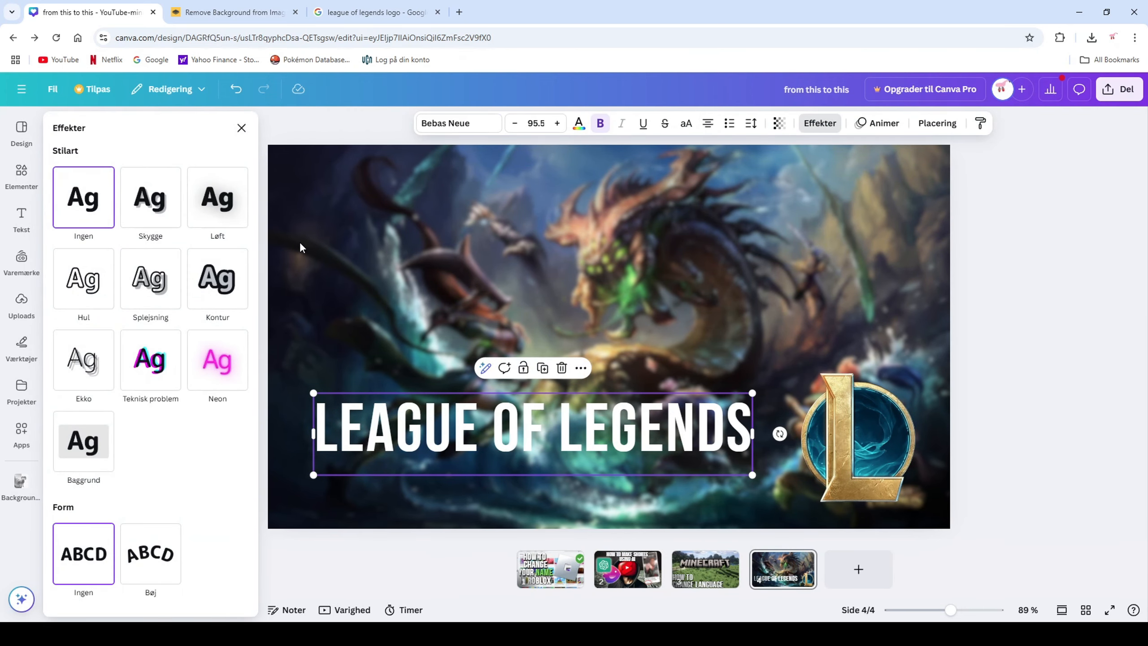
{"action": "left_click", "coordinate": [236, 295]}
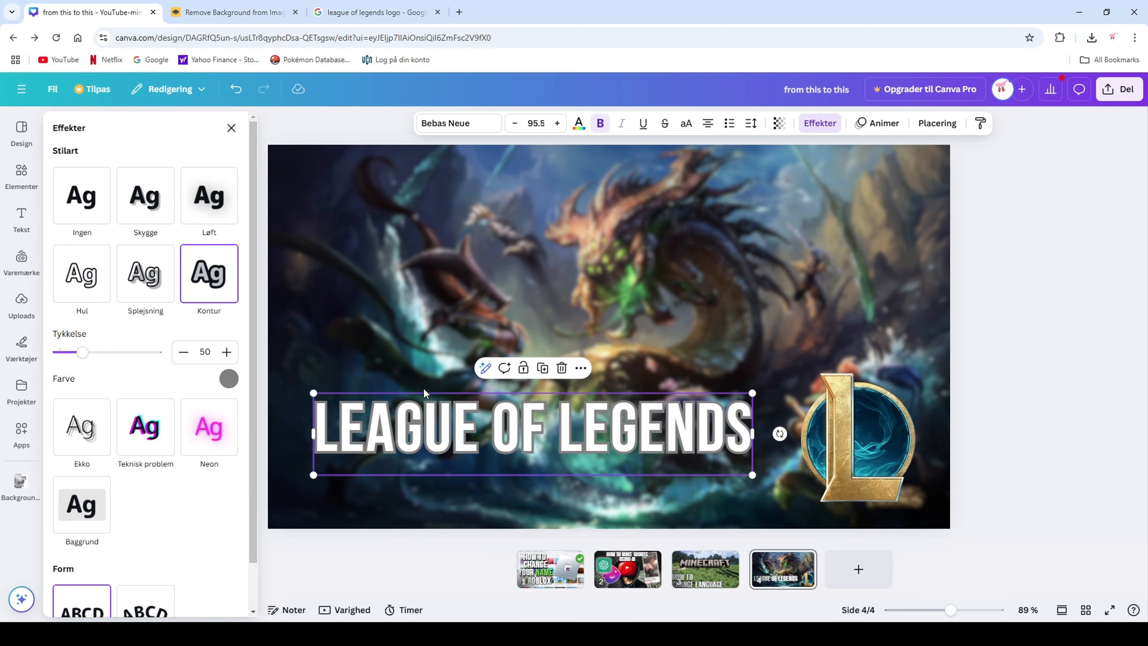
{"action": "left_click", "coordinate": [229, 379]}
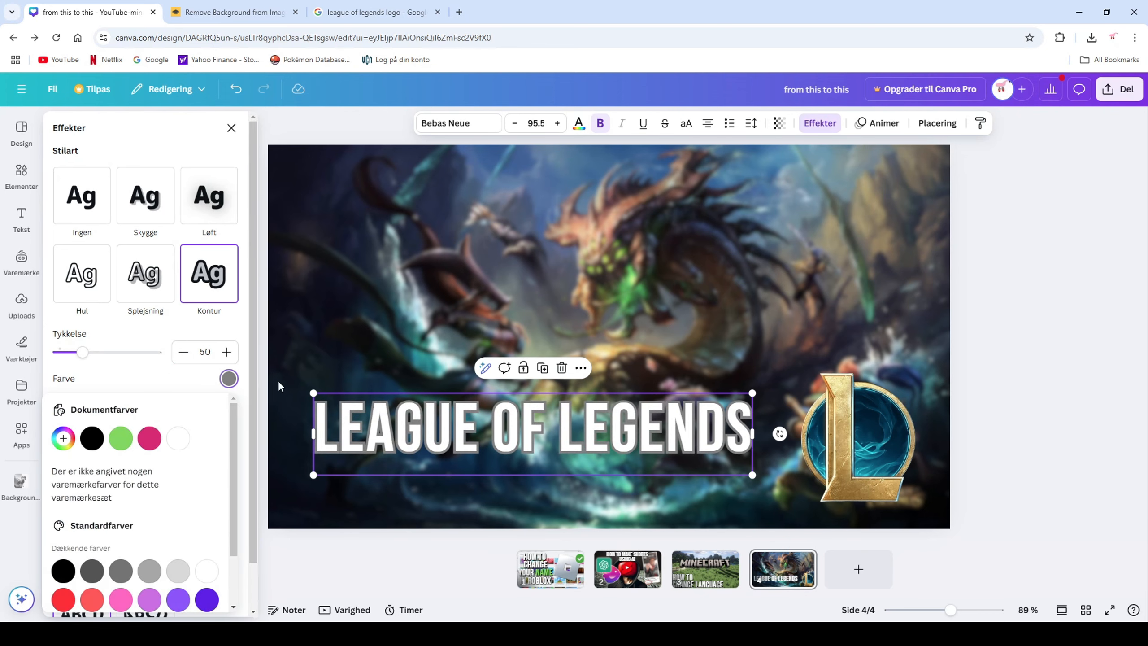
{"action": "left_click", "coordinate": [93, 438]}
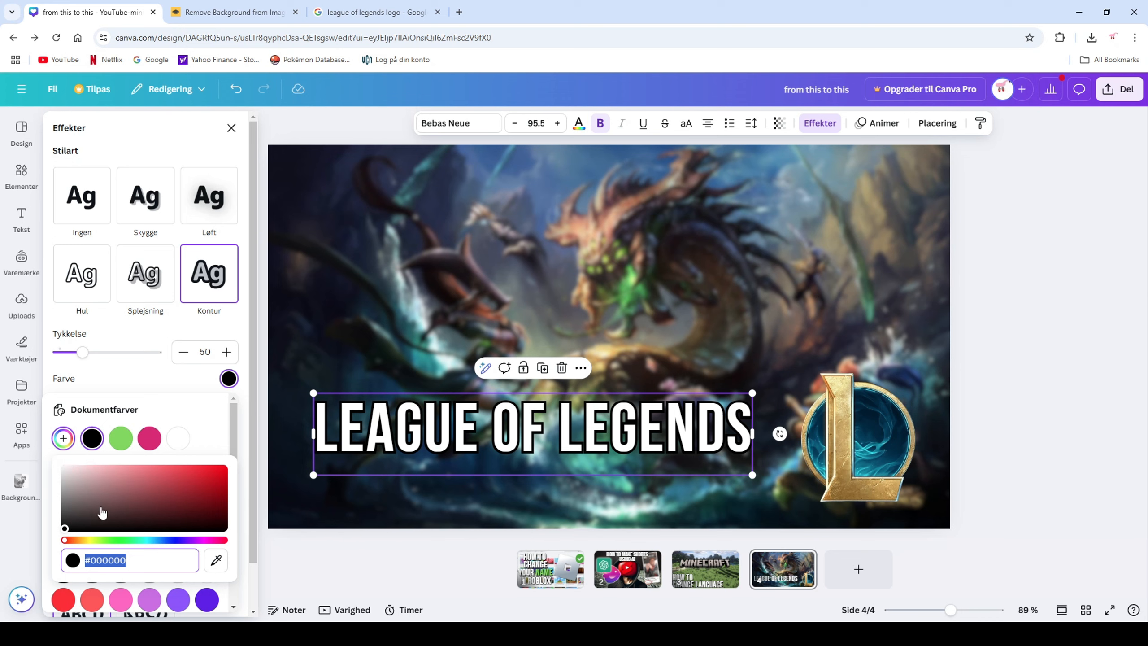
{"action": "left_click", "coordinate": [216, 560]}
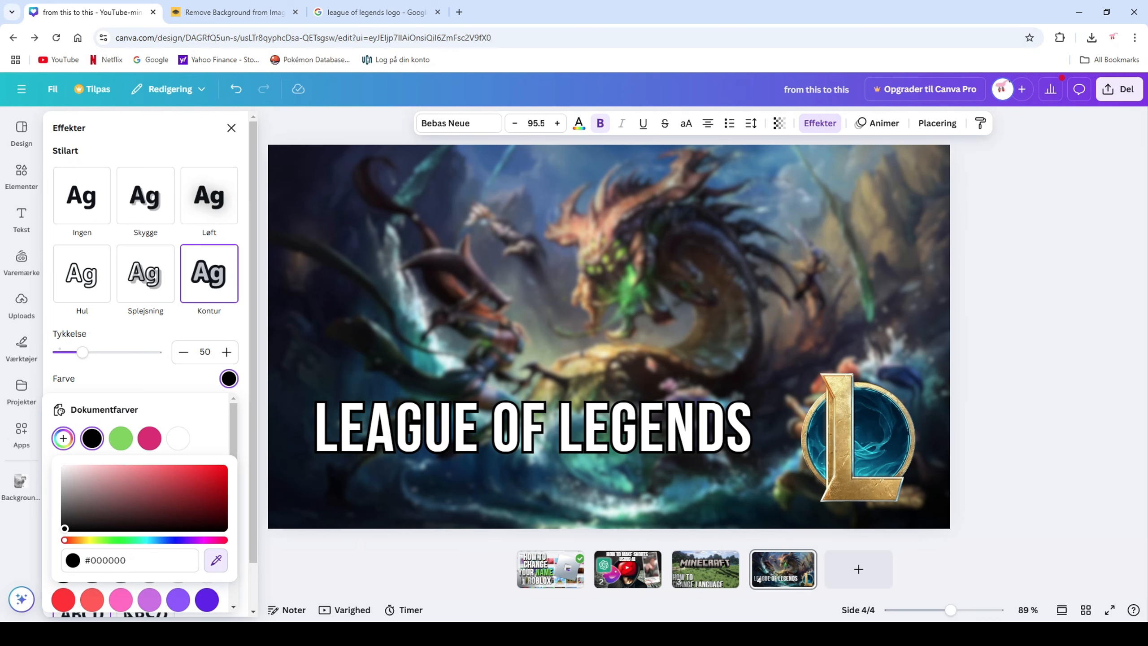
{"action": "left_click", "coordinate": [871, 444]}
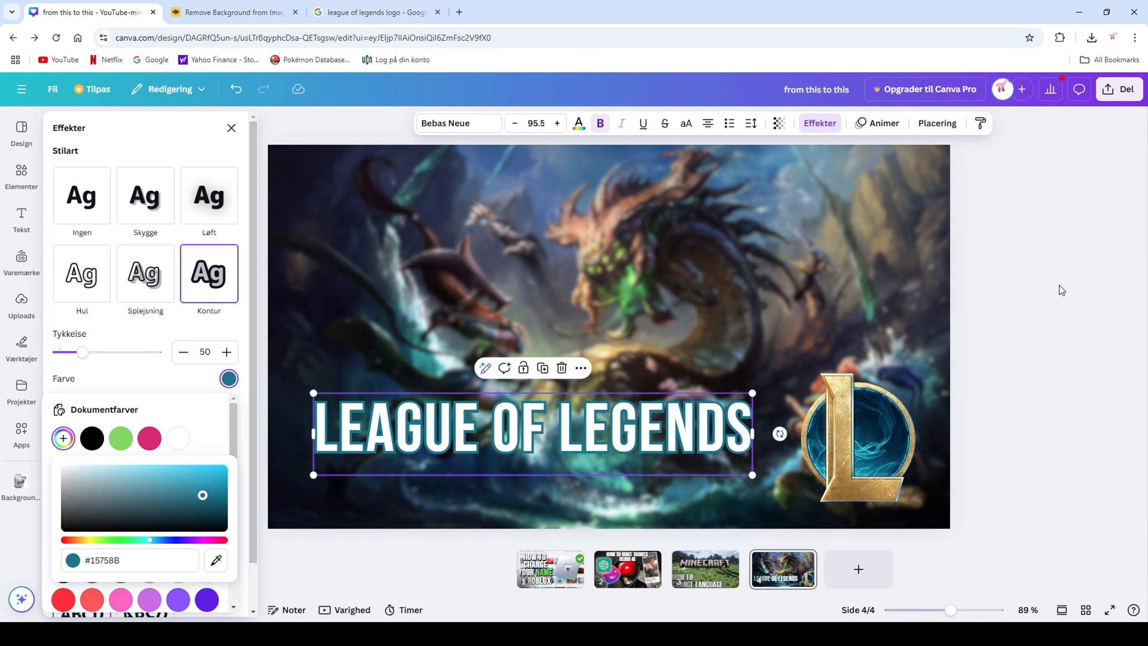
{"action": "key", "text": "Escape"}
- Nudge the title lower and give it a black shadow effect with blur 100 and transparency 100
{"action": "left_click_drag", "start_coordinate": [357, 439], "coordinate": [350, 455]}
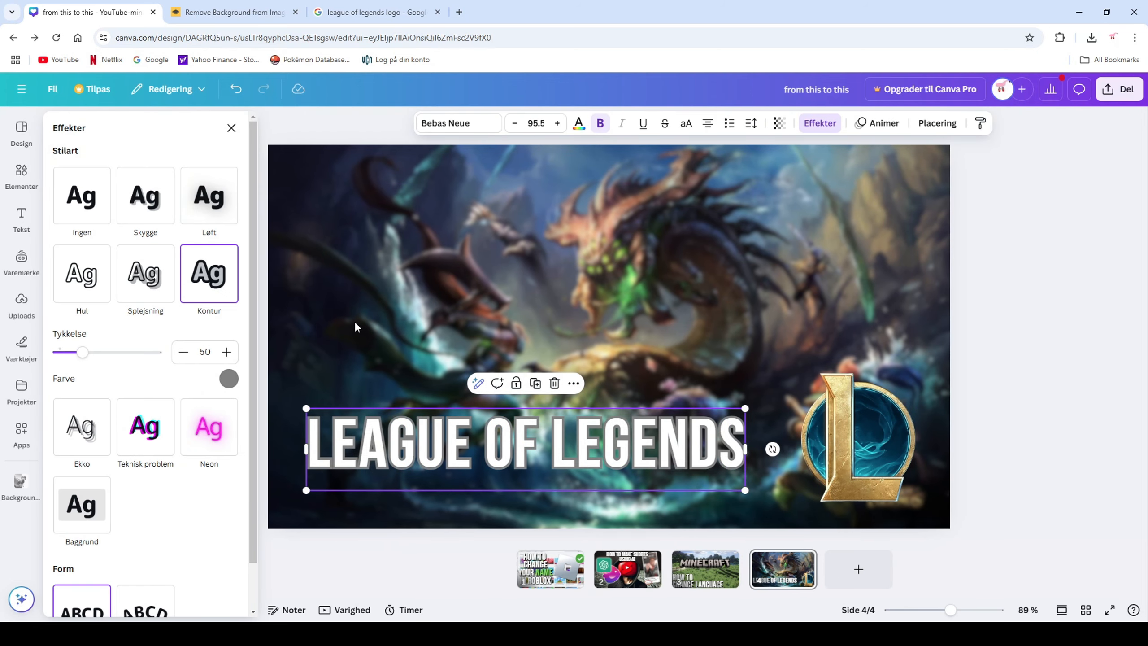
{"action": "left_click", "coordinate": [147, 220]}
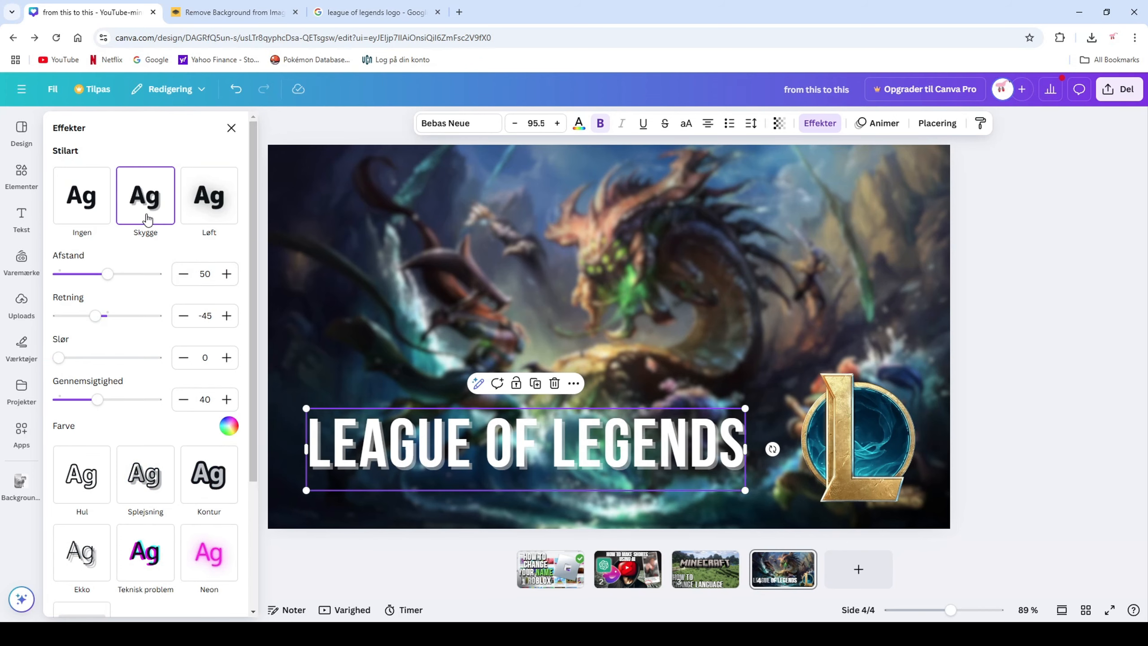
{"action": "left_click_drag", "start_coordinate": [61, 359], "coordinate": [175, 362]}
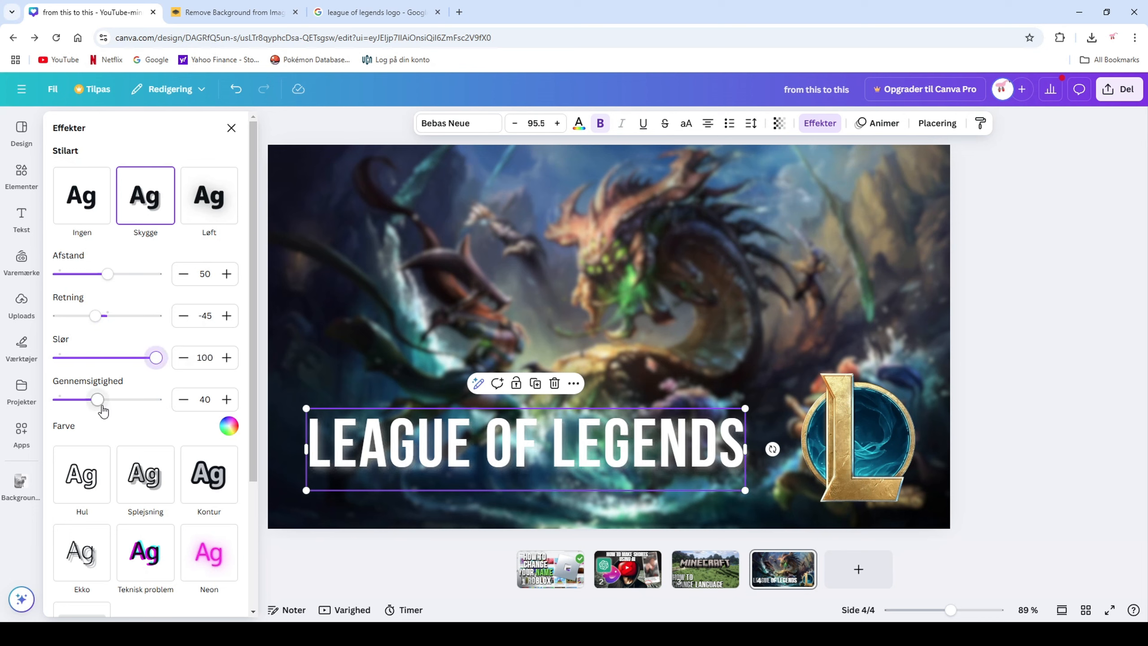
{"action": "left_click_drag", "start_coordinate": [97, 400], "coordinate": [216, 398]}
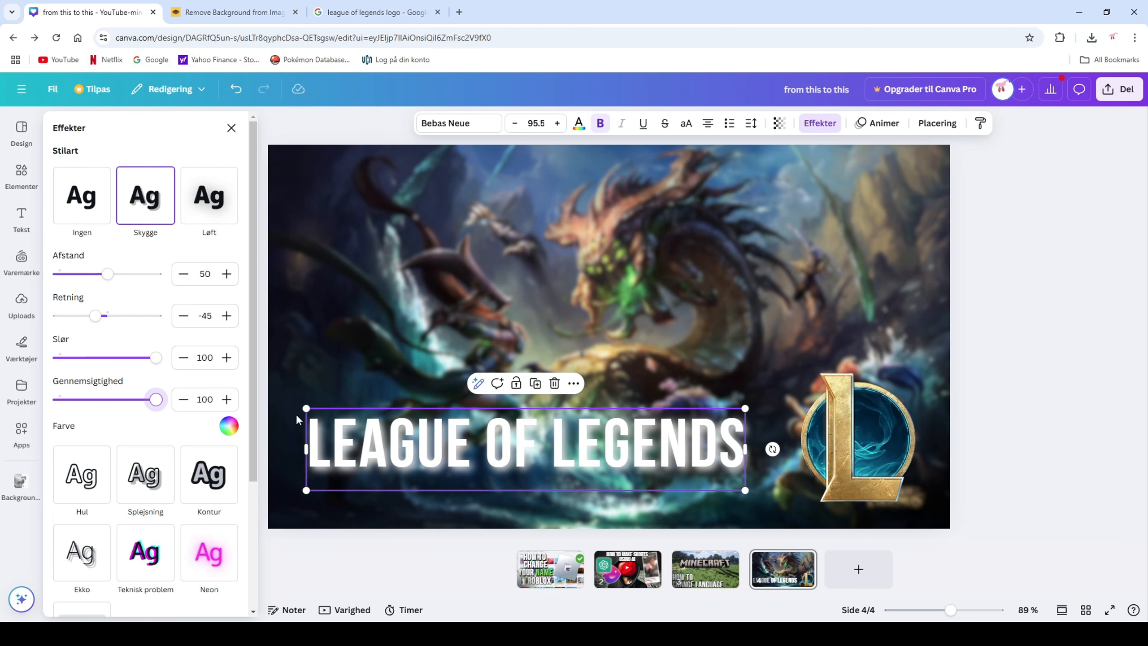
{"action": "left_click", "coordinate": [229, 427]}
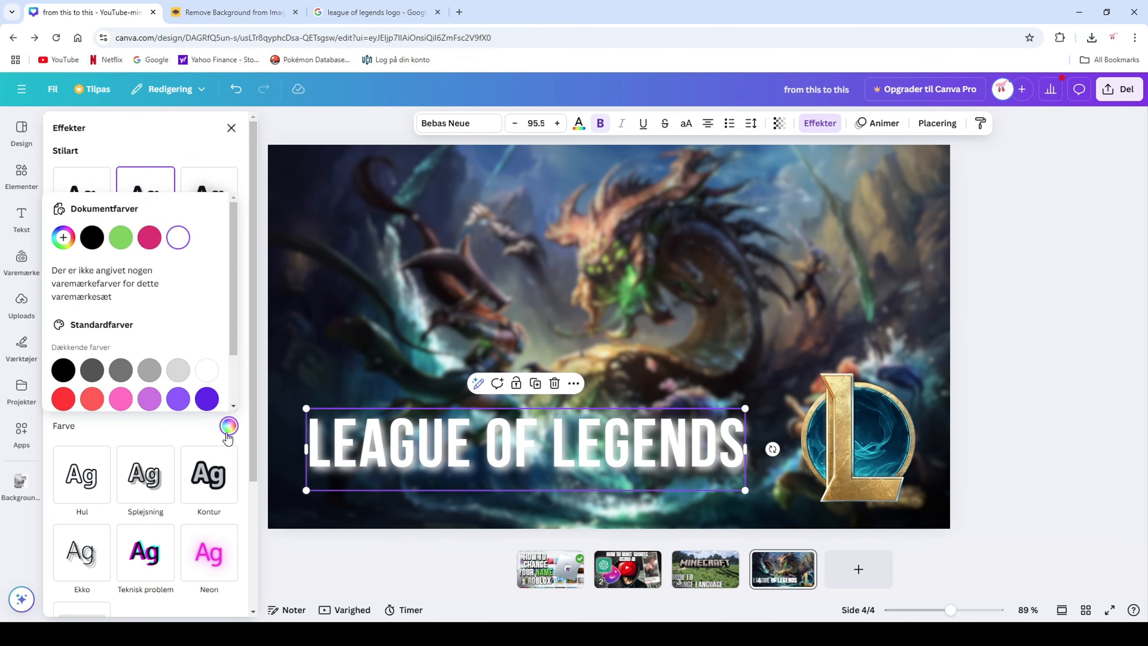
{"action": "left_click", "coordinate": [92, 237]}
{"action": "left_click", "coordinate": [1071, 365]}
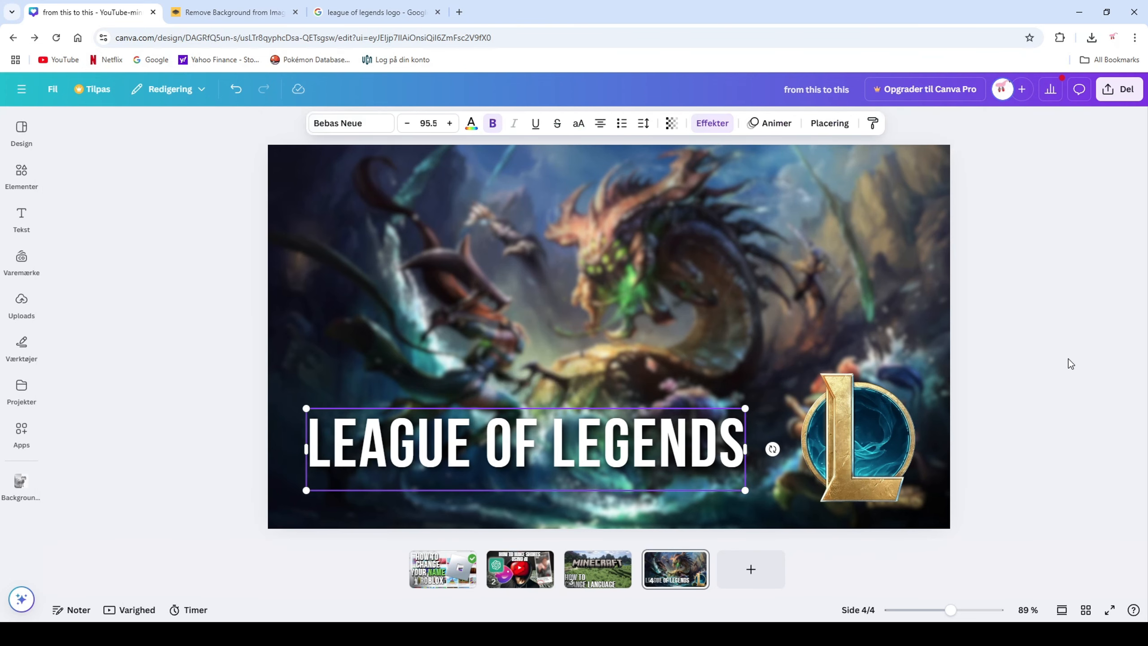
- Enlarge the title to a font size of about 98.9 and place it in the lower-left area beside the L logo
{"action": "left_click", "coordinate": [155, 499]}
{"action": "left_click_drag", "start_coordinate": [471, 456], "coordinate": [412, 452]}
{"action": "left_click_drag", "start_coordinate": [299, 490], "coordinate": [284, 493]}
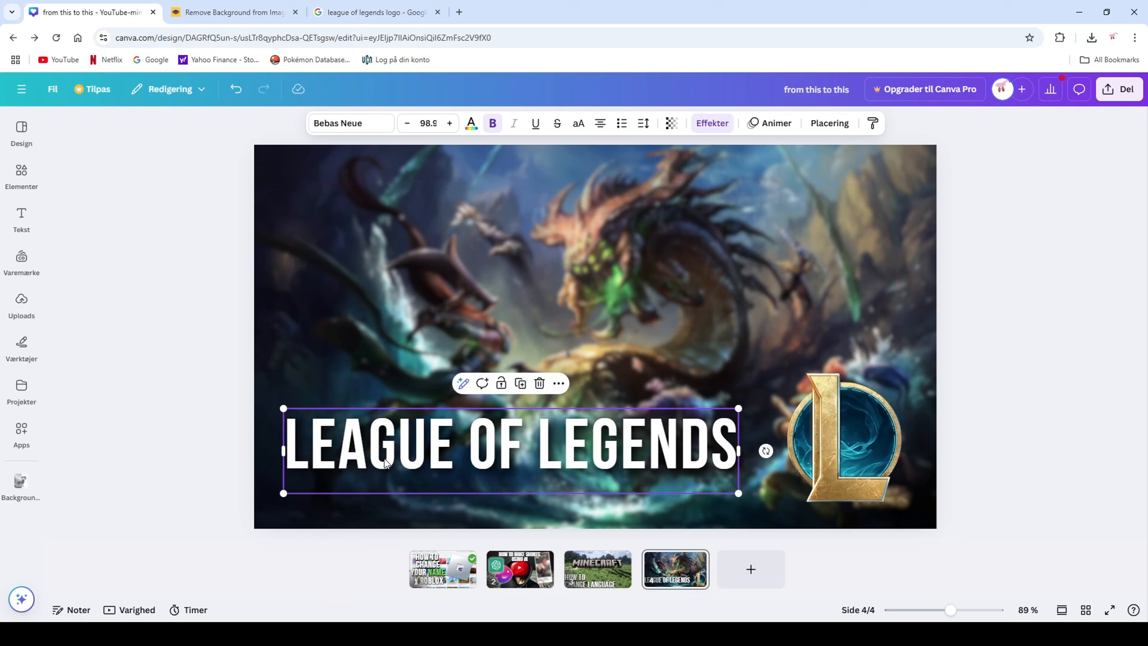
{"action": "left_click_drag", "start_coordinate": [350, 466], "coordinate": [351, 475]}
{"action": "key", "text": "Escape"}
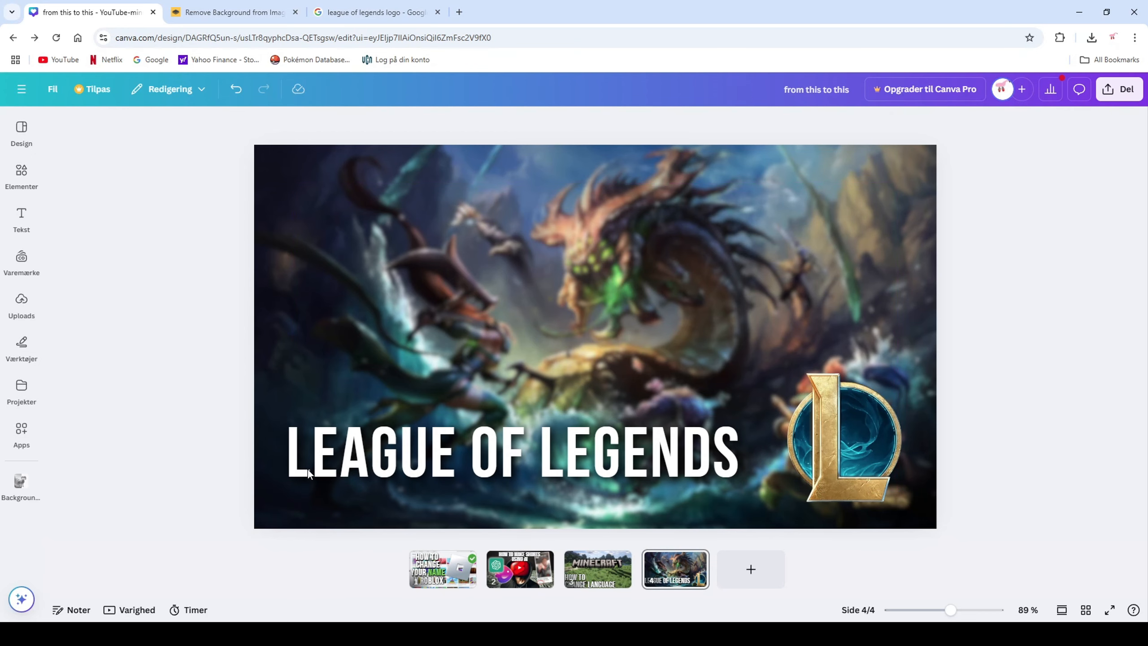
- Duplicate the title three times and stack the copies exactly over the original to deepen its shadow
{"action": "left_click", "coordinate": [374, 456]}
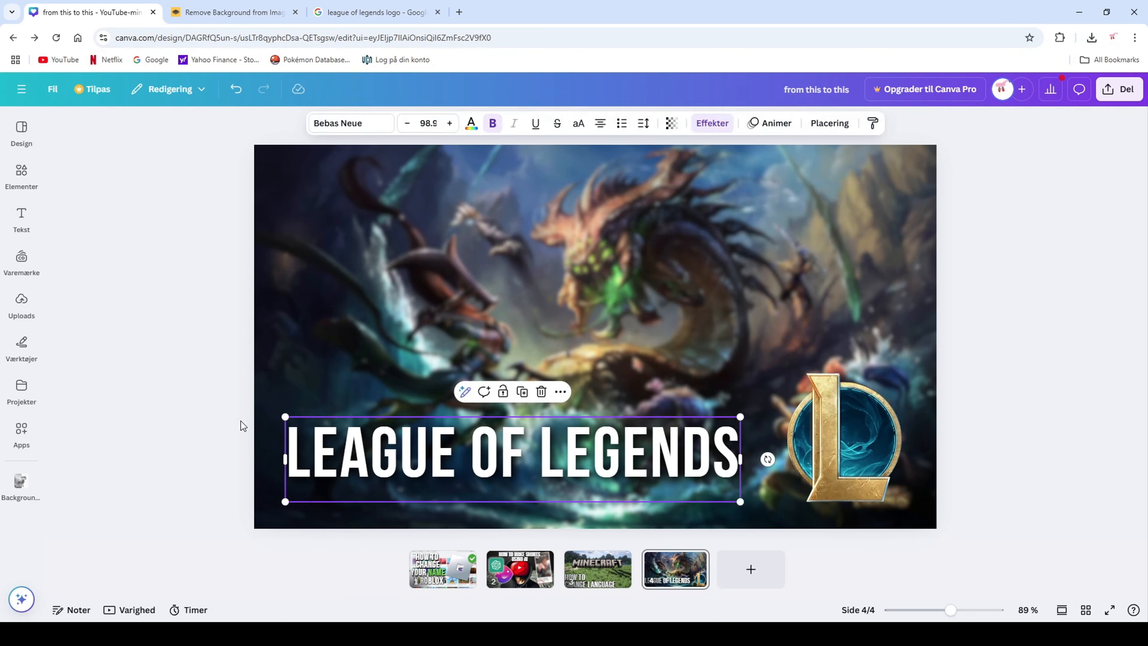
{"action": "key", "text": "ctrl+d"}
{"action": "left_click_drag", "start_coordinate": [470, 481], "coordinate": [461, 473]}
{"action": "key", "text": "ctrl+d"}
{"action": "left_click_drag", "start_coordinate": [551, 484], "coordinate": [530, 468]}
{"action": "key", "text": "ctrl+d"}
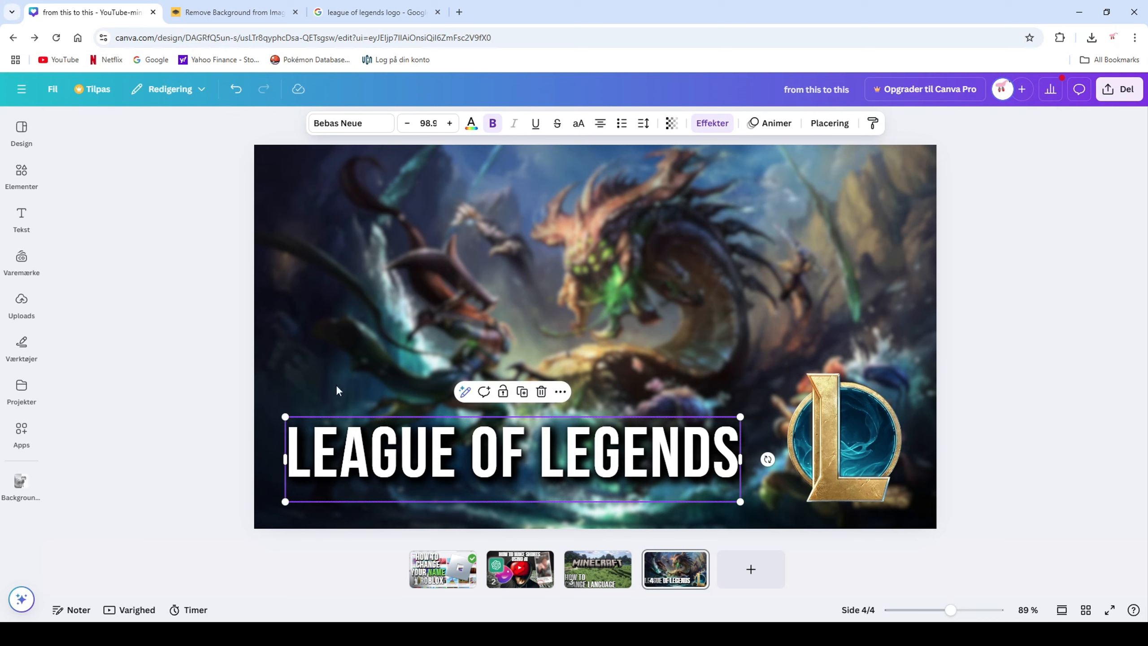
- Move the whole stack of title copies together to the upper centre of the thumbnail
{"action": "left_click", "coordinate": [162, 412]}
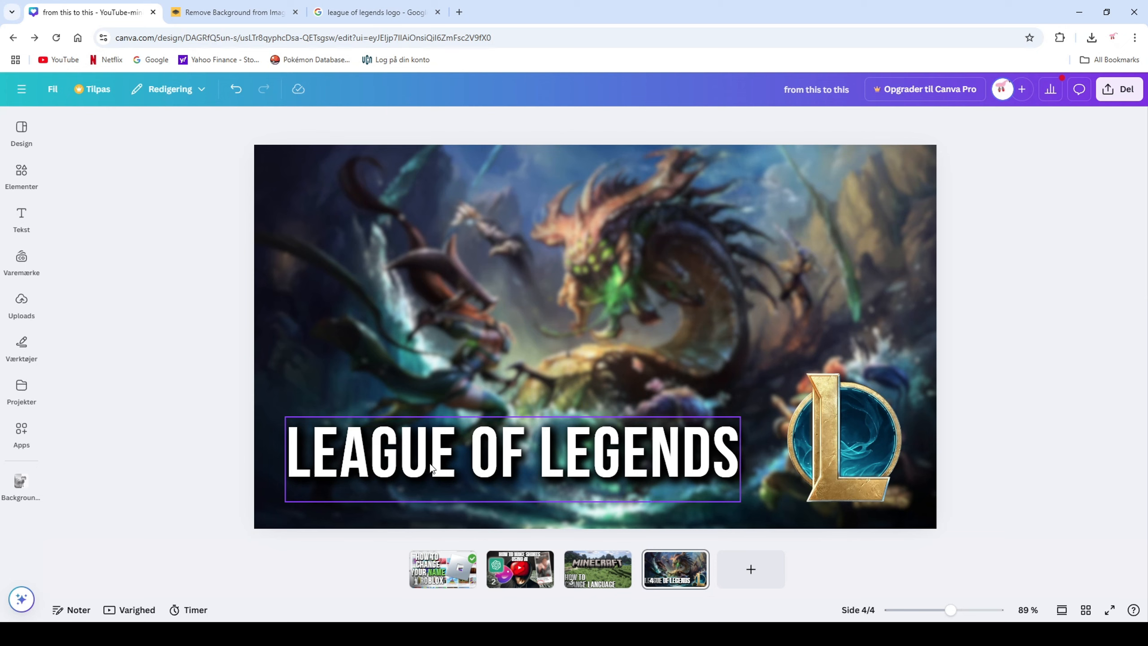
{"action": "left_click_drag", "start_coordinate": [407, 448], "coordinate": [489, 222]}
{"action": "left_click", "coordinate": [103, 308]}
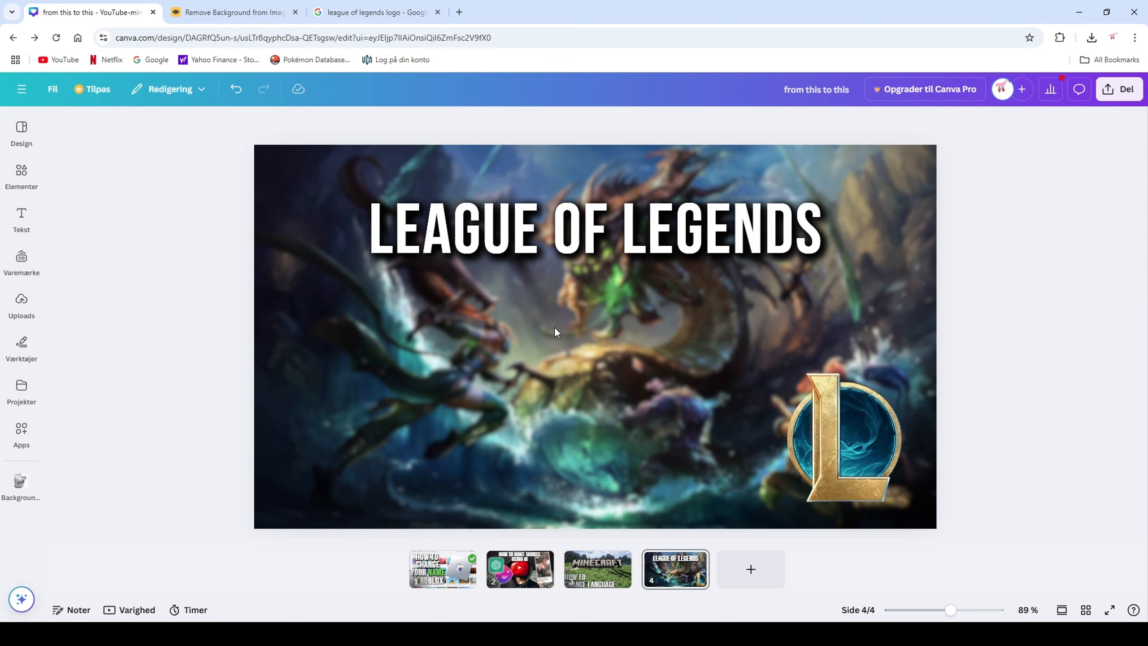
- Delete three of the stacked title copies one by one to compare the shadow strength, and undo the deletions
{"action": "left_click", "coordinate": [553, 241]}
{"action": "key", "text": "Delete"}
{"action": "left_click", "coordinate": [552, 242]}
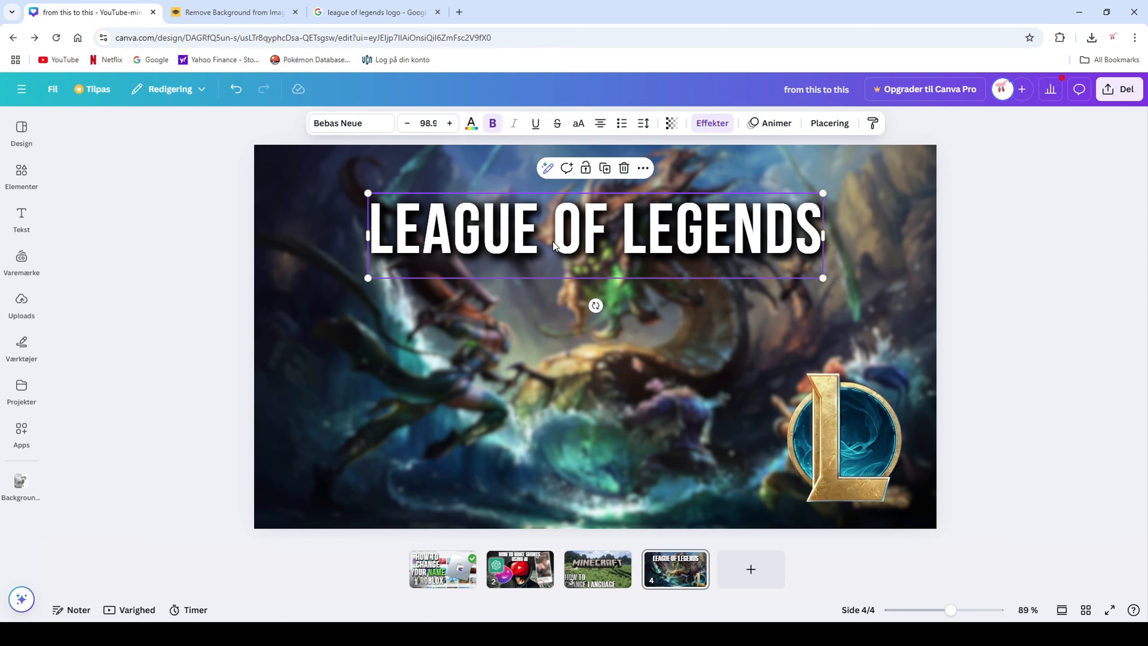
{"action": "key", "text": "Delete"}
{"action": "left_click", "coordinate": [552, 241]}
{"action": "key", "text": "Delete"}
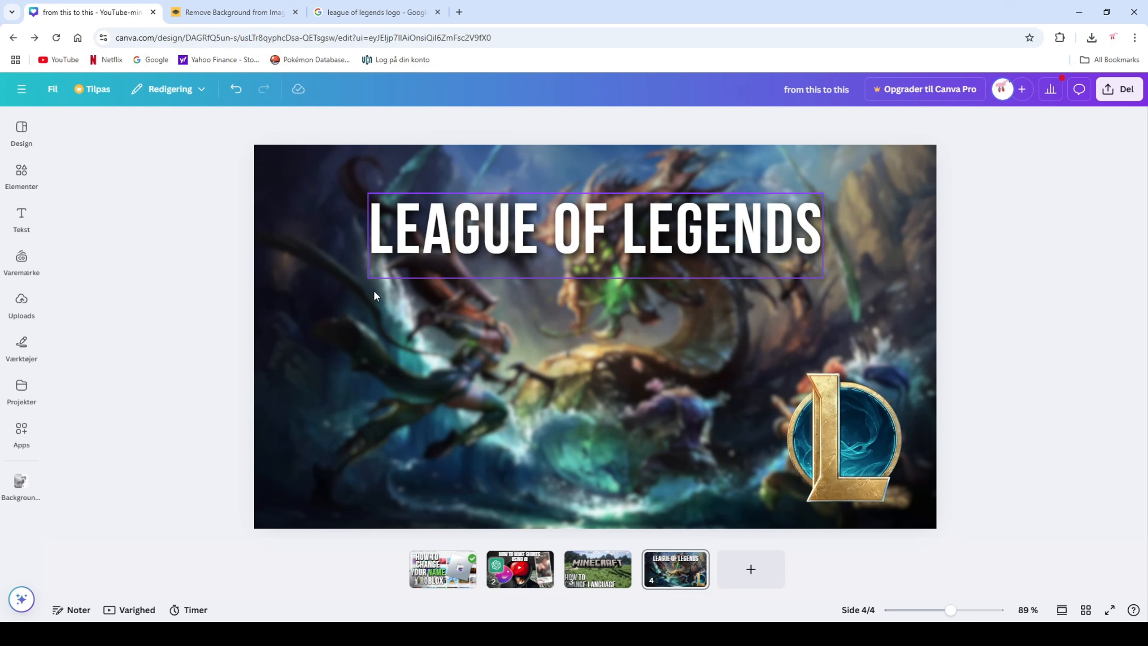
{"action": "key", "text": "ctrl+z"}
{"action": "key", "text": "ctrl+z"}
{"action": "key", "text": "ctrl+z"}
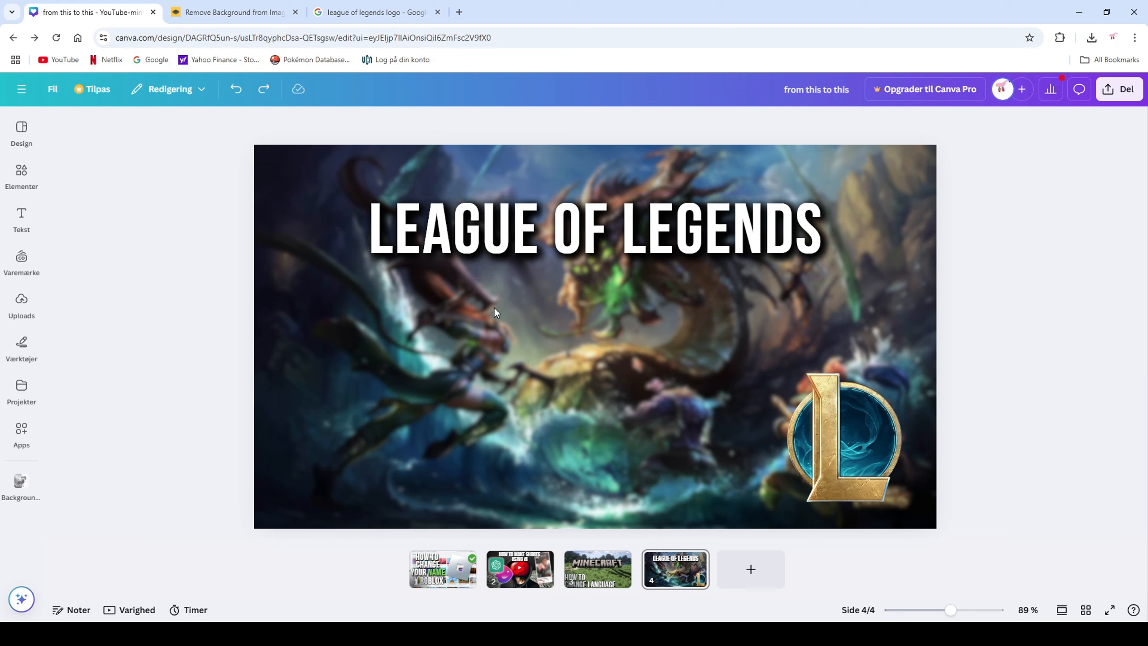
- Move the whole stack of title copies back to the lower-left area beside the L logo
{"action": "left_click", "coordinate": [714, 252]}
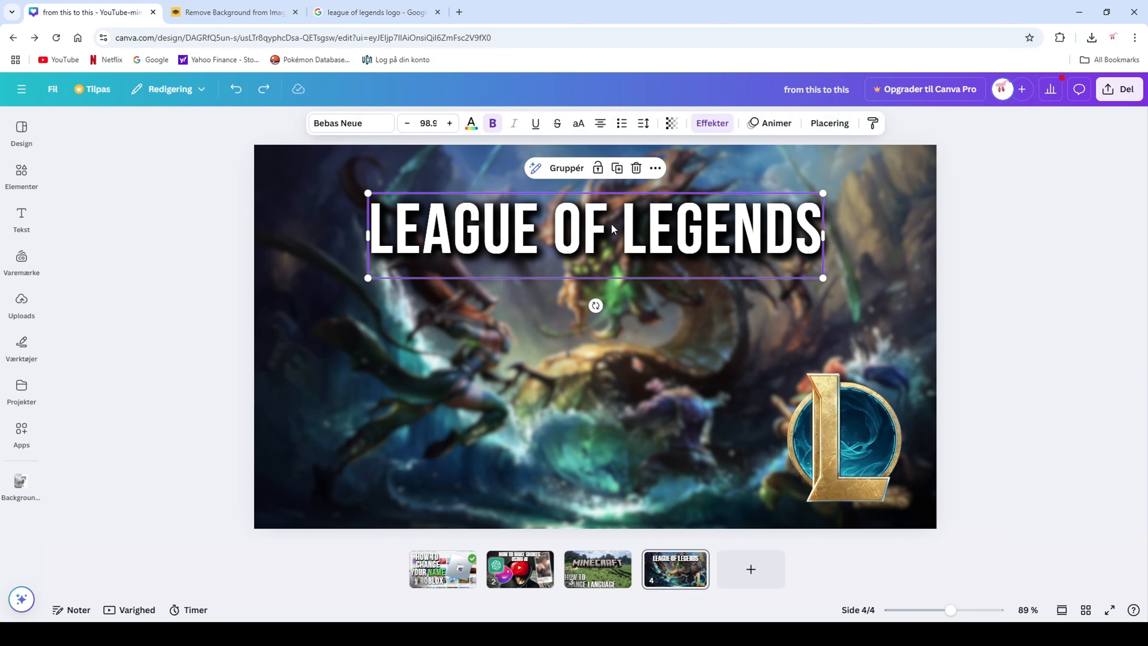
{"action": "left_click_drag", "start_coordinate": [611, 223], "coordinate": [534, 417]}
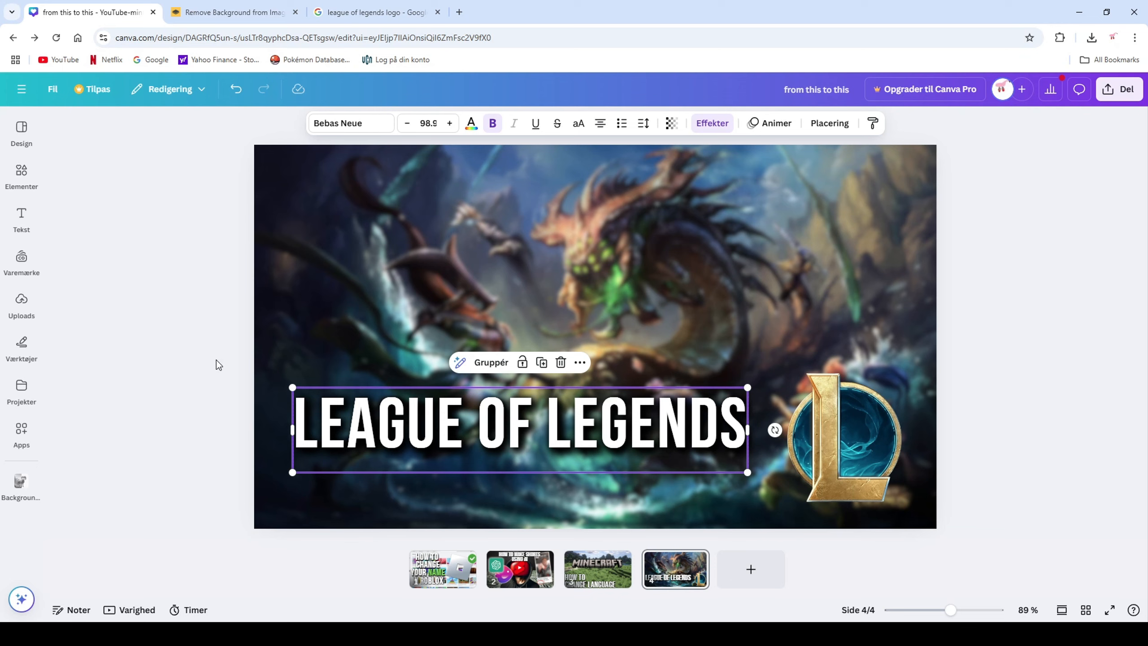
{"action": "left_click", "coordinate": [156, 367]}
- Replace the title text with "HOW TO PLAY KATARINA"
{"action": "left_click", "coordinate": [592, 414]}
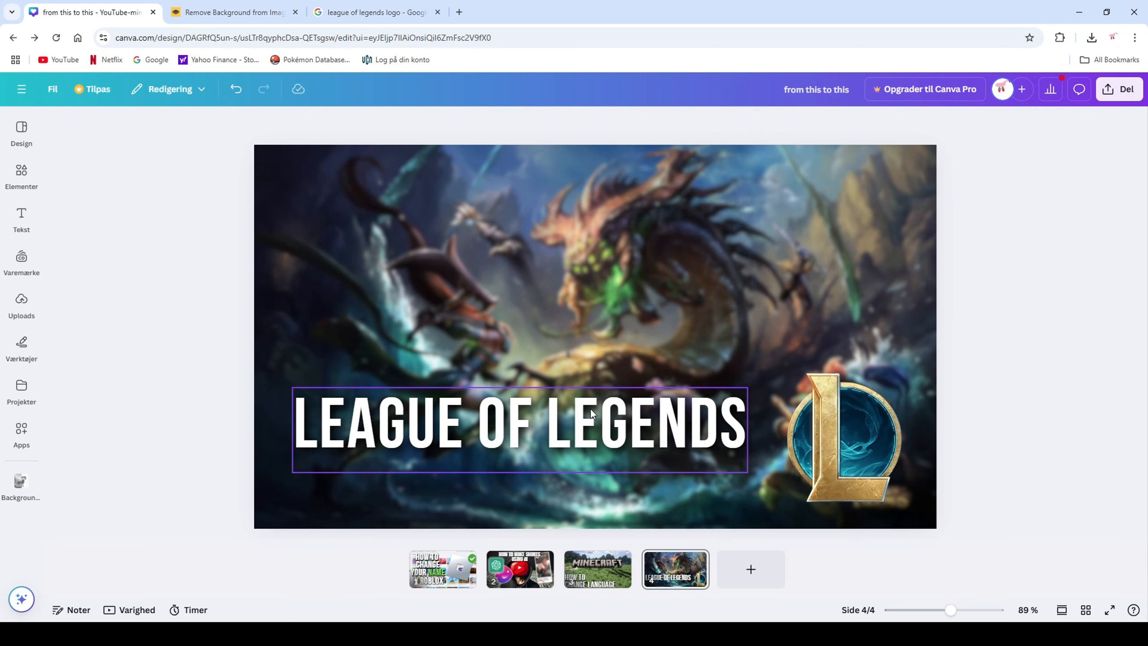
{"action": "left_click", "coordinate": [550, 409]}
{"action": "left_click_drag", "start_coordinate": [747, 419], "coordinate": [311, 426]}
{"action": "key", "text": "BackSpace"}
{"action": "type", "text": "HOW"}
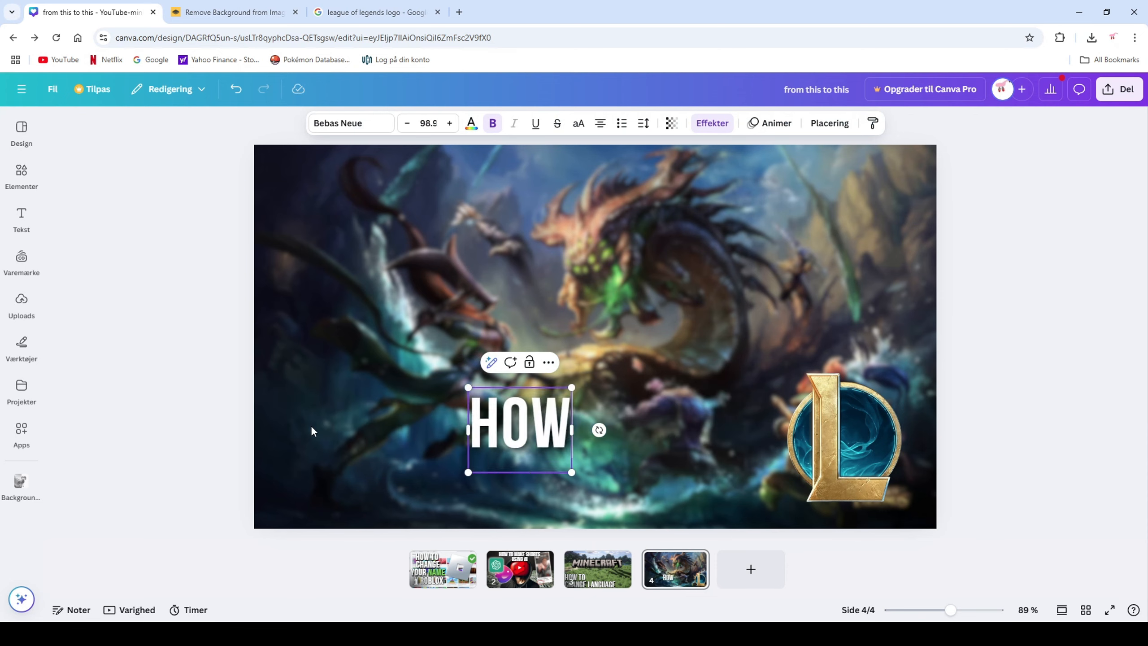
{"action": "type", "text": " TO PLAY KATA"}
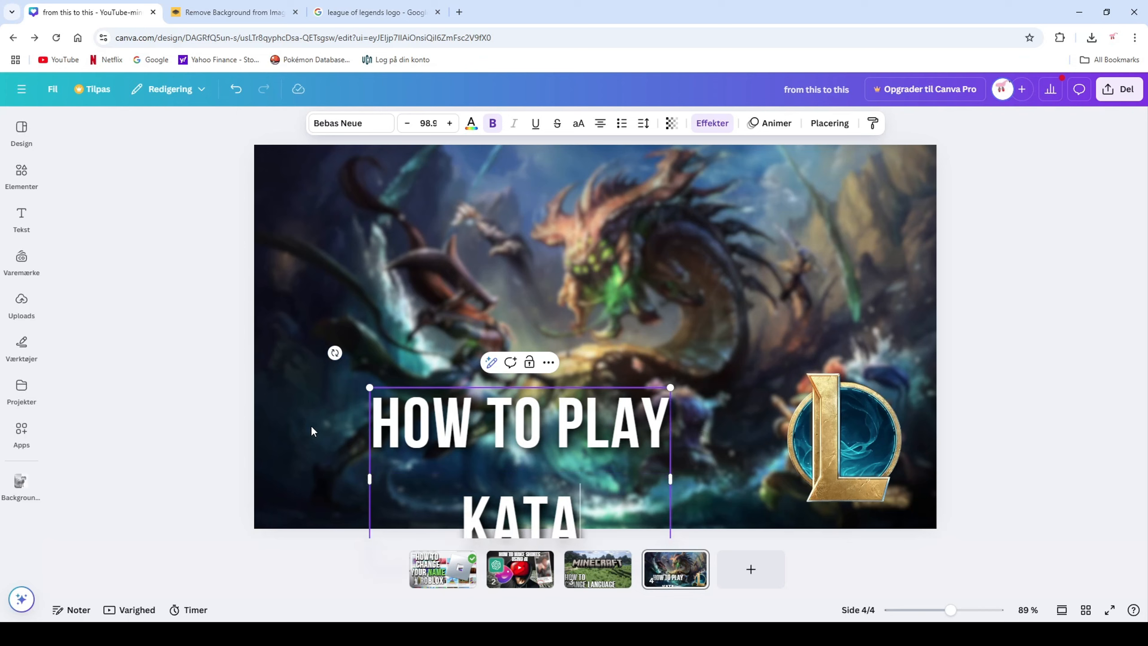
{"action": "type", "text": "RINA"}
{"action": "left_click", "coordinate": [151, 383]}
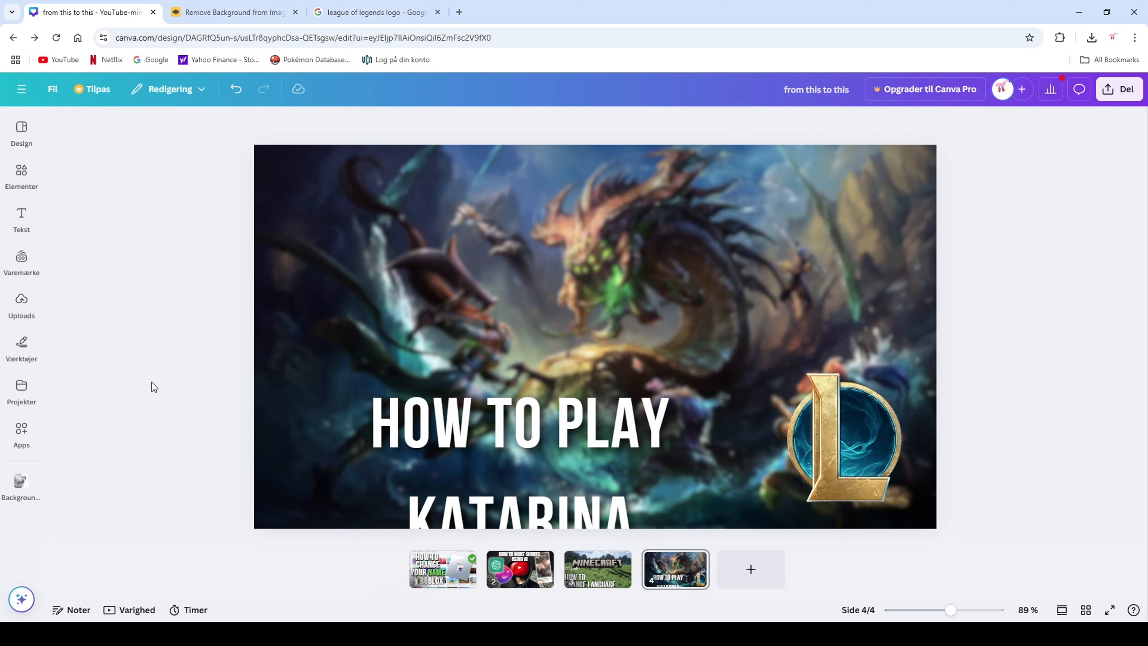
- Move the title to the upper-left area of the thumbnail and append "SEASON 14" to its text
{"action": "left_click_drag", "start_coordinate": [461, 436], "coordinate": [384, 221]}
{"action": "left_click", "coordinate": [543, 320]}
{"action": "type", "text": "SEAS"}
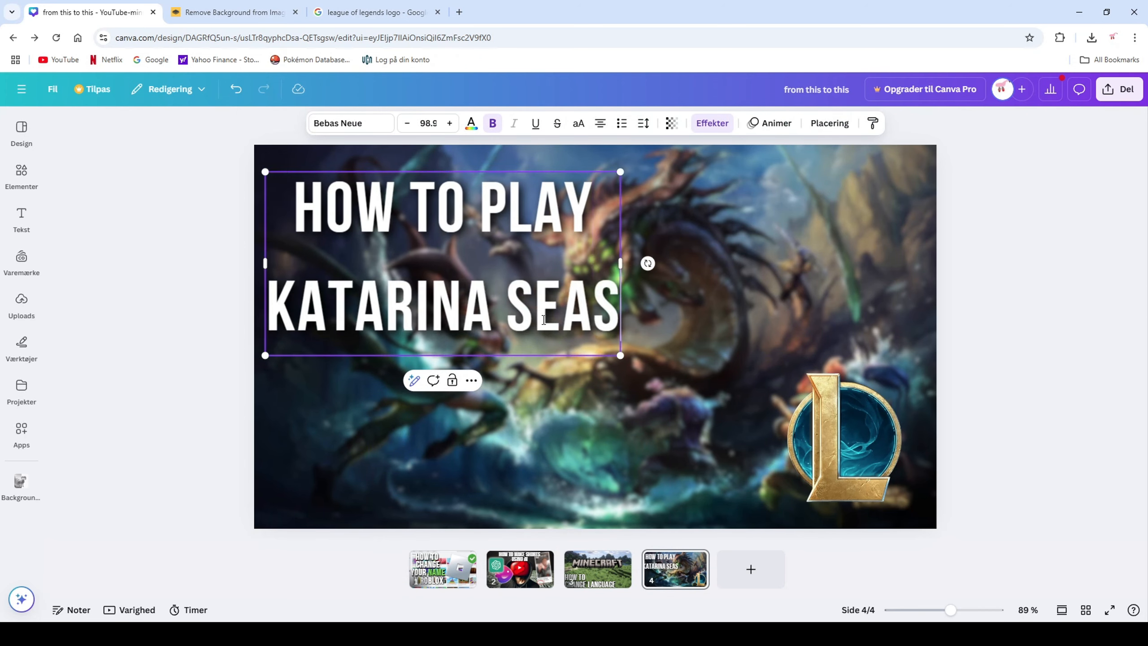
{"action": "type", "text": "ON 14"}
{"action": "left_click", "coordinate": [96, 380]}
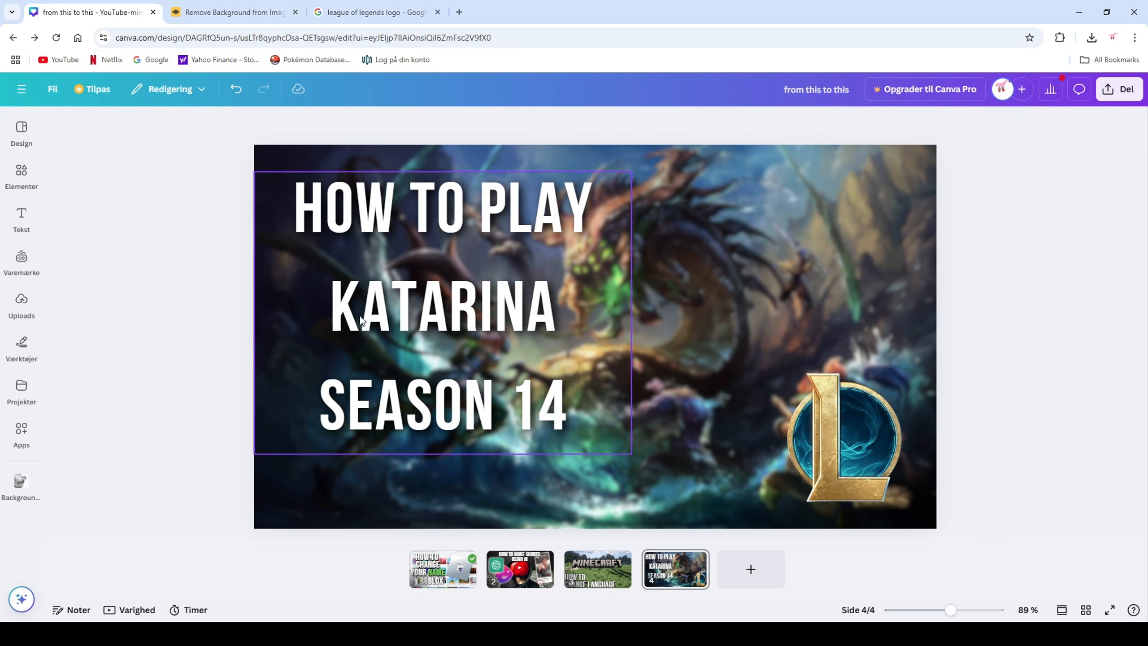
- Centre the three-line title vertically in the left half and shift the L logo slightly to the left
{"action": "left_click_drag", "start_coordinate": [388, 314], "coordinate": [413, 329]}
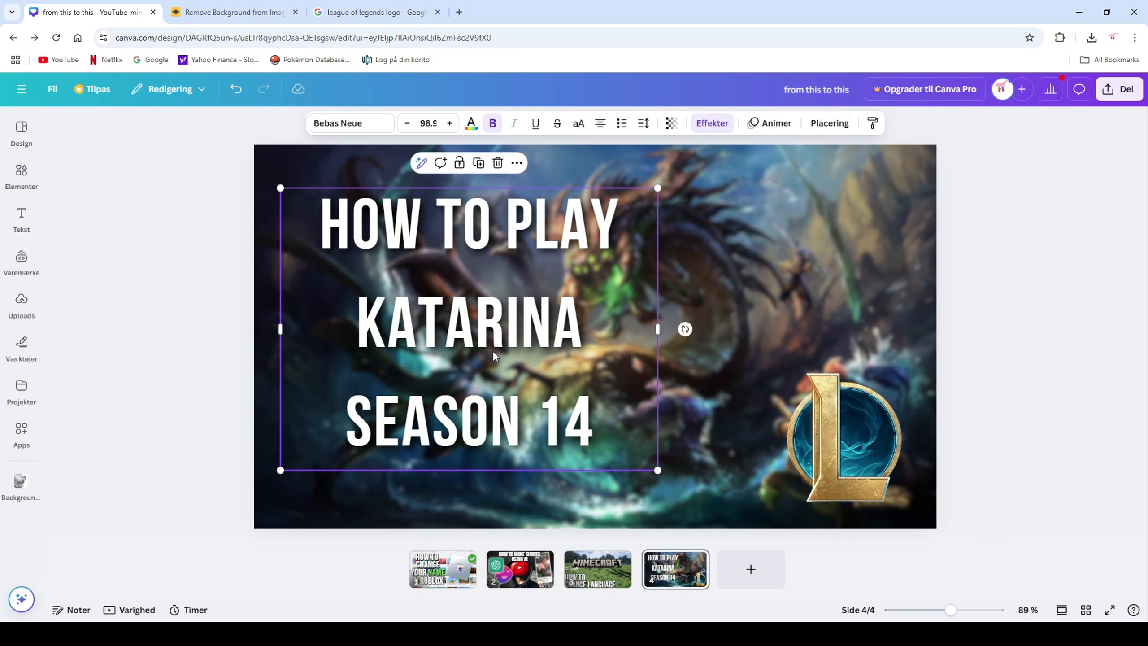
{"action": "left_click_drag", "start_coordinate": [497, 352], "coordinate": [491, 362]}
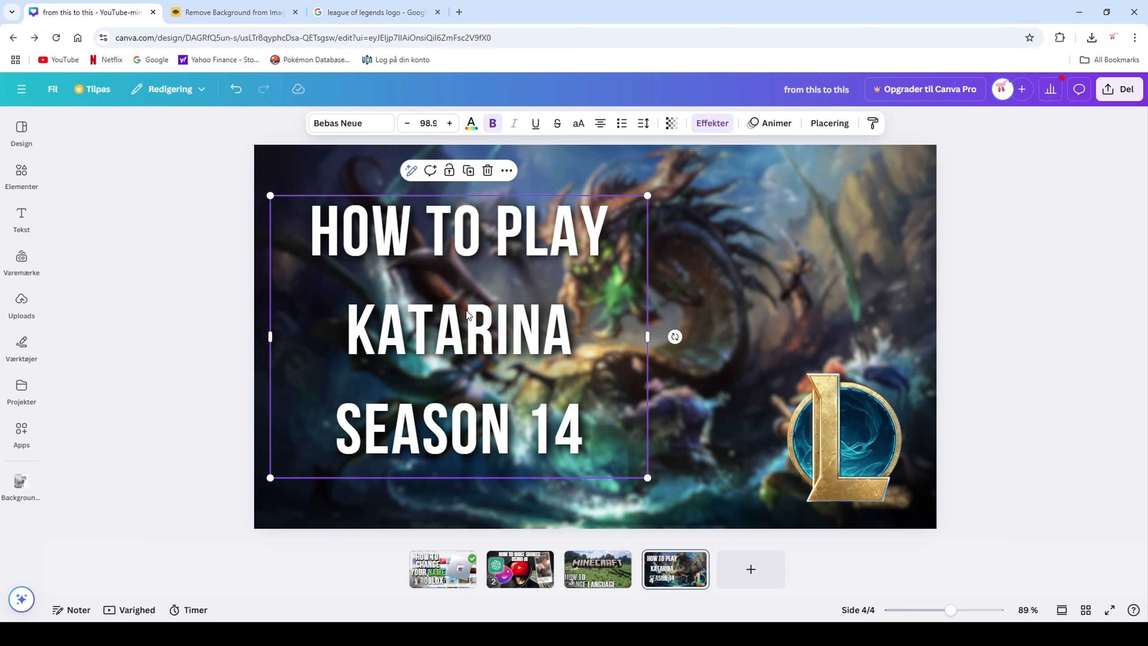
{"action": "left_click_drag", "start_coordinate": [850, 434], "coordinate": [829, 434]}
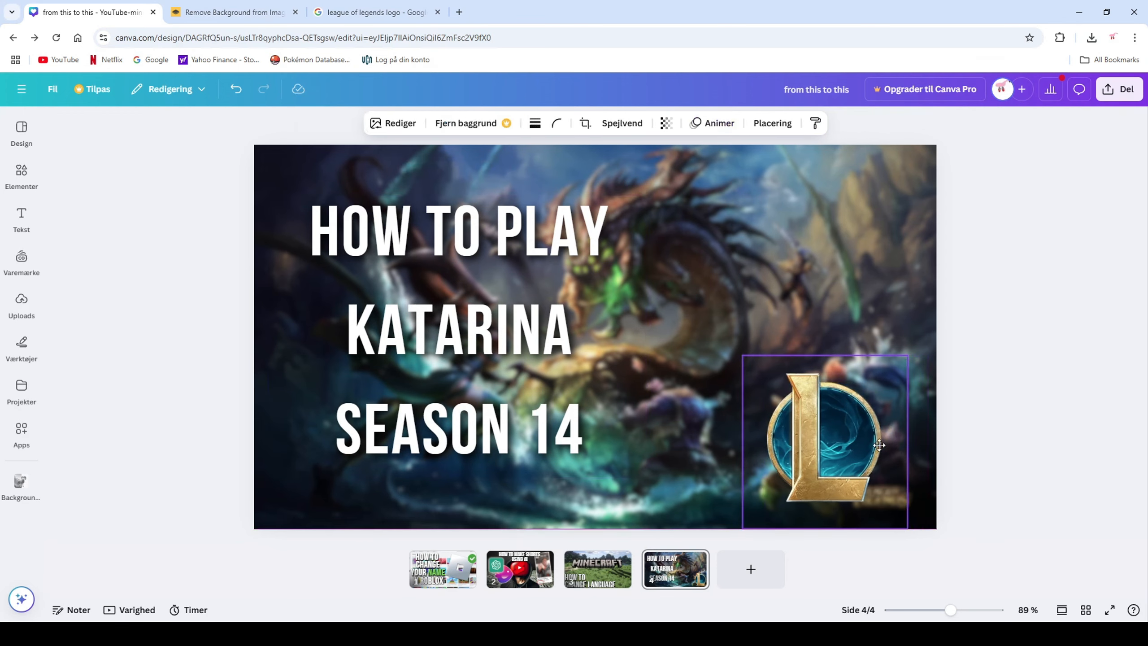
- Duplicate the three-line title and stack the copies exactly over the original to deepen its shadow
{"action": "left_click", "coordinate": [553, 412]}
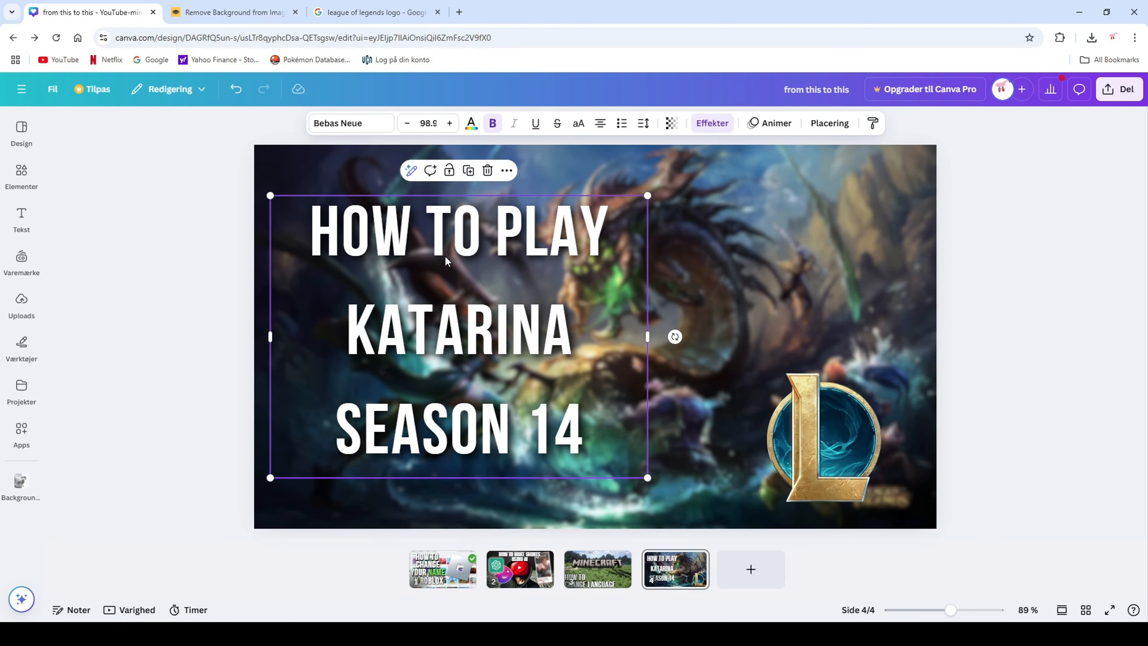
{"action": "left_click_drag", "start_coordinate": [495, 365], "coordinate": [501, 389]}
{"action": "left_click", "coordinate": [90, 348]}
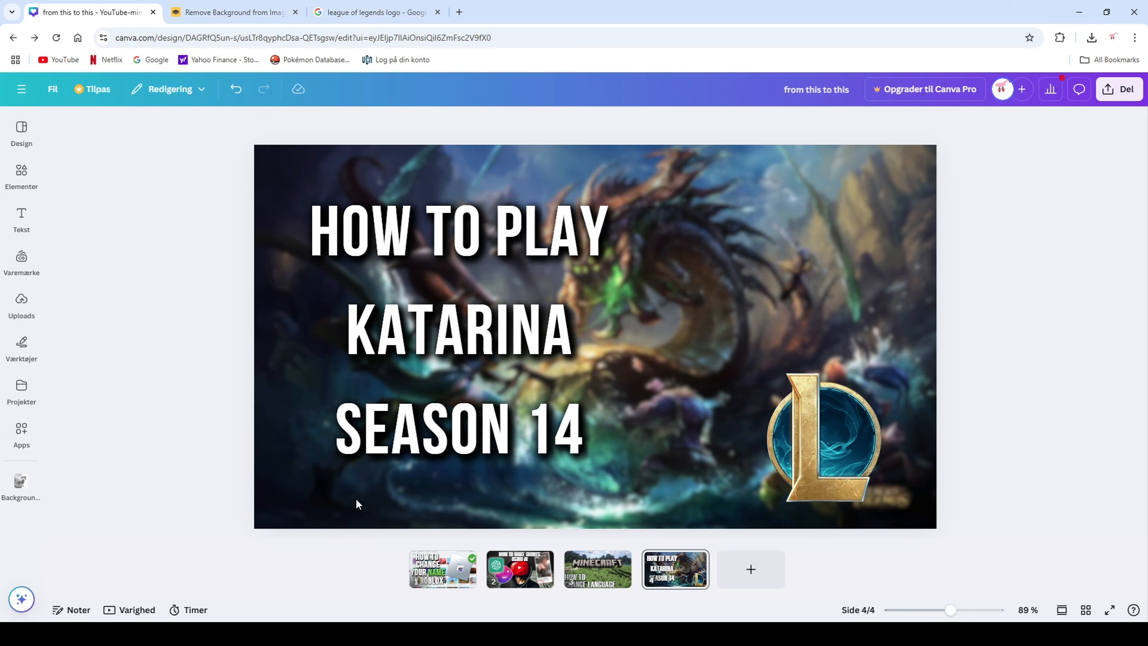
- Enlarge the stacked title copies together to a font size of about 103 and recentre them in the left half
{"action": "left_click_drag", "start_coordinate": [487, 377], "coordinate": [483, 377]}
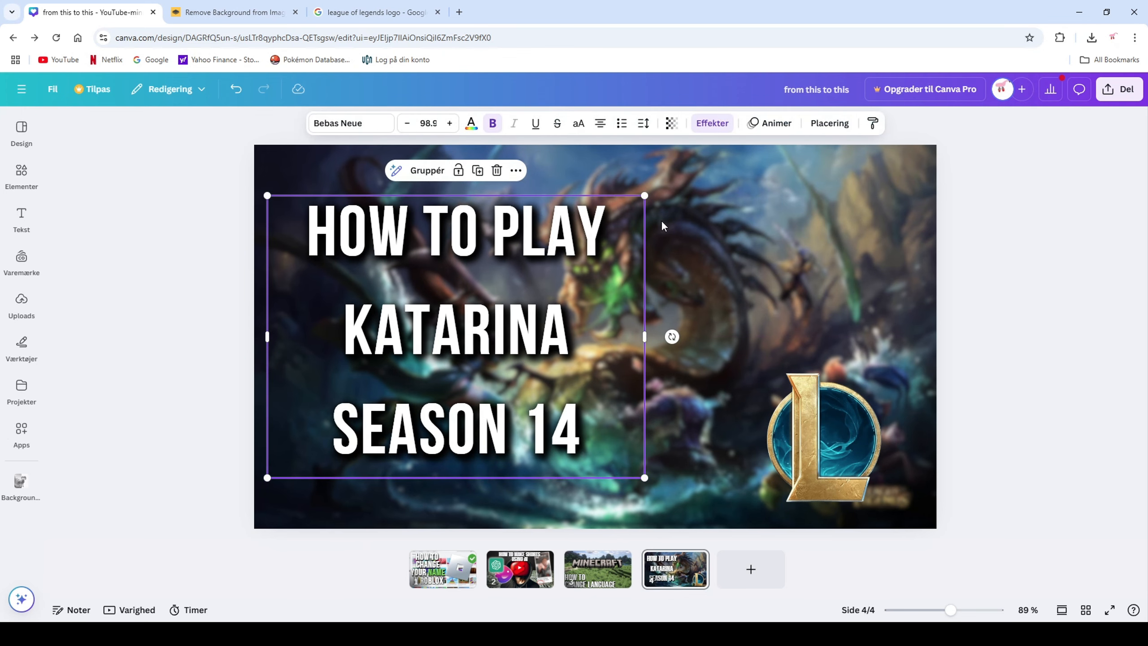
{"action": "left_click_drag", "start_coordinate": [645, 196], "coordinate": [662, 183]}
{"action": "left_click_drag", "start_coordinate": [531, 302], "coordinate": [525, 308]}
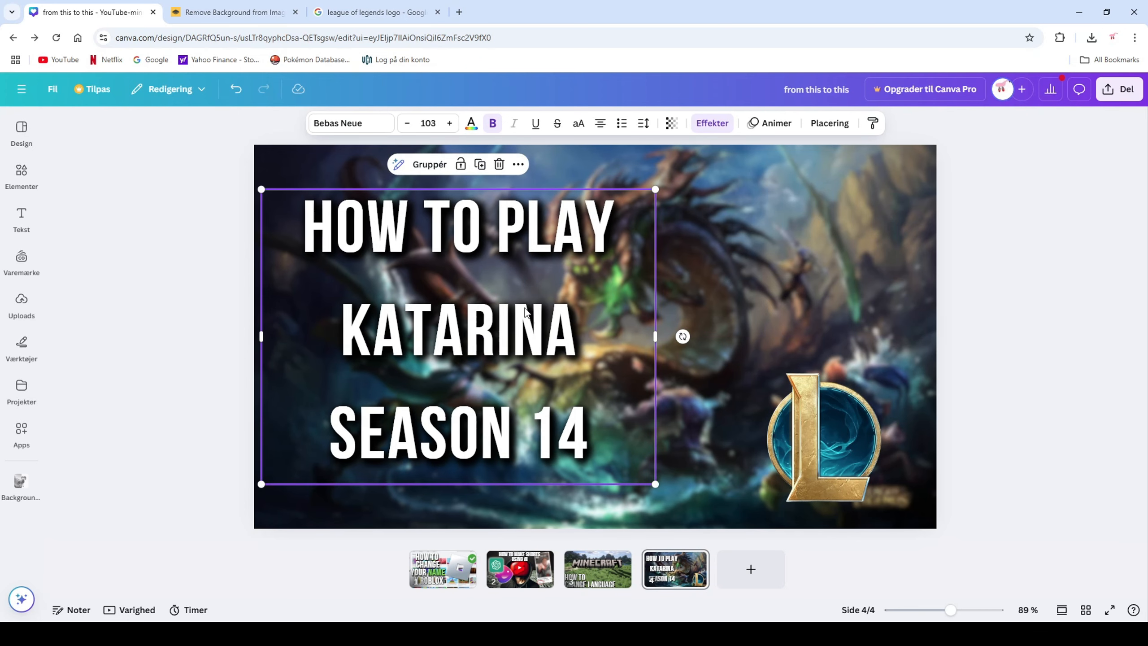
{"action": "key", "text": "Escape"}
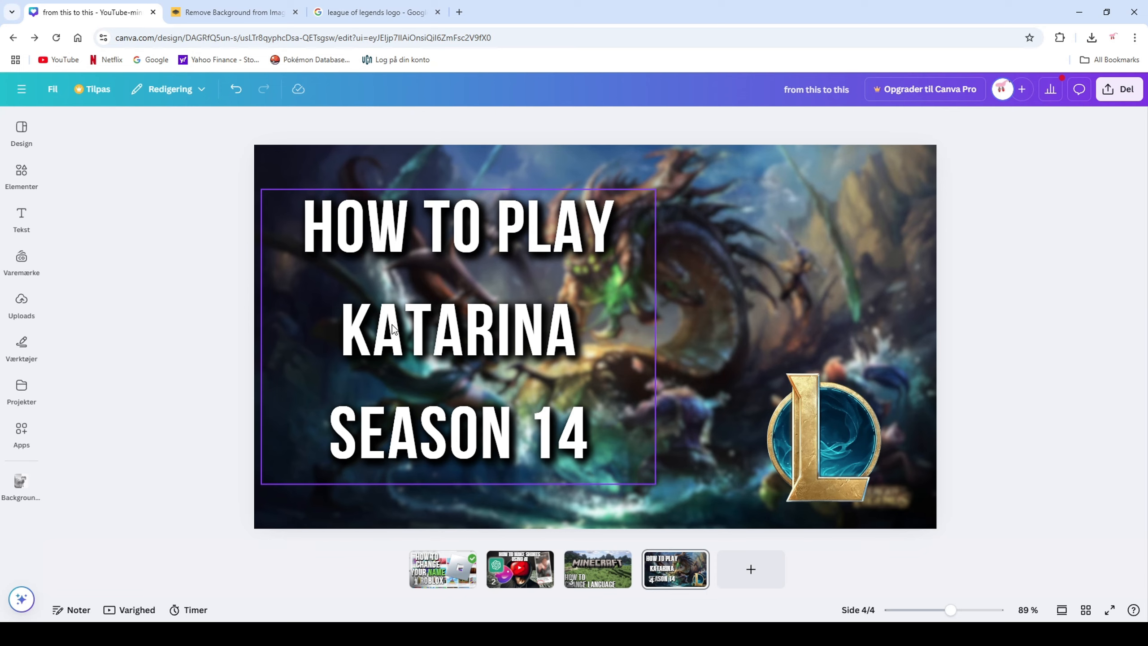
- Switch to the Google Images page and search for "katarina splashart"
{"action": "left_click", "coordinate": [376, 13]}
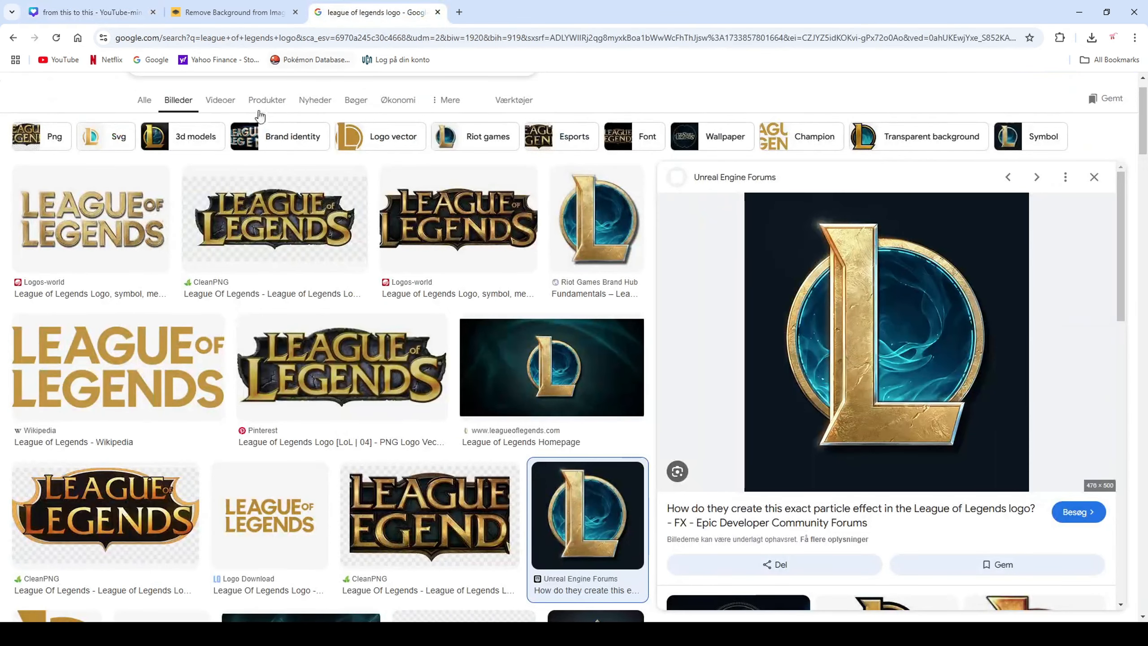
{"action": "scroll", "coordinate": [233, 118], "scroll_direction": "up", "scroll_amount": 1}
{"action": "triple_click", "coordinate": [243, 105]}
{"action": "type", "text": "katarina spas"}
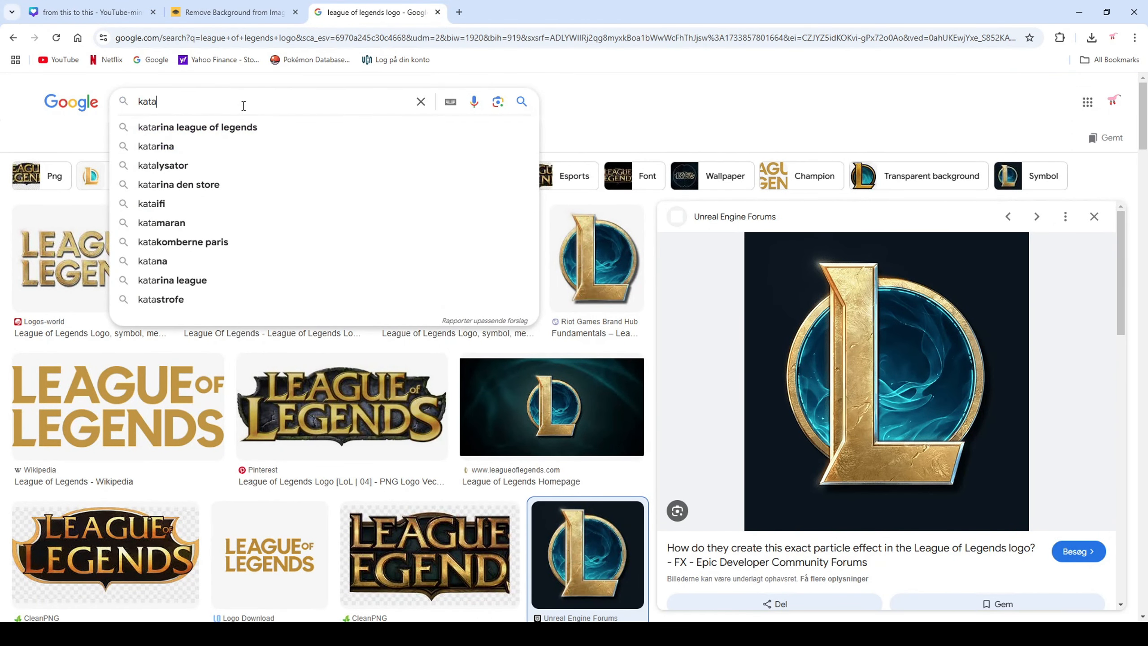
{"action": "key", "text": "BackSpace"}
{"action": "key", "text": "BackSpace"}
{"action": "key", "text": "BackSpace"}
{"action": "key", "text": "BackSpace"}
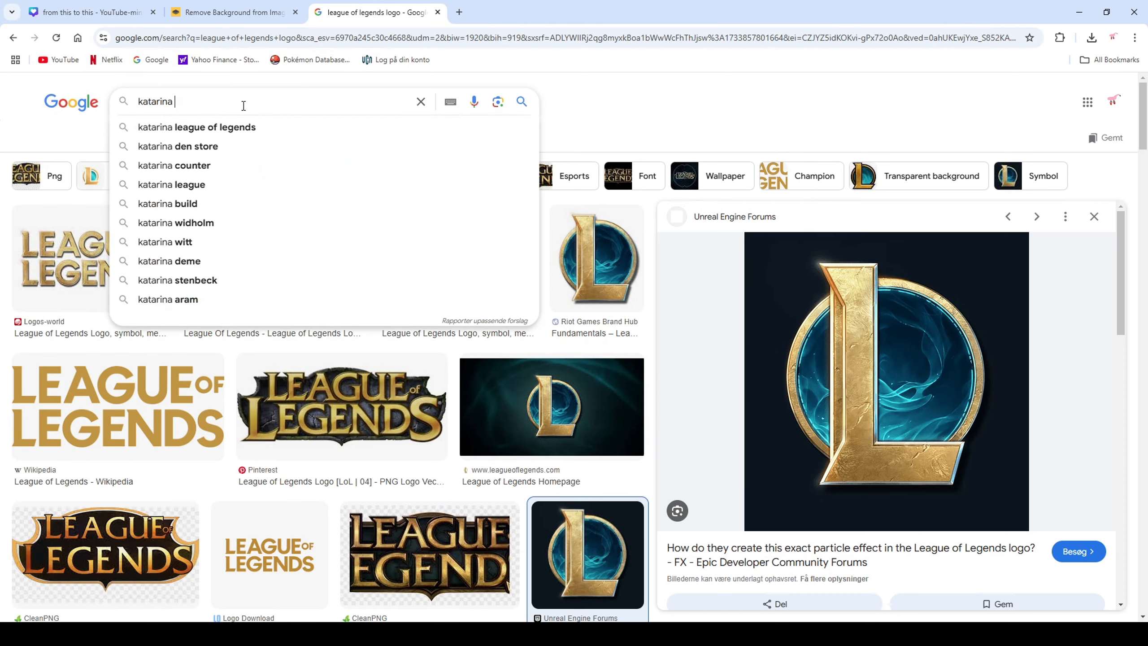
{"action": "type", "text": "splashart"}
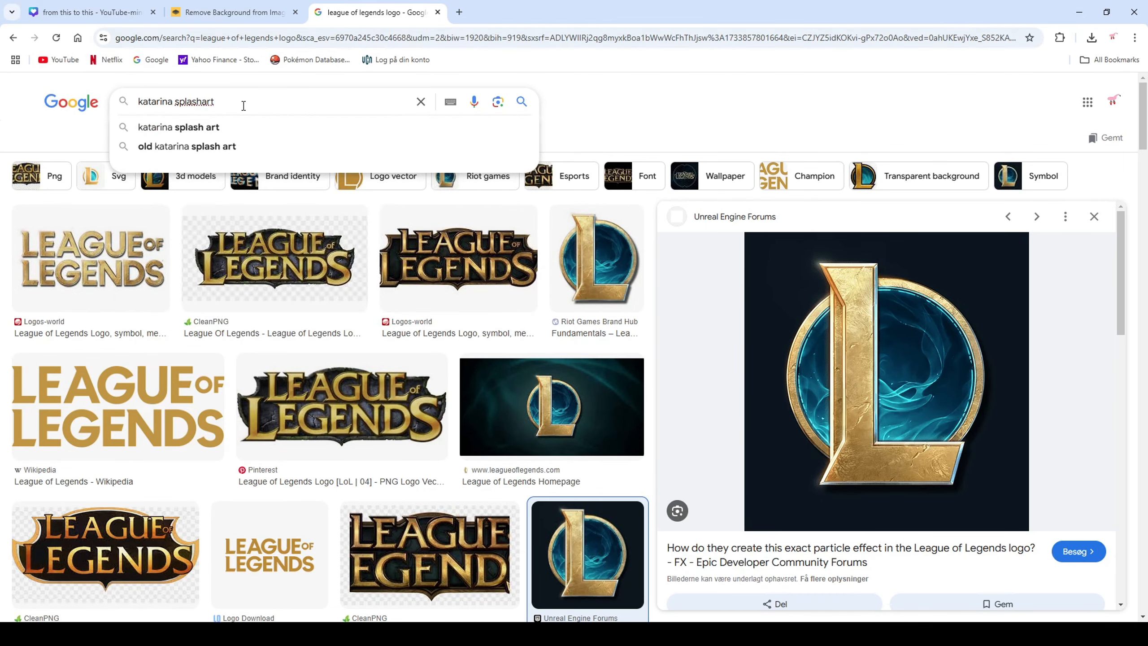
{"action": "key", "text": "Return"}
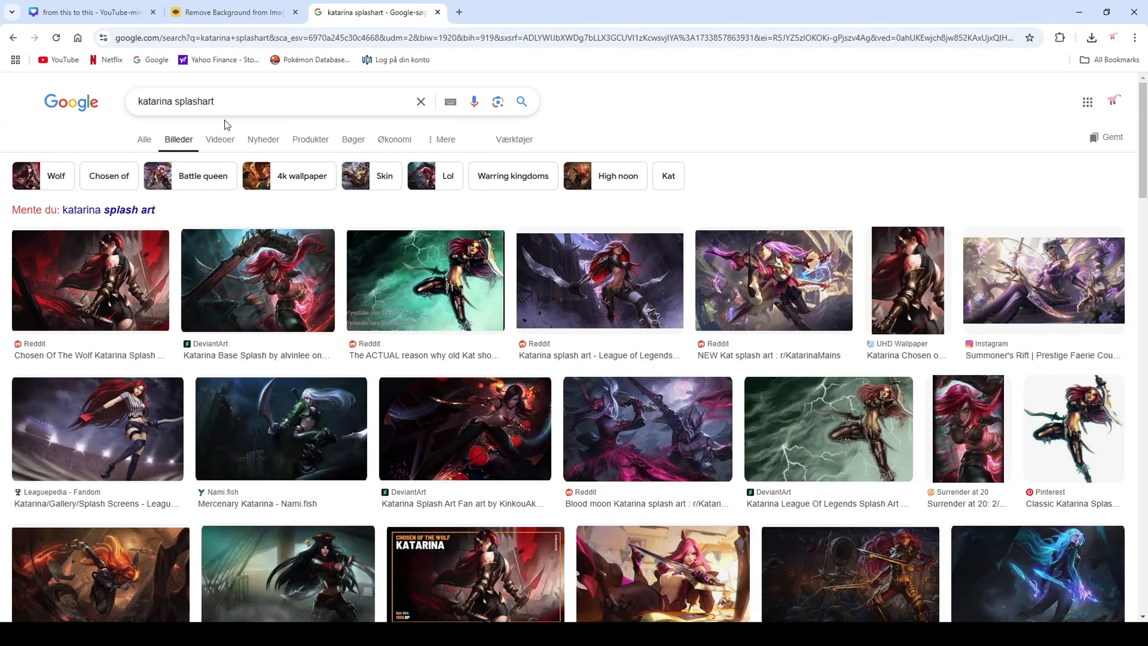
- Copy the transparent Classic Katarina Splashart image, paste it into the Canva thumbnail and place it above the L logo
{"action": "left_click", "coordinate": [1081, 401]}
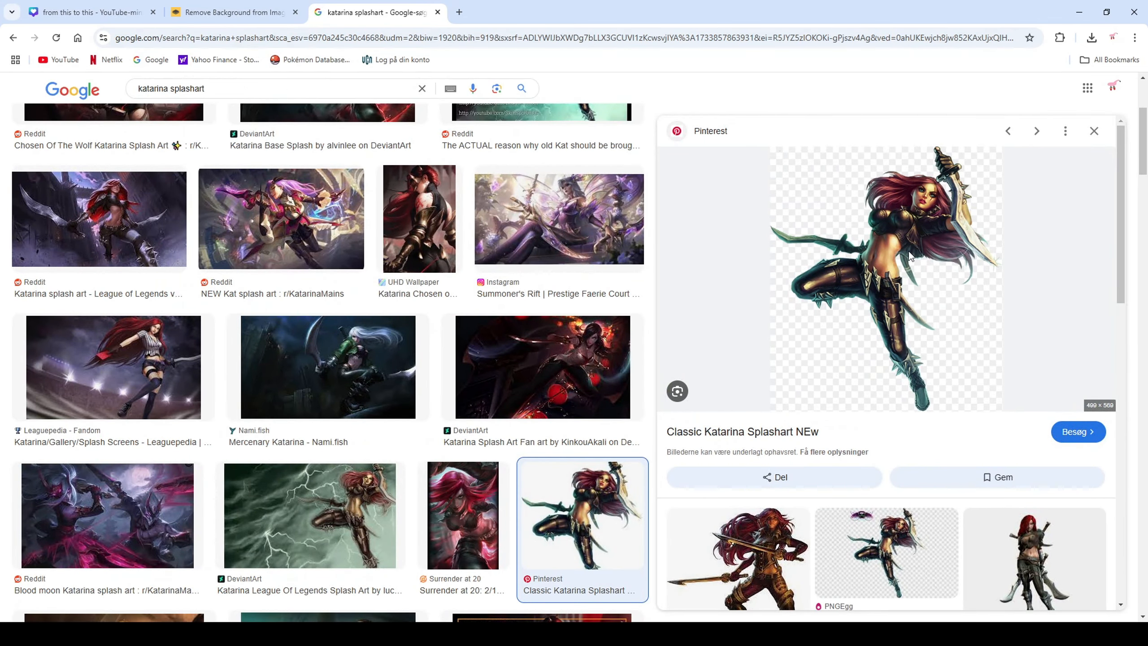
{"action": "left_click", "coordinate": [111, 6]}
{"action": "key", "text": "ctrl+v"}
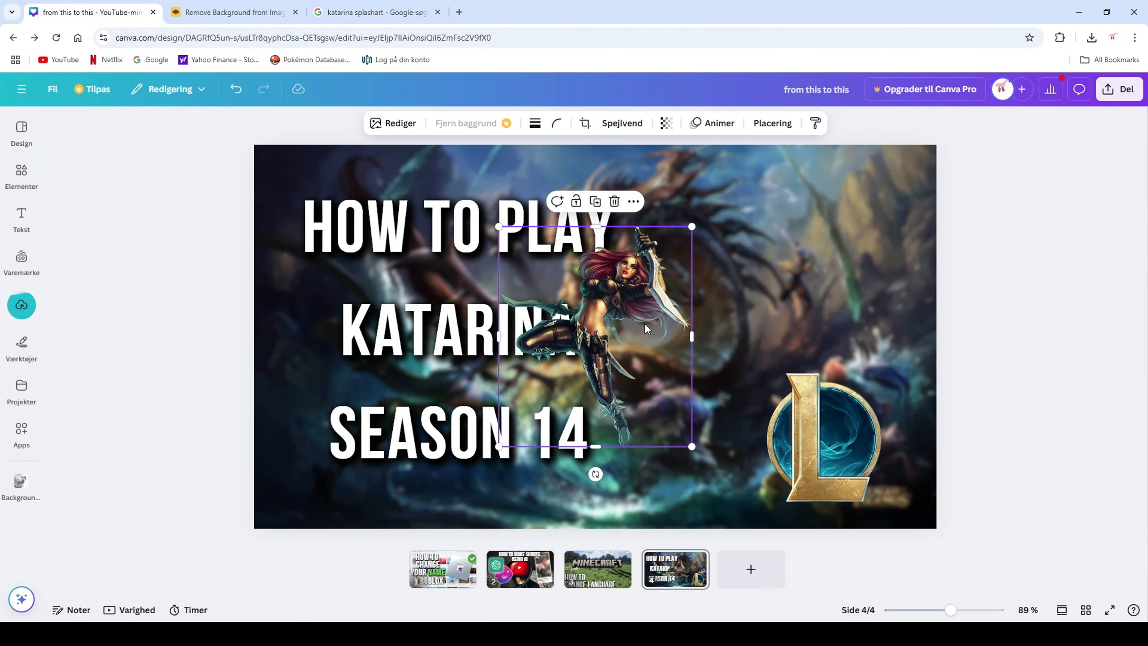
{"action": "left_click_drag", "start_coordinate": [645, 328], "coordinate": [766, 271]}
{"action": "left_click", "coordinate": [945, 300]}
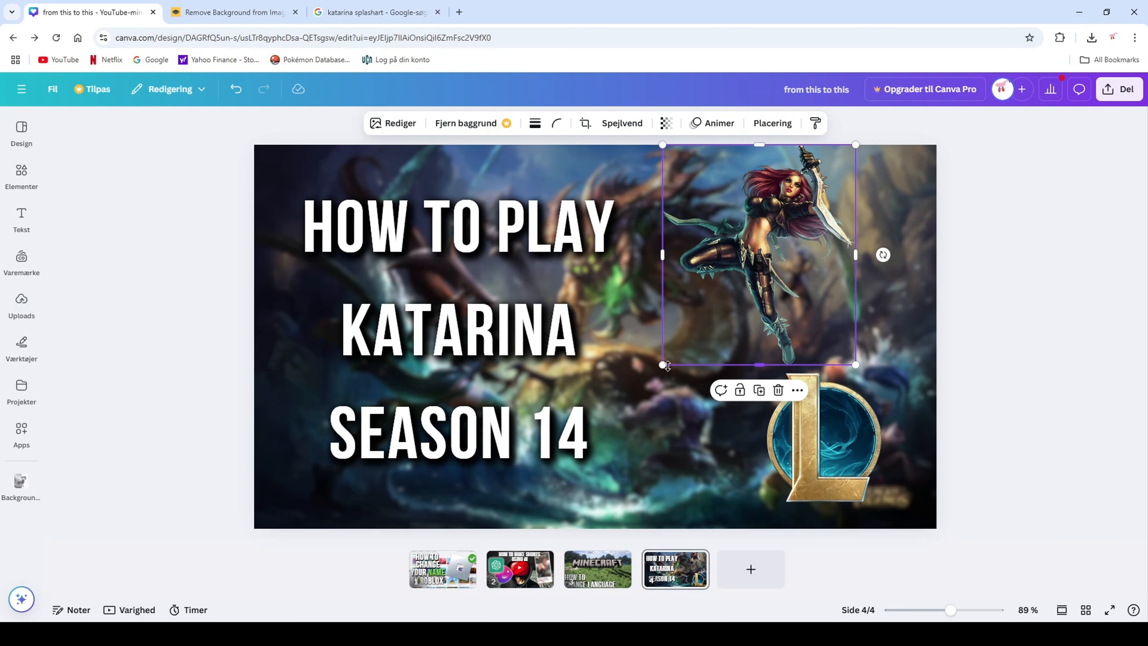
- Enlarge the Katarina cutout and position it between the title and the right edge, its foot reaching the L logo
{"action": "left_click_drag", "start_coordinate": [663, 364], "coordinate": [644, 387]}
{"action": "left_click_drag", "start_coordinate": [747, 300], "coordinate": [840, 289]}
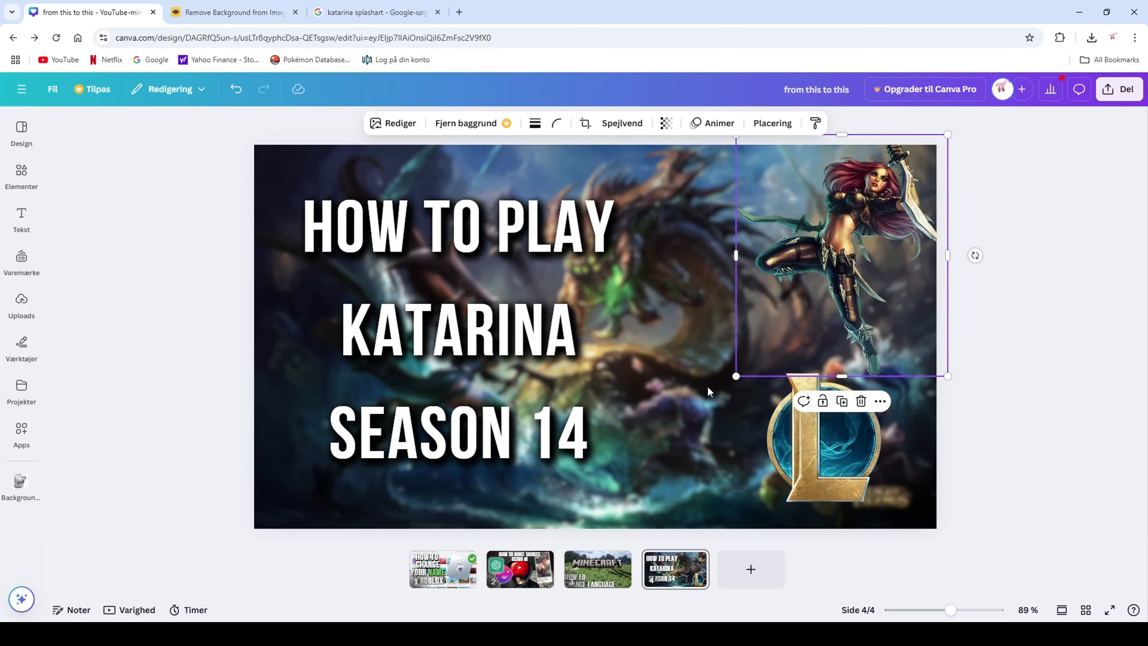
{"action": "left_click_drag", "start_coordinate": [846, 237], "coordinate": [746, 272]}
{"action": "left_click", "coordinate": [1040, 235]}
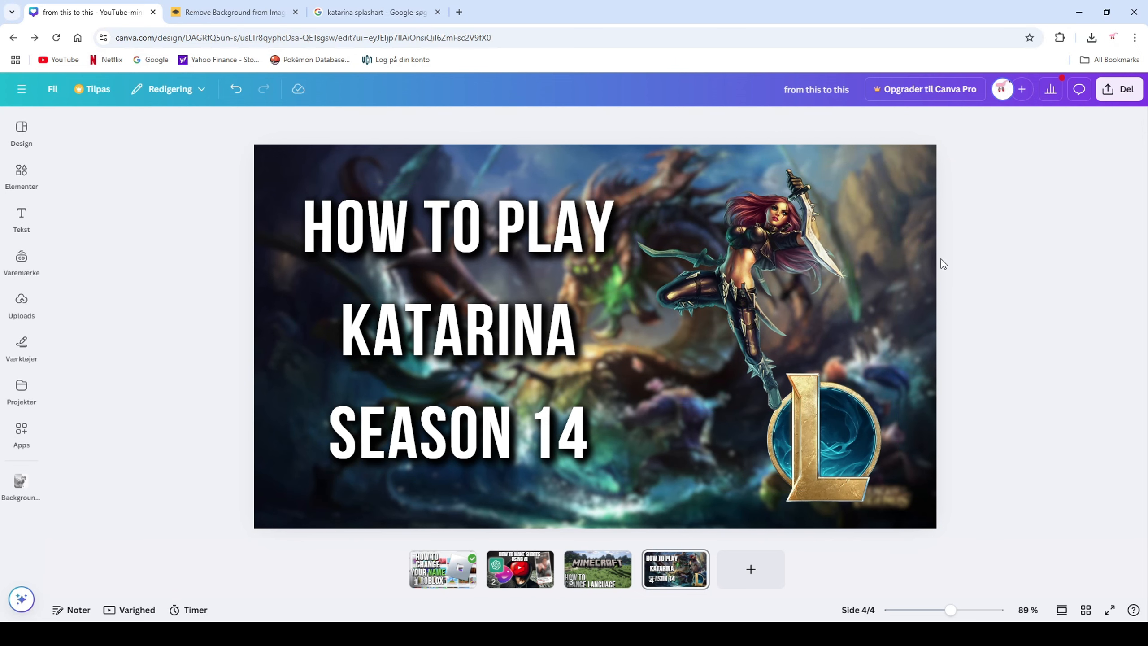
{"action": "left_click", "coordinate": [786, 223]}
{"action": "left_click_drag", "start_coordinate": [848, 167], "coordinate": [864, 152]}
{"action": "left_click", "coordinate": [943, 183]}
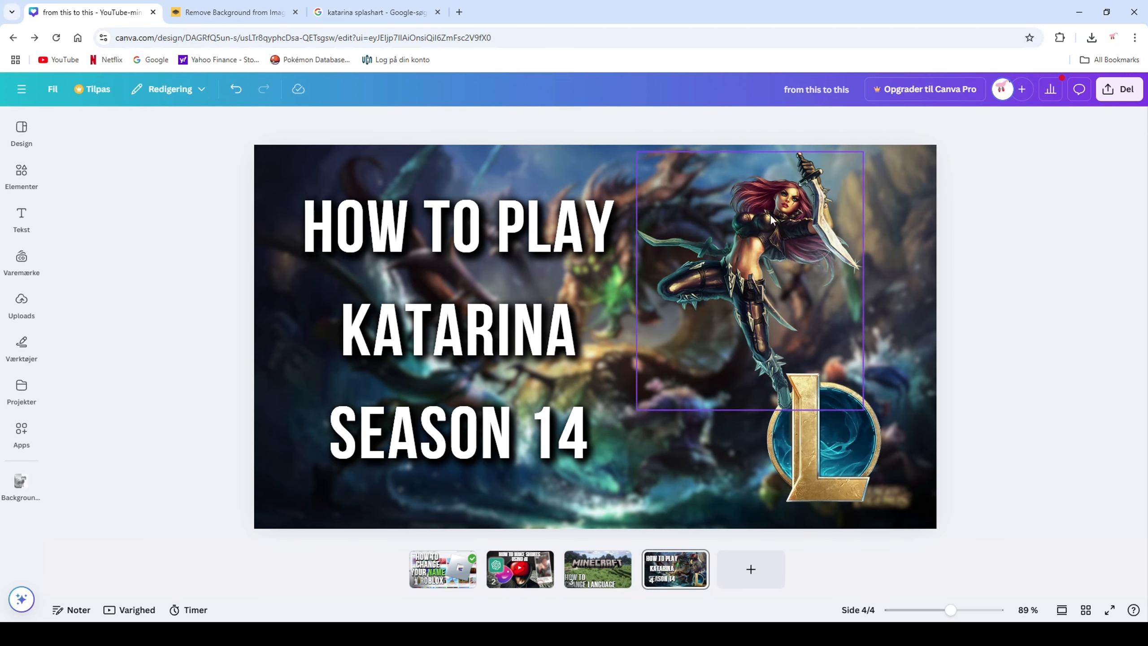
- Add a drop shadow (Baggrundsskygge) to the Katarina cutout and set its colour to white, #FFFFFF
{"action": "left_click", "coordinate": [759, 259]}
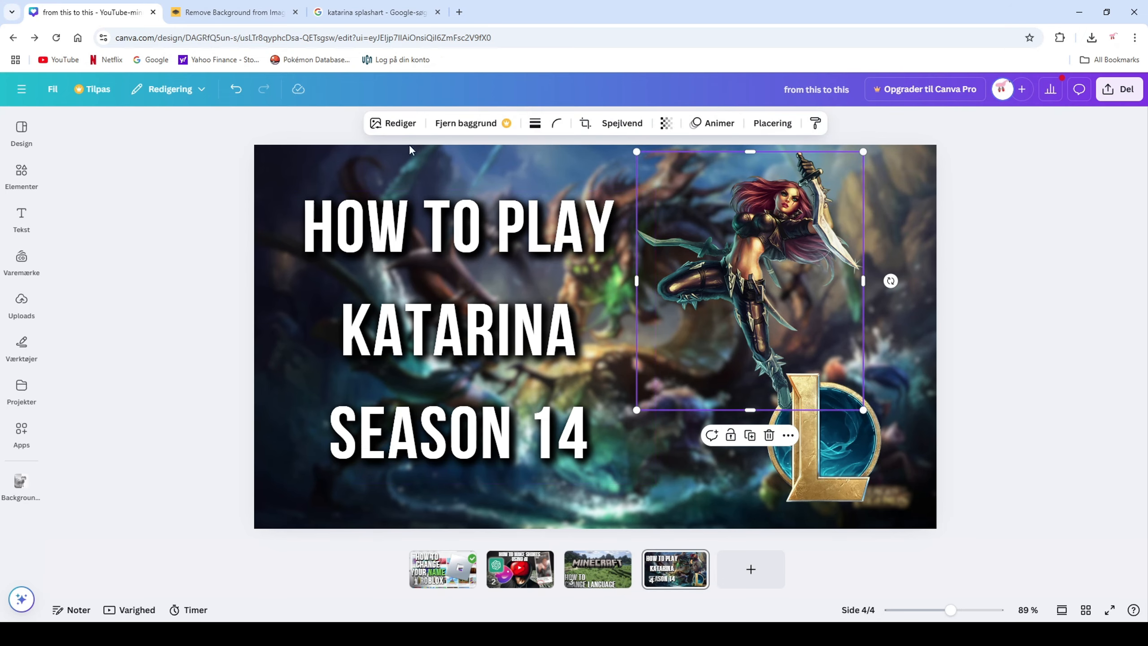
{"action": "left_click", "coordinate": [383, 122]}
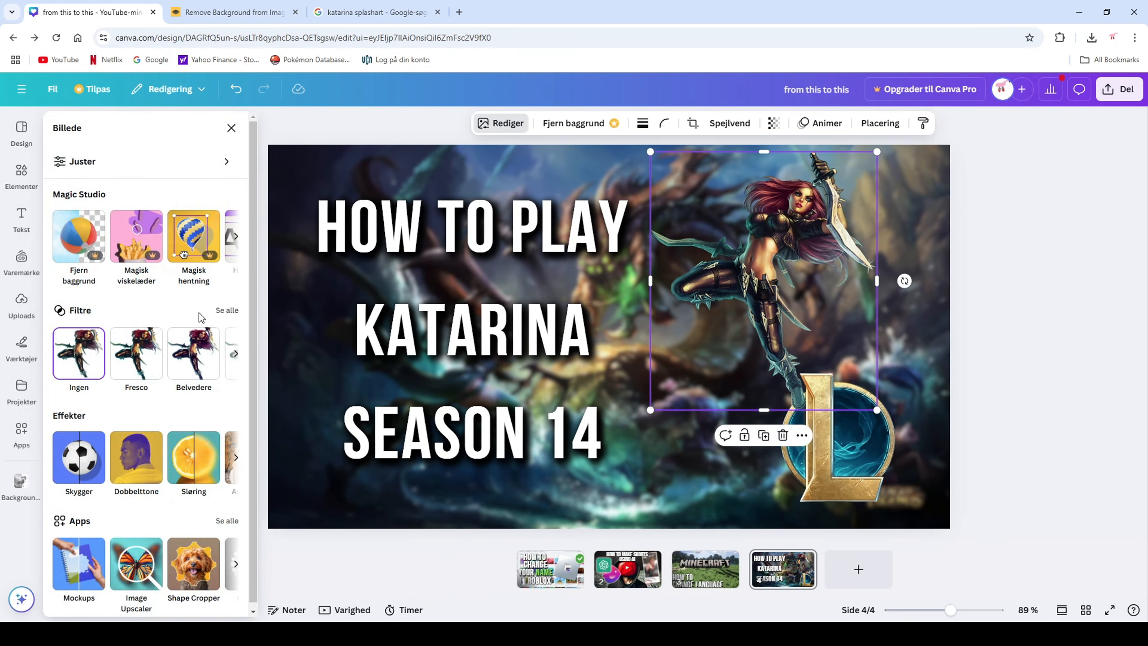
{"action": "left_click", "coordinate": [74, 461]}
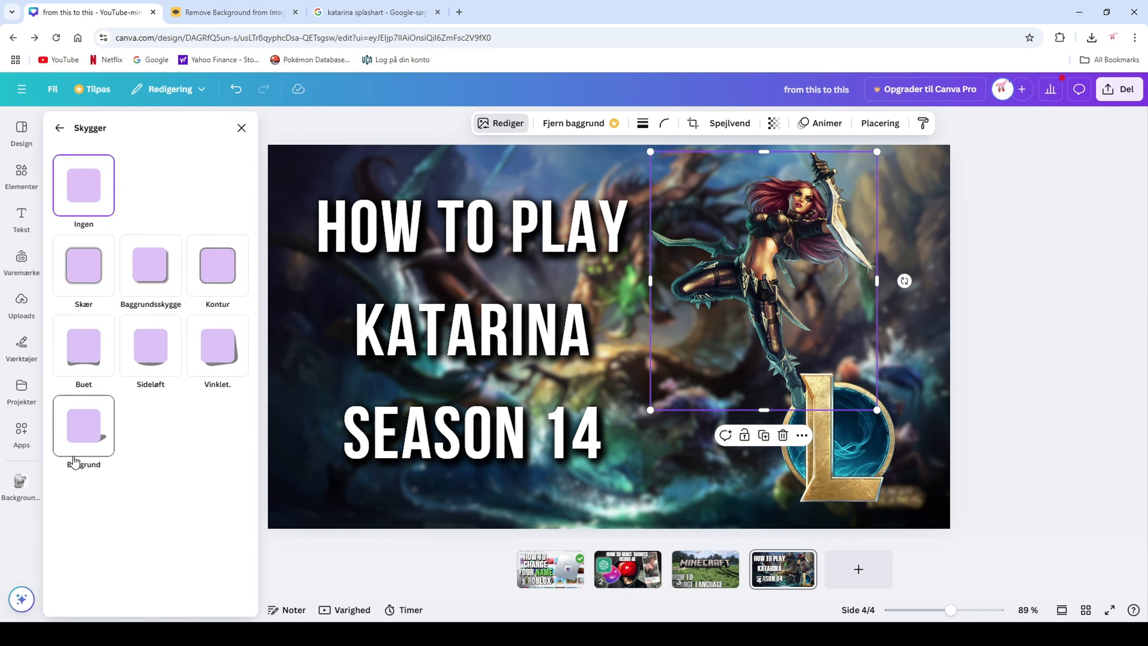
{"action": "left_click", "coordinate": [157, 283]}
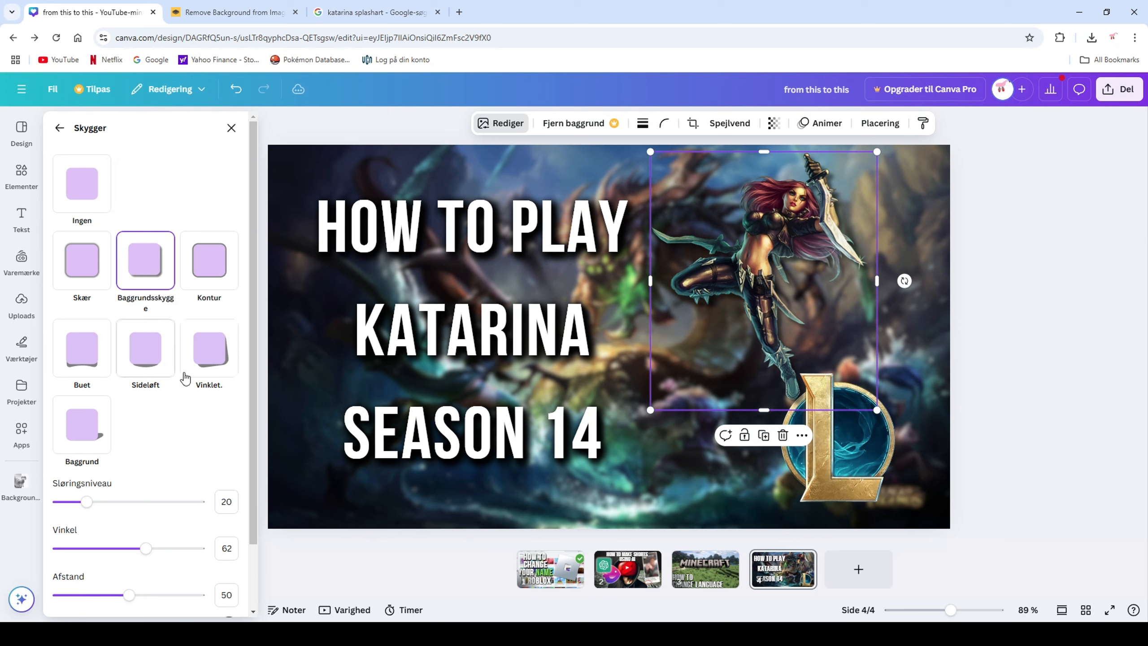
{"action": "scroll", "coordinate": [193, 400], "scroll_direction": "down", "scroll_amount": 2}
{"action": "left_click", "coordinate": [229, 567]}
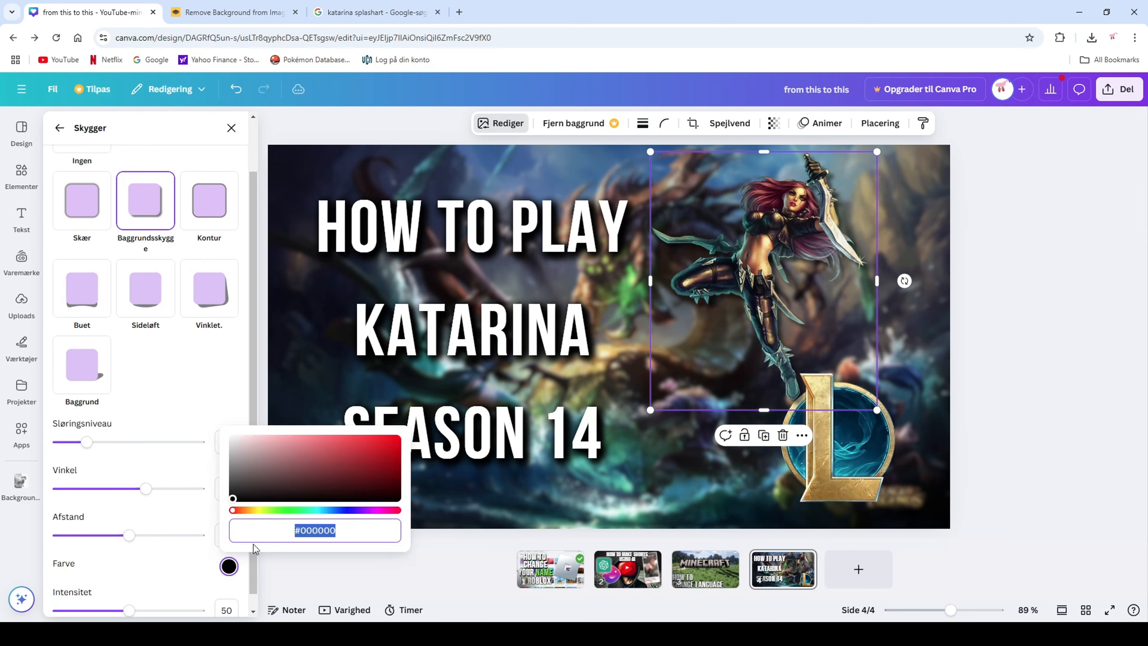
{"action": "left_click_drag", "start_coordinate": [252, 483], "coordinate": [233, 439]}
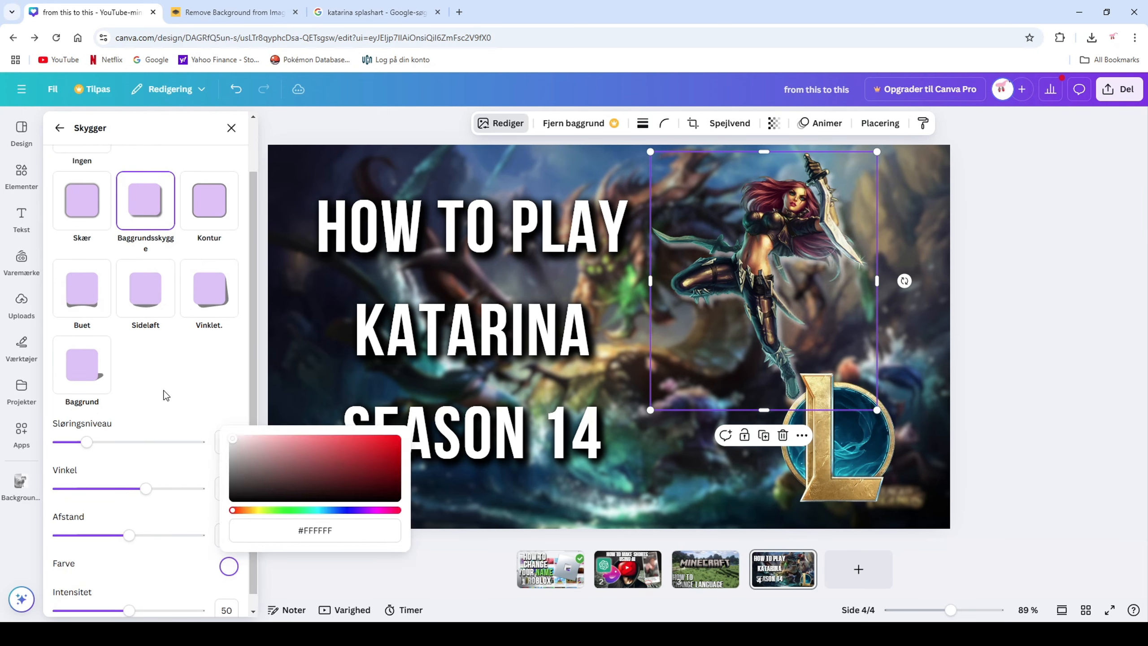
{"action": "left_click", "coordinate": [1031, 318]}
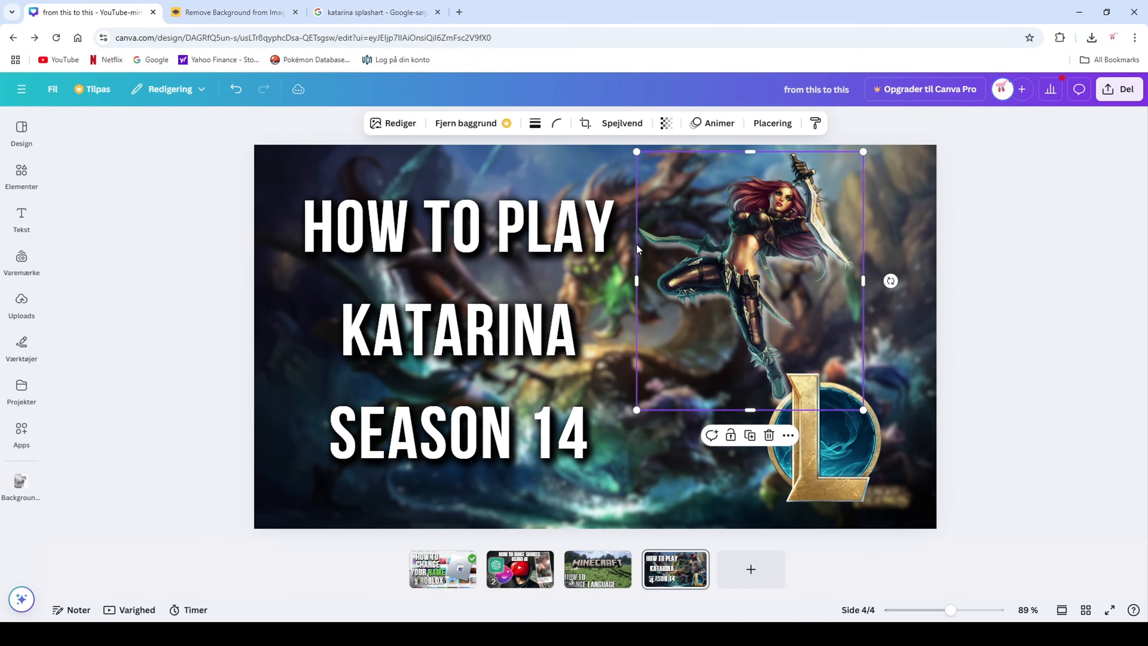
- Set the blur level (Sløringsniveau) of the Katarina cutout's drop shadow to 29
{"action": "left_click", "coordinate": [405, 127]}
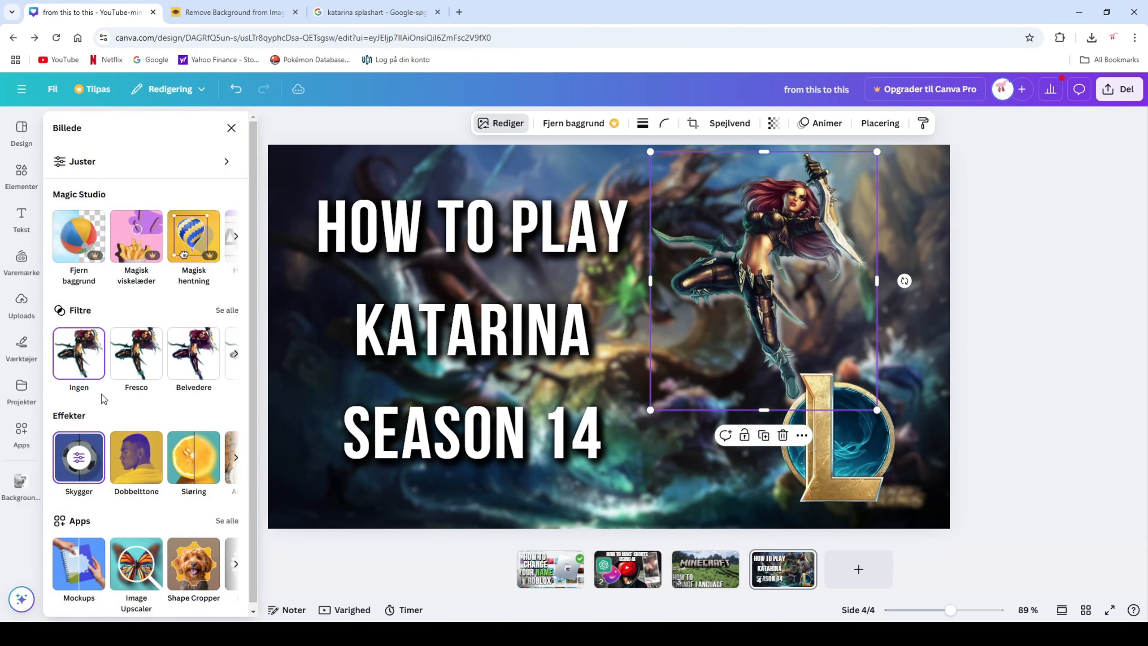
{"action": "left_click", "coordinate": [87, 463]}
{"action": "mouse_move", "coordinate": [93, 501]}
{"action": "left_mouse_down"}
{"action": "mouse_move", "coordinate": [171, 500]}
{"action": "mouse_move", "coordinate": [227, 476]}
{"action": "mouse_move", "coordinate": [175, 502]}
{"action": "mouse_move", "coordinate": [100, 503]}
{"action": "left_mouse_up"}
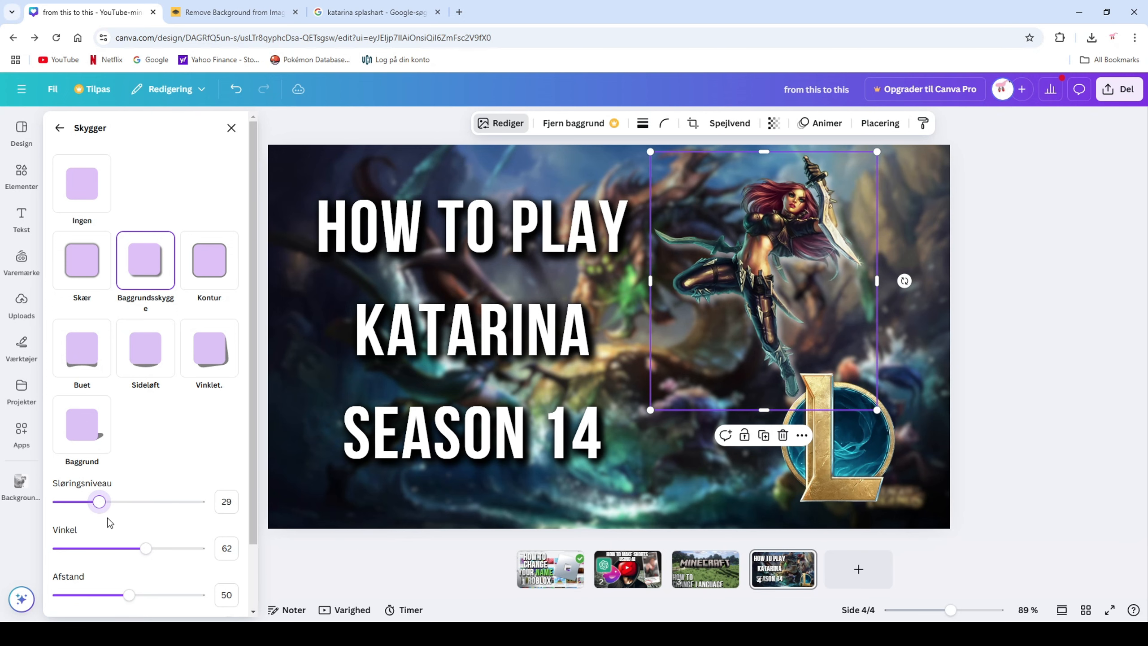
{"action": "left_click", "coordinate": [838, 276]}
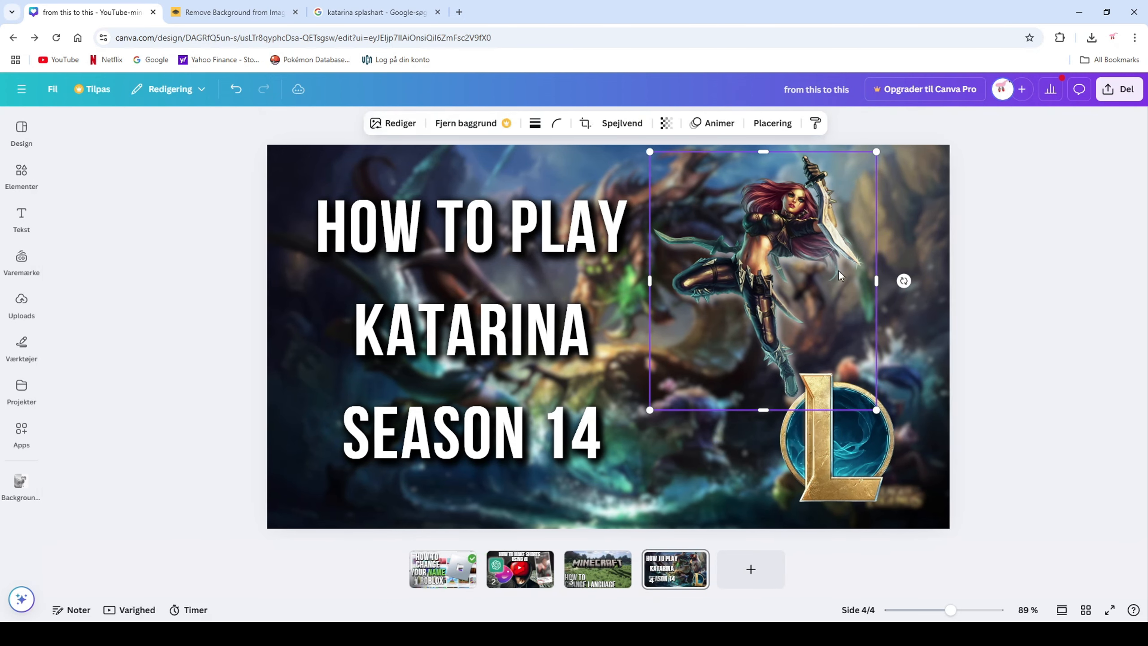
- Enlarge the Katarina cutout slightly and move it down so its foot overlaps the L logo
{"action": "left_click_drag", "start_coordinate": [637, 411], "coordinate": [623, 435]}
{"action": "left_click_drag", "start_coordinate": [720, 339], "coordinate": [715, 347]}
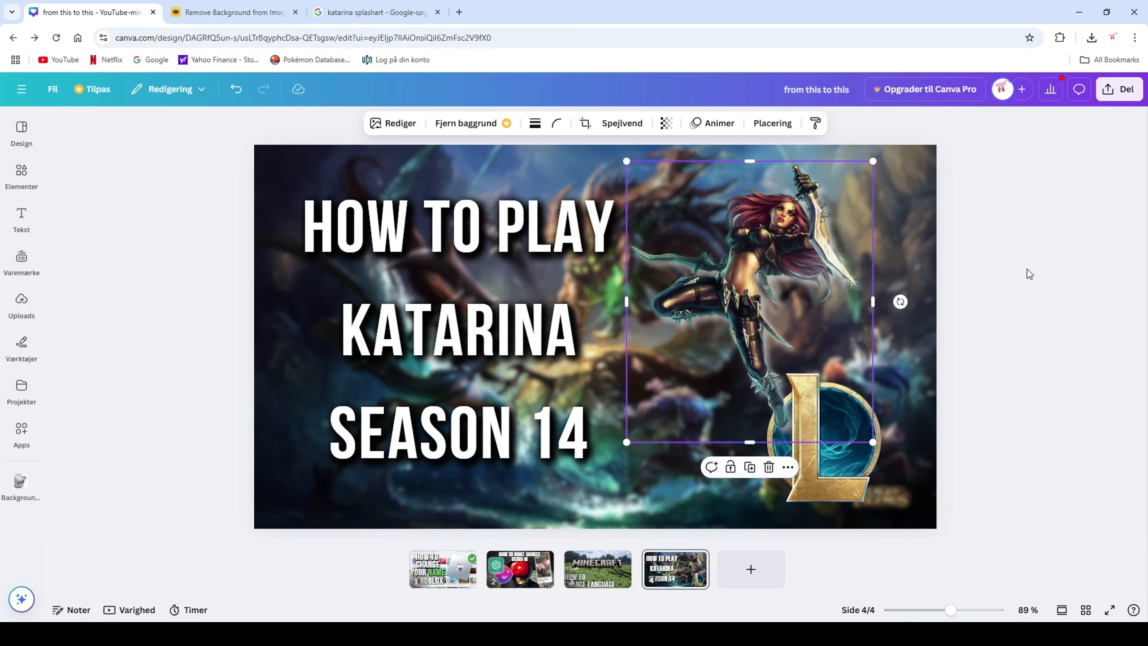
{"action": "left_click", "coordinate": [1029, 273]}
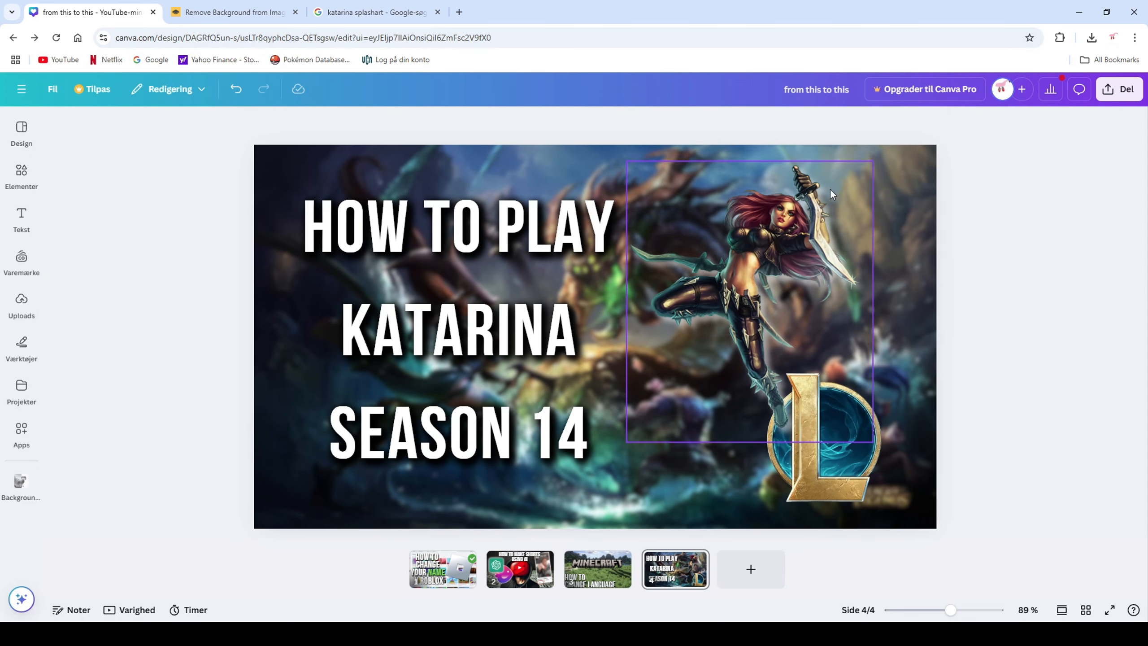
- Duplicate the Katarina cutout twice and stack the copies exactly over the original to strengthen its white glow
{"action": "left_click", "coordinate": [809, 222]}
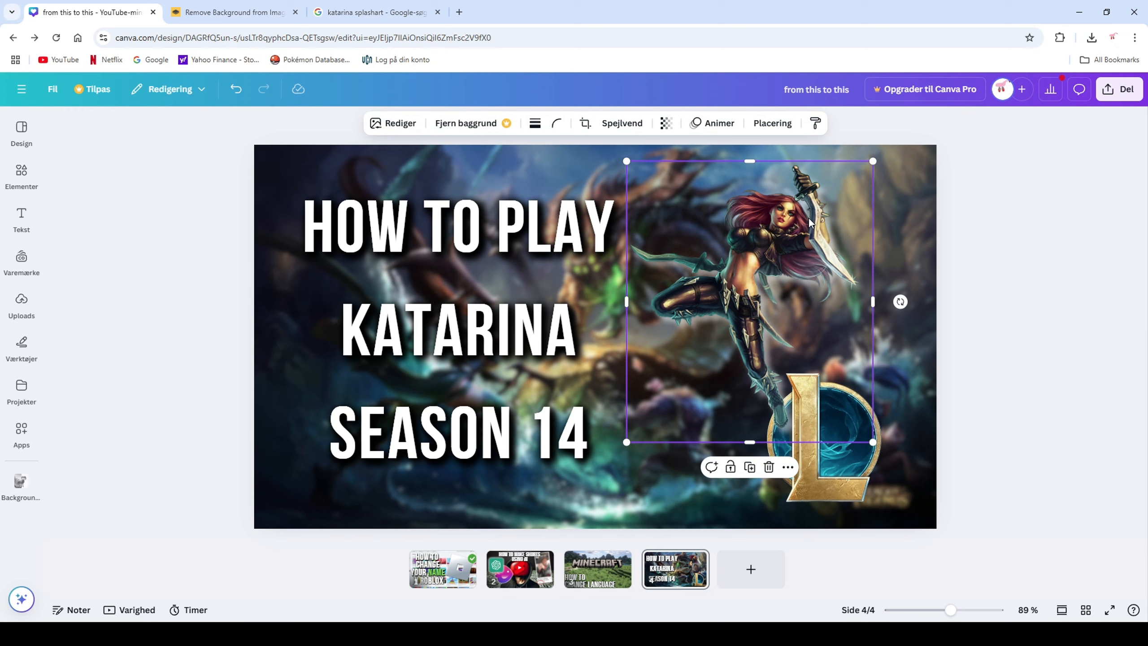
{"action": "key", "text": "ctrl+d"}
{"action": "left_click_drag", "start_coordinate": [793, 258], "coordinate": [784, 249]}
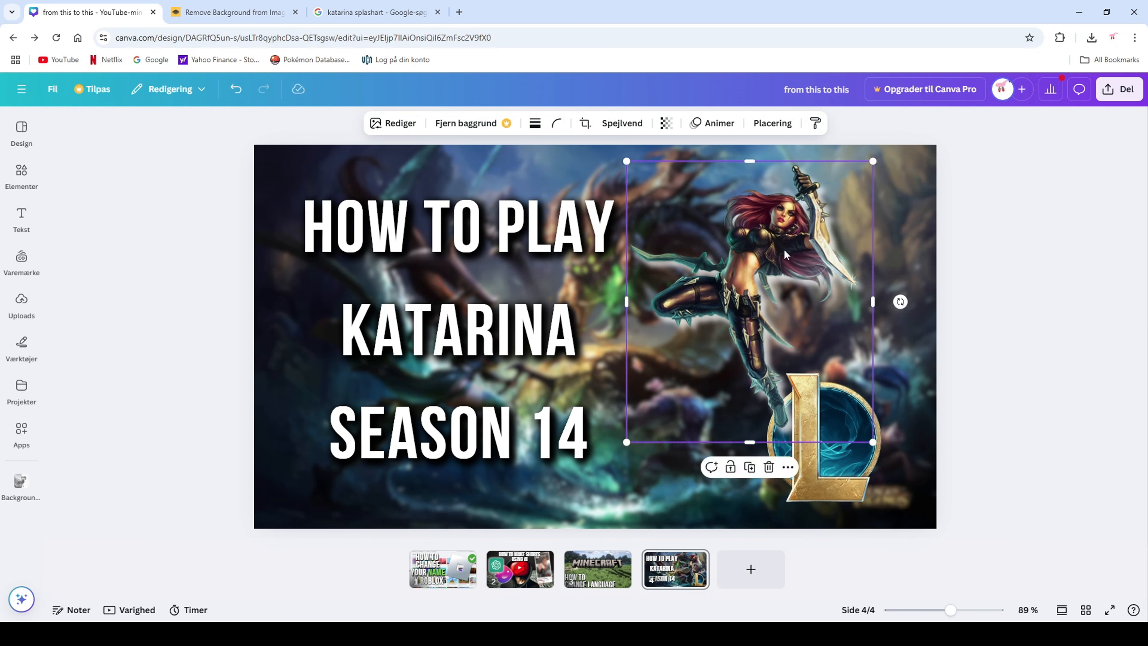
{"action": "key", "text": "ctrl+d"}
{"action": "left_click_drag", "start_coordinate": [783, 320], "coordinate": [774, 313]}
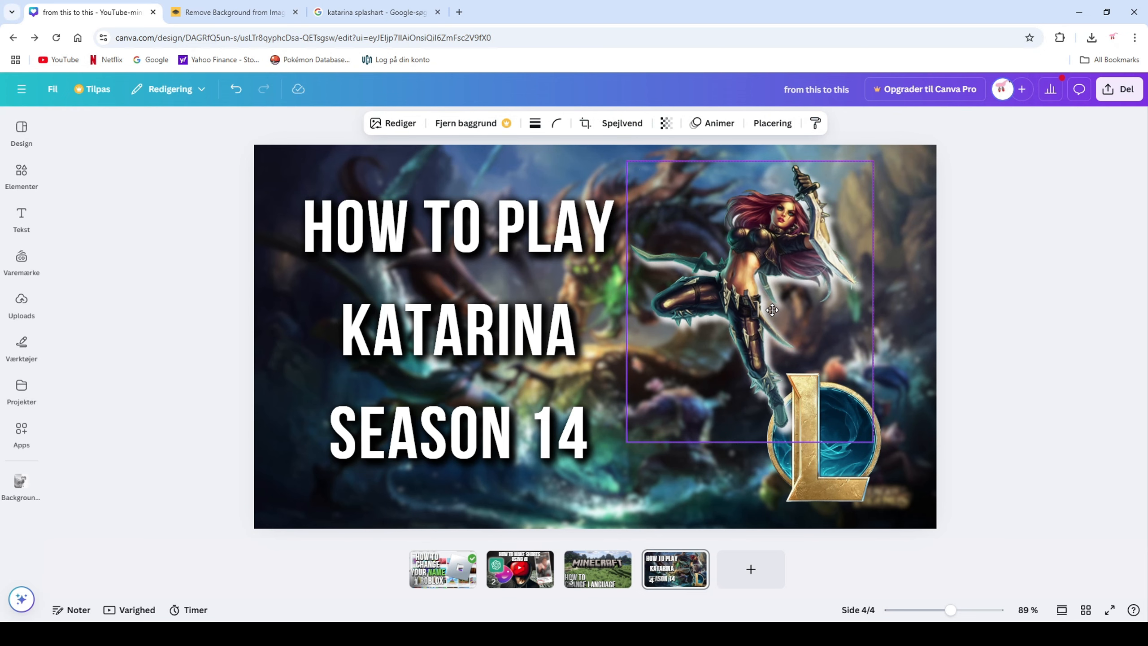
{"action": "left_click", "coordinate": [1029, 283]}
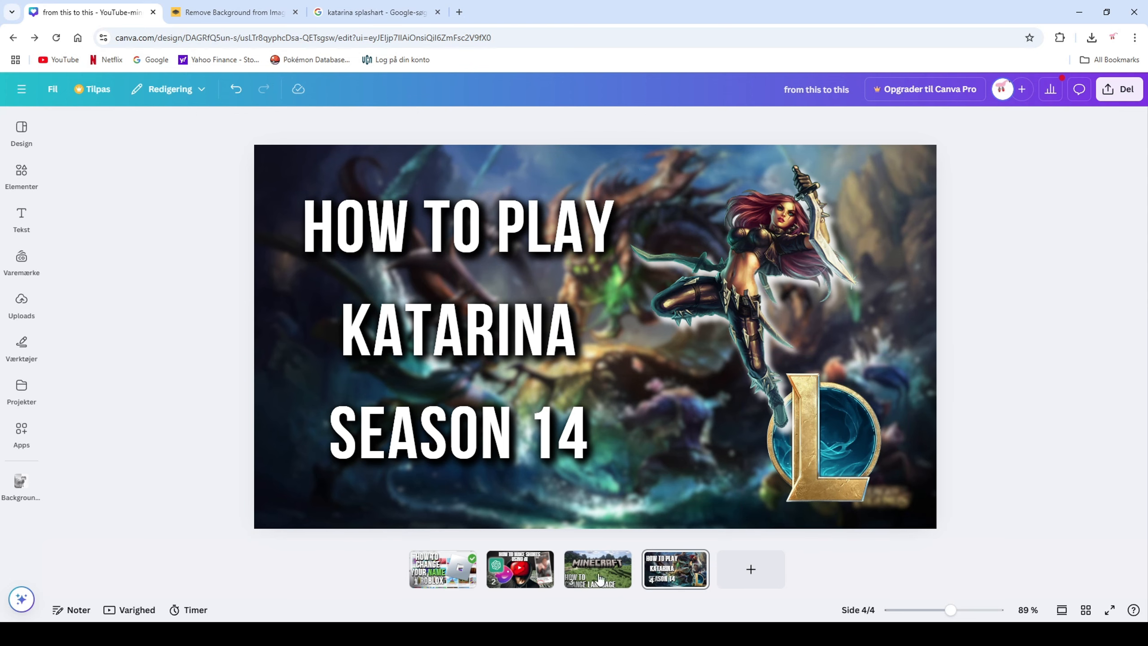
- Add a blank fifth page to the design and return to the "How to make shorts using AI" thumbnail
{"action": "left_click", "coordinate": [520, 569]}
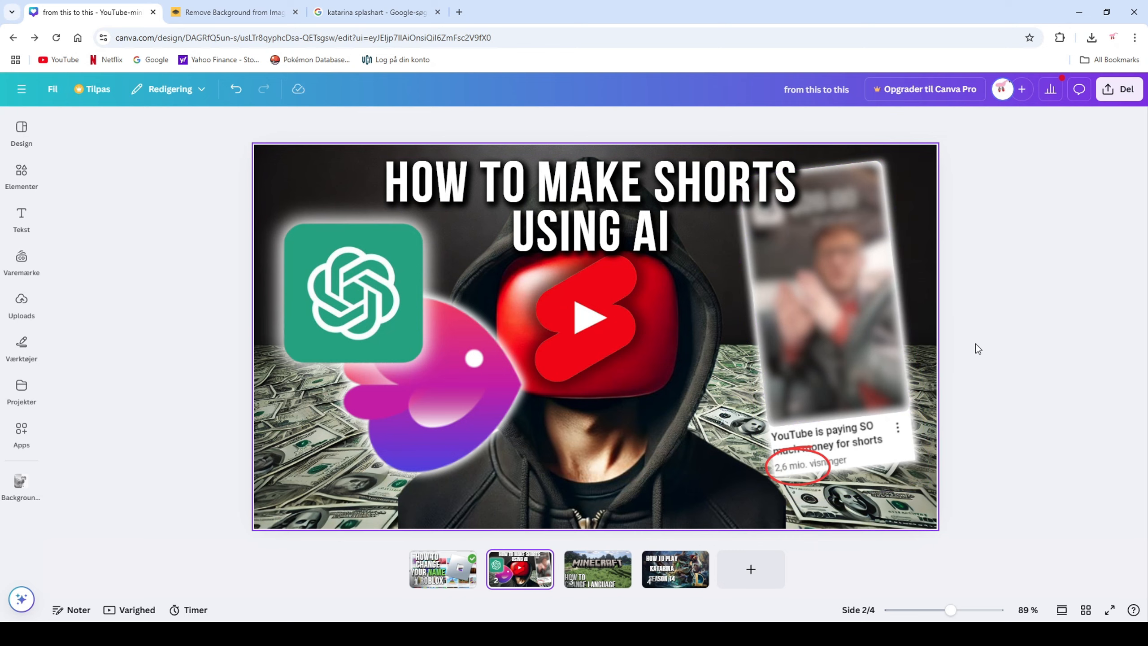
{"action": "key", "text": "ctrl+Return"}
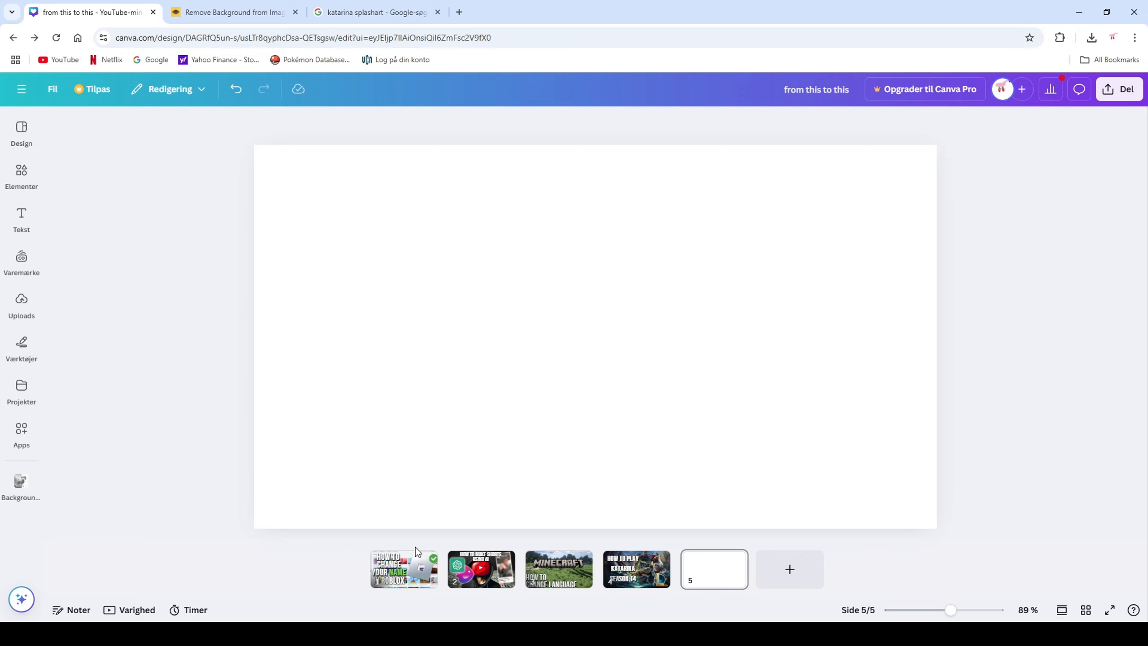
{"action": "left_click", "coordinate": [476, 568]}
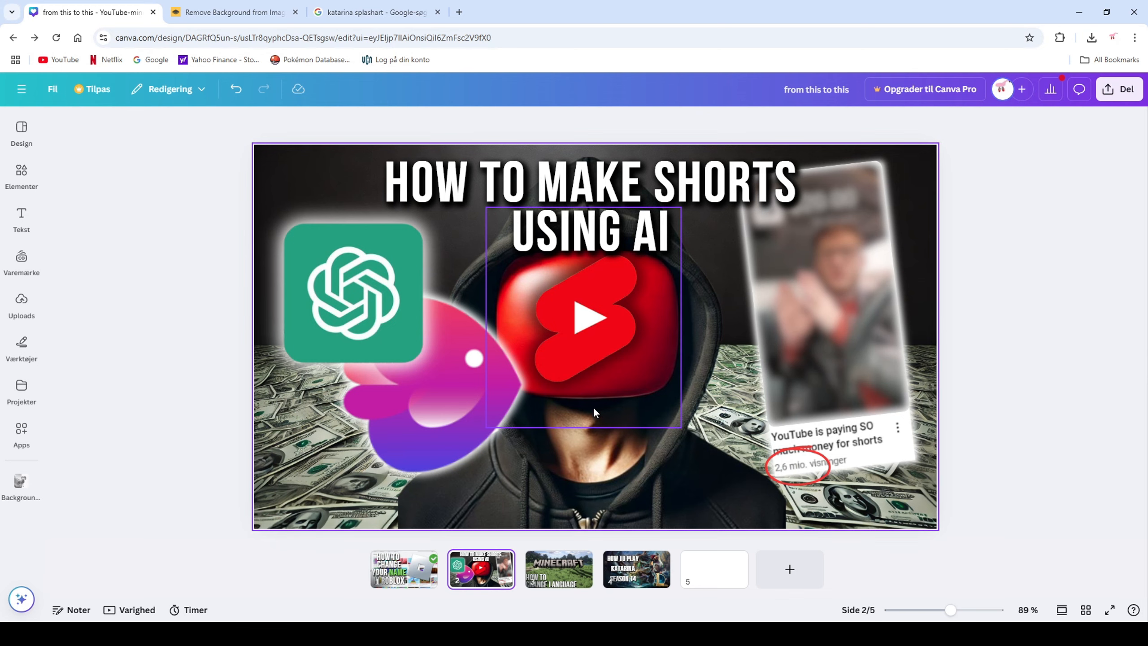
{"action": "left_click", "coordinate": [114, 413]}
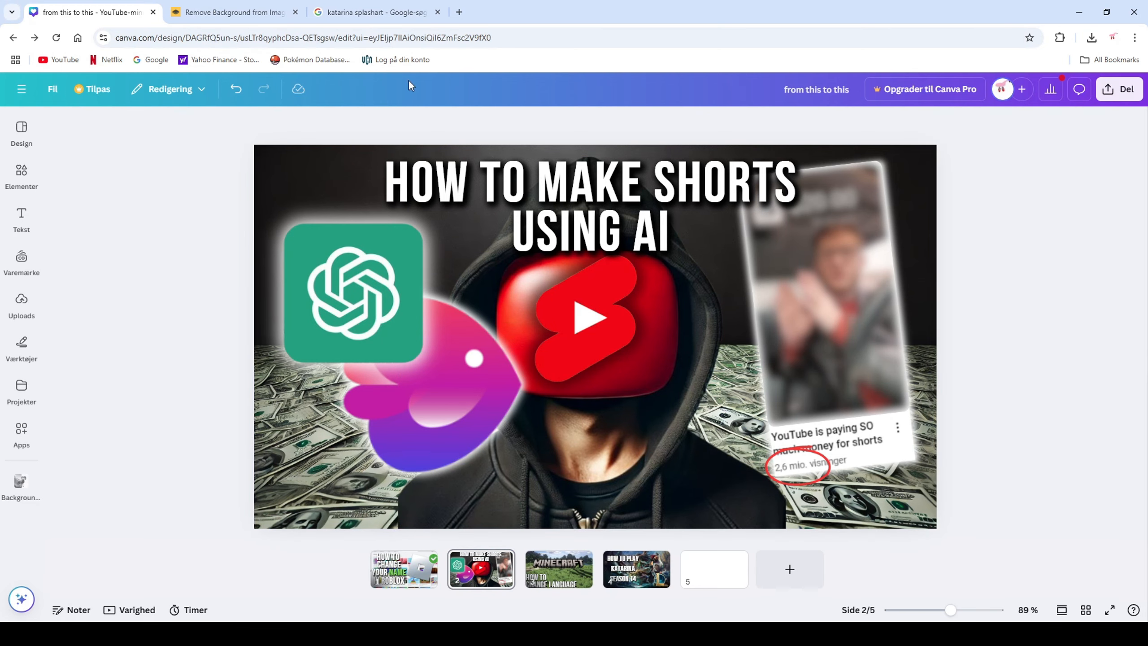
- Open ChatGPT in a new browser tab
{"action": "left_click", "coordinate": [461, 14]}
{"action": "type", "text": "cha"}
{"action": "key", "text": "Return"}
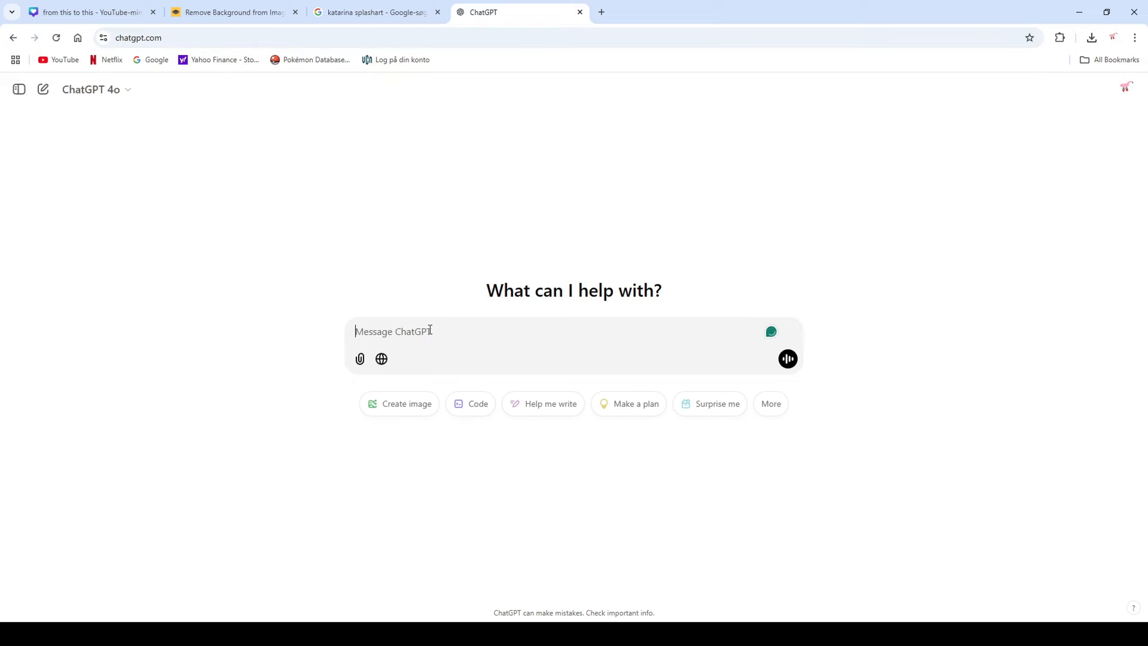
- Send ChatGPT the prompt "Give me a picture of a mountain landscape, with the width of a youtube thumbnail"
{"action": "type", "text": "Give me a picture of"}
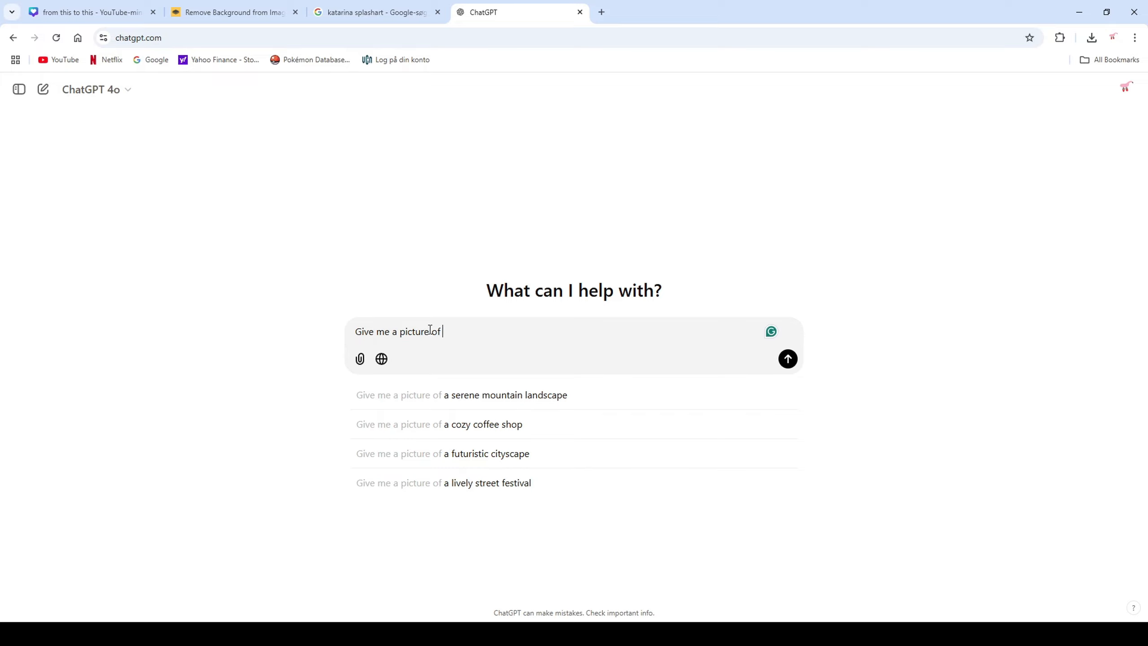
{"action": "type", "text": "a mountain alndsca"}
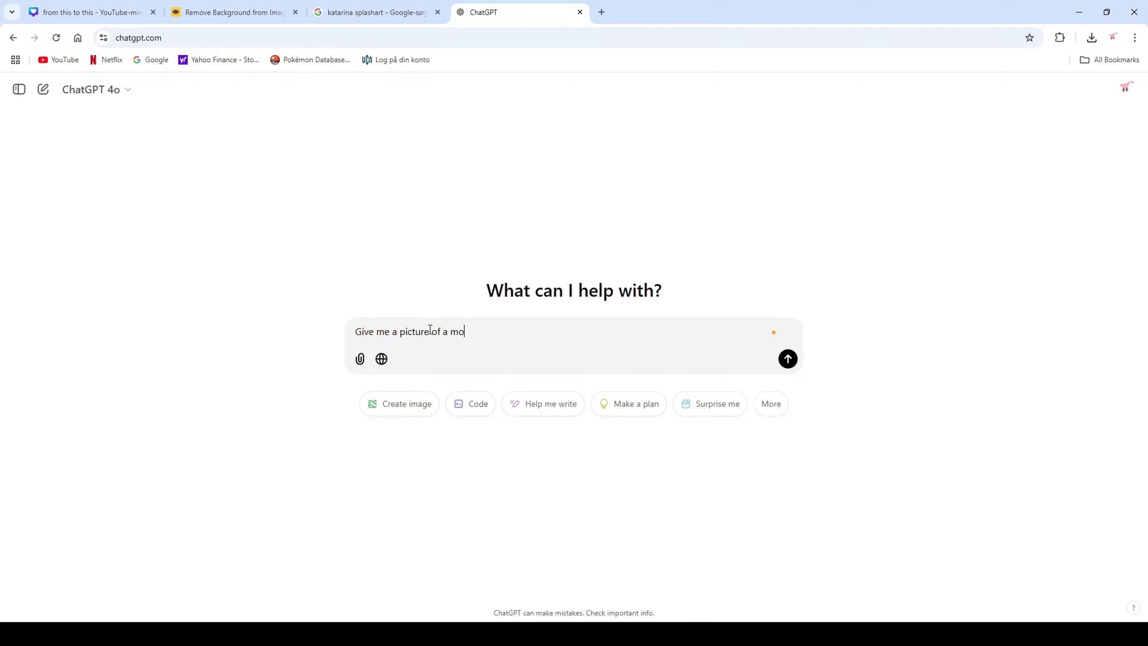
{"action": "key", "text": "ctrl+BackSpace"}
{"action": "type", "text": "landscape, with the wids"}
{"action": "type", "text": "of a "}
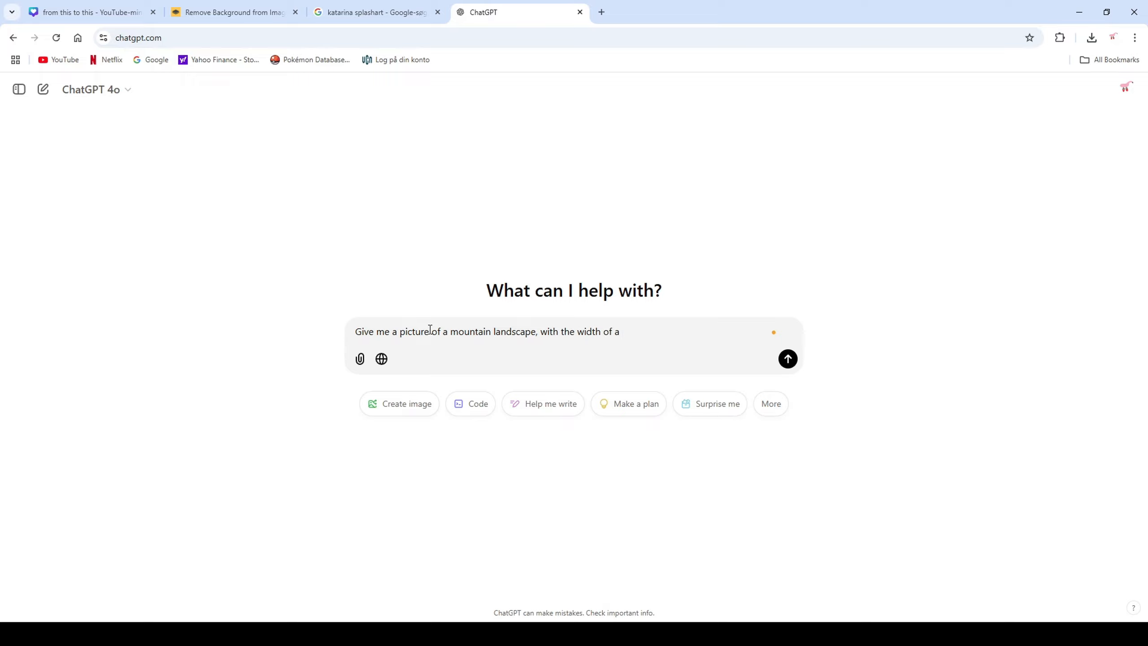
{"action": "type", "text": "youtube thumbnail"}
{"action": "key", "text": "Return"}
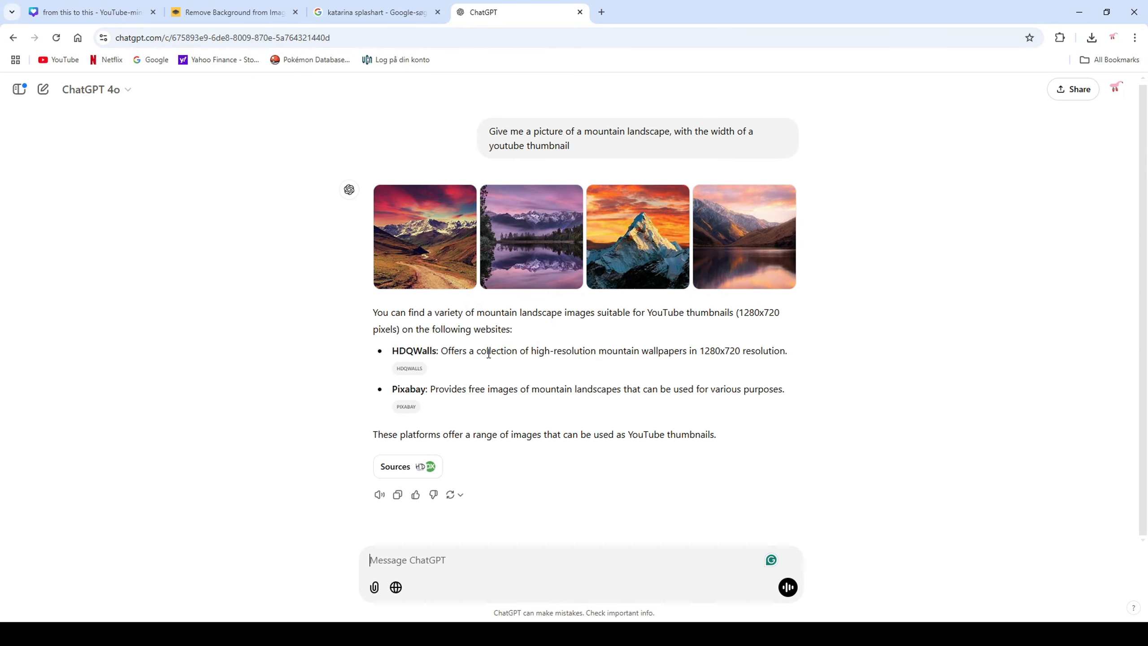
- View the fourth mountain picture in the reply at full size and close it
{"action": "left_click", "coordinate": [721, 260]}
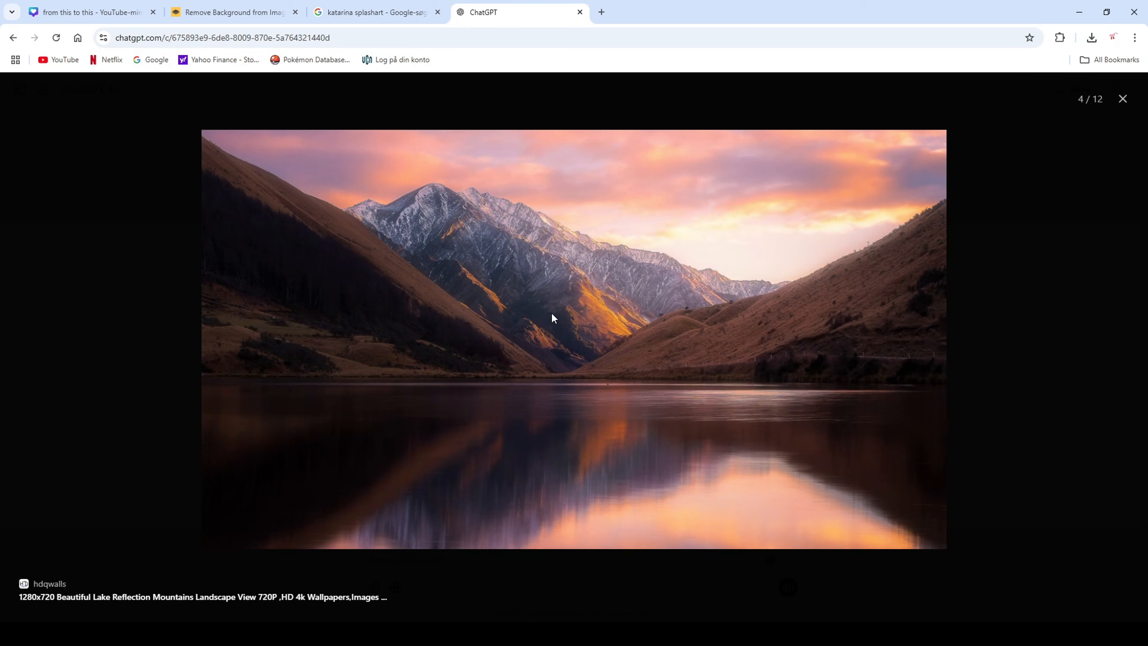
{"action": "left_click", "coordinate": [1125, 98]}
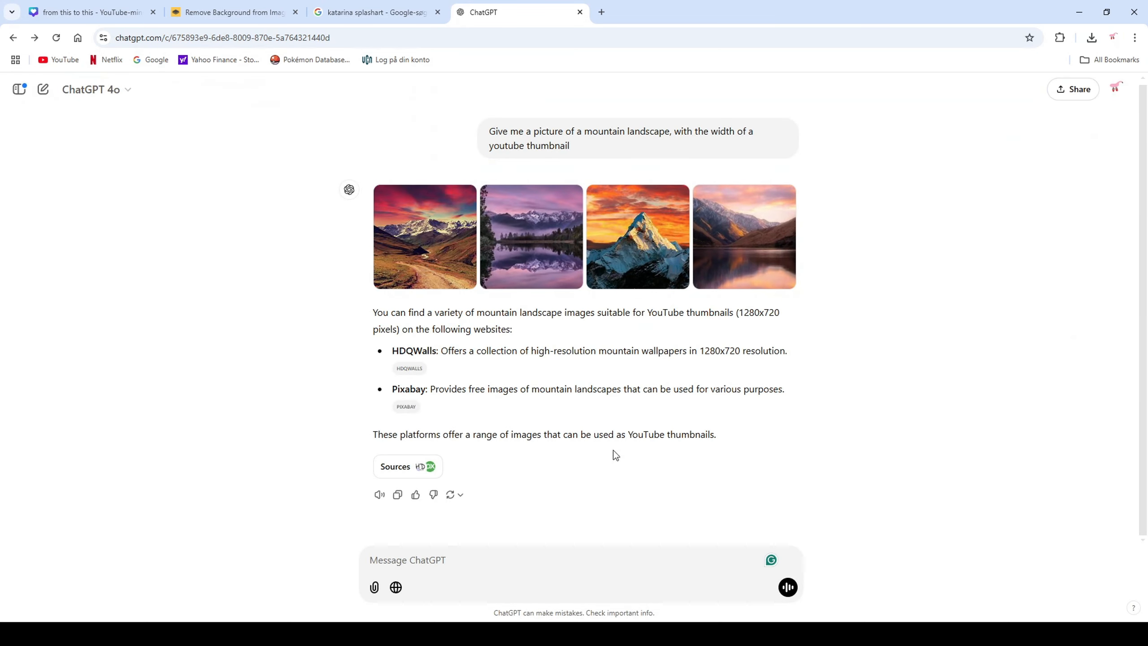
{"action": "type", "text": "Create o"}
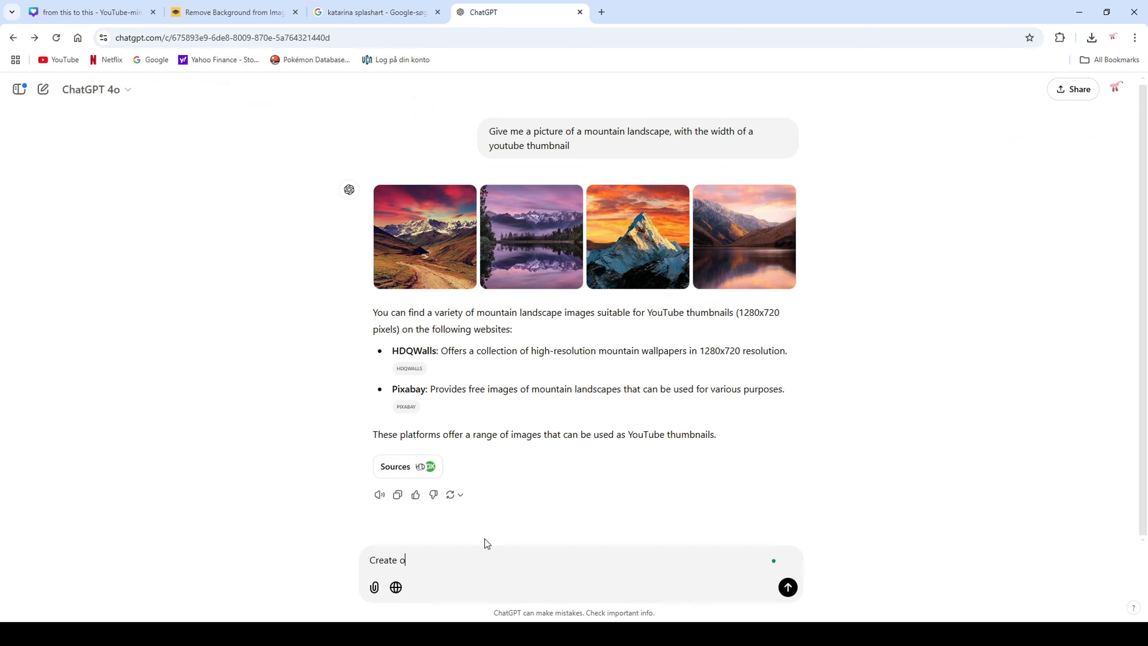
{"action": "type", "text": "ne dont t"}
{"action": "key", "text": "ctrl+BackSpace"}
{"action": "key", "text": "ctrl+BackSpace"}
{"action": "key", "text": "ctrl+BackSpace"}
{"action": "key", "text": "ctrl+BackSpace"}
- Edit the sent prompt to begin with "Make me" instead of "Give me" and resubmit it
{"action": "scroll", "coordinate": [390, 328], "scroll_direction": "up", "scroll_amount": 1}
{"action": "left_click", "coordinate": [463, 134]}
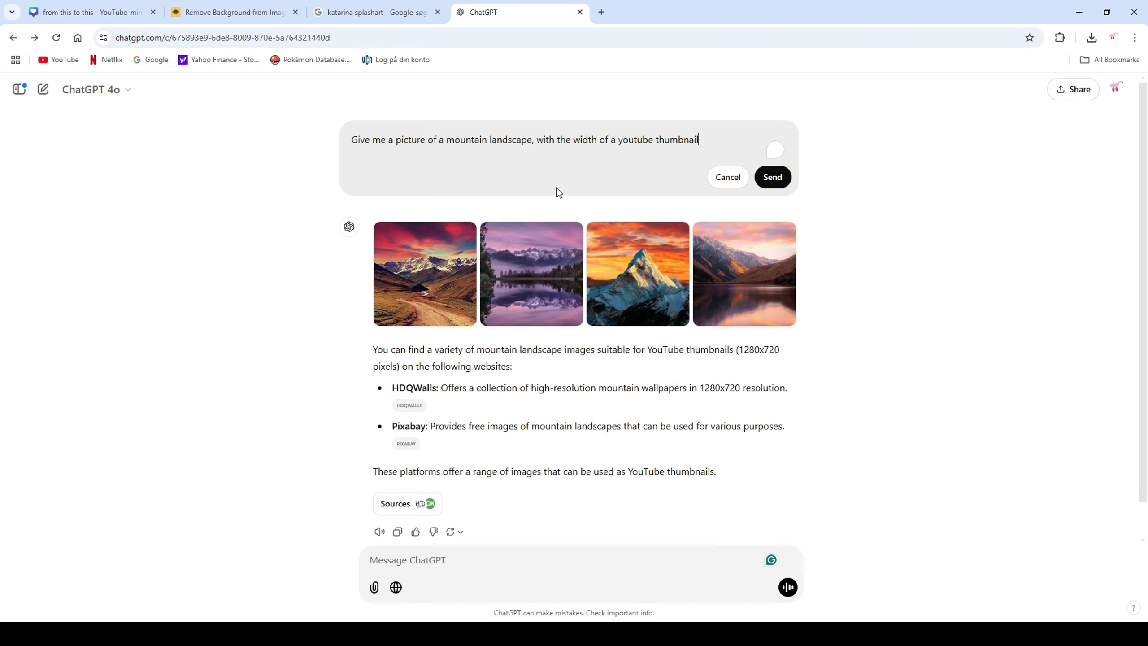
{"action": "scroll", "coordinate": [684, 161], "scroll_direction": "up", "scroll_amount": 1}
{"action": "double_click", "coordinate": [362, 137]}
{"action": "type", "text": "Mak"}
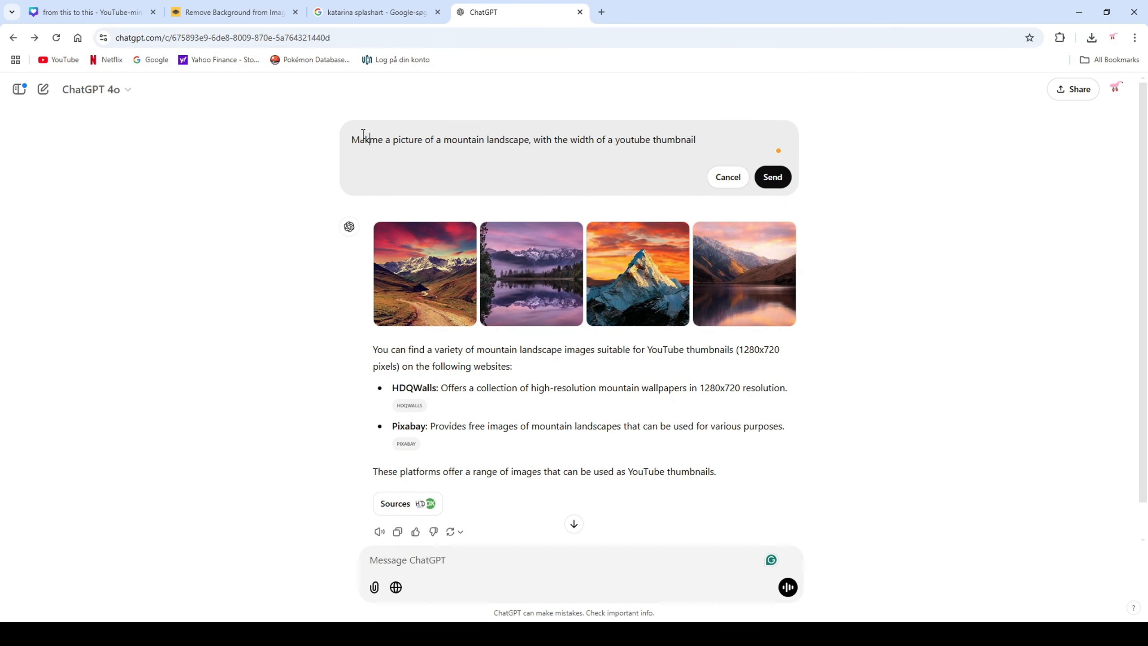
{"action": "type", "text": "e"}
{"action": "key", "text": "Return"}
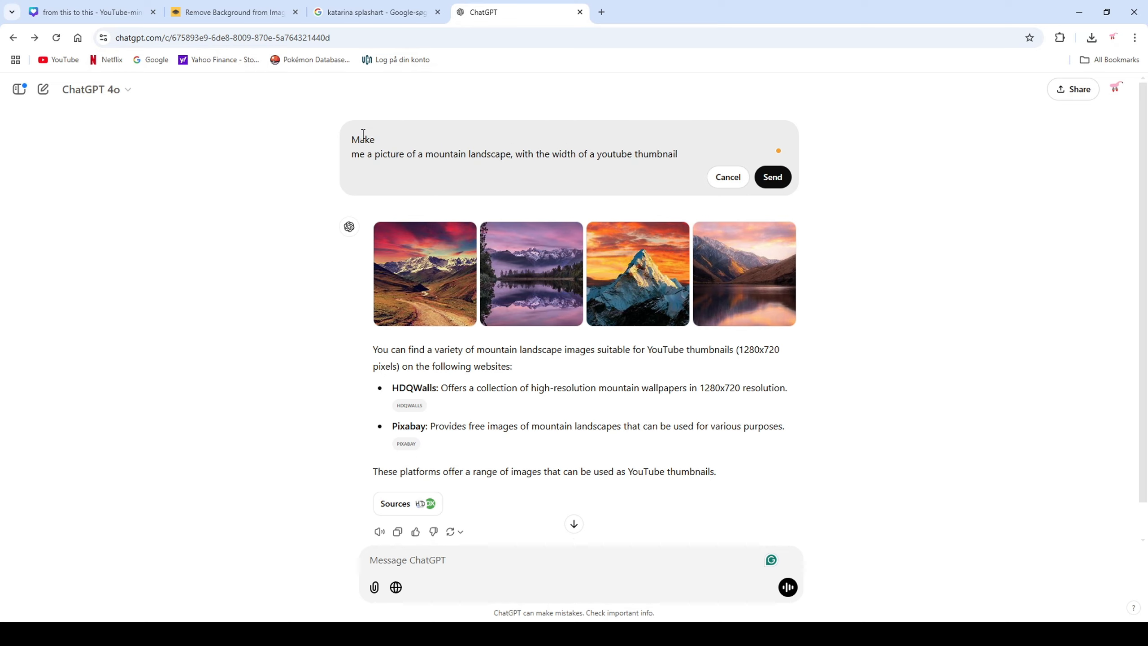
{"action": "key", "text": "BackSpace"}
{"action": "left_click", "coordinate": [765, 180]}
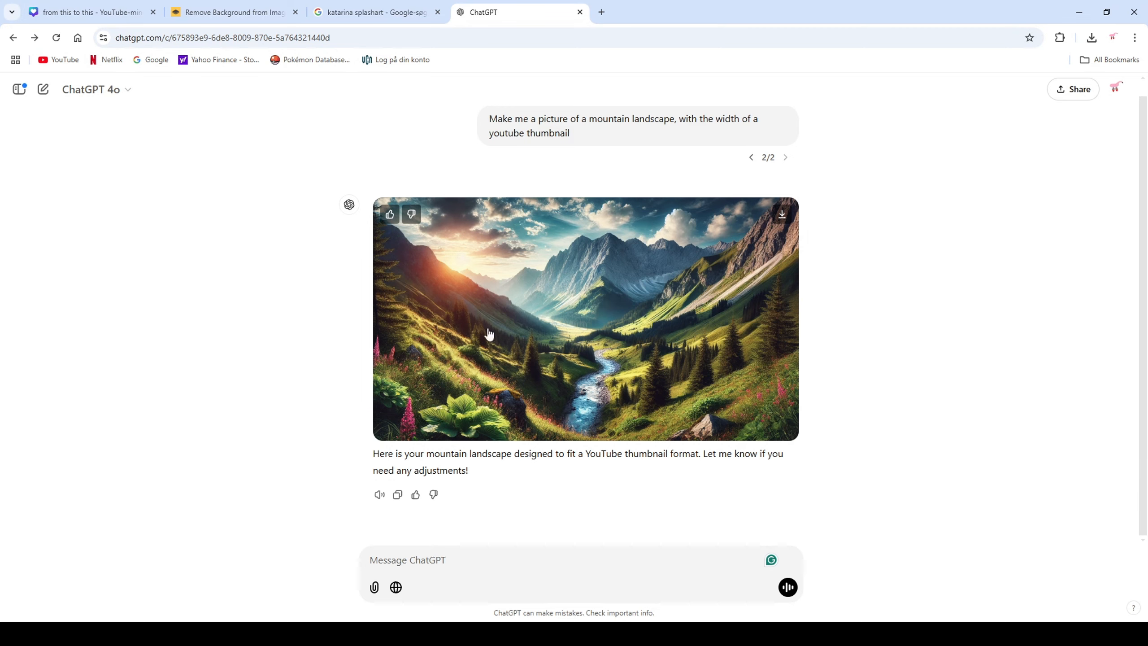
- Copy the generated mountain landscape, switch to the Canva design and paste it onto blank page 5
{"action": "left_click", "coordinate": [97, 15]}
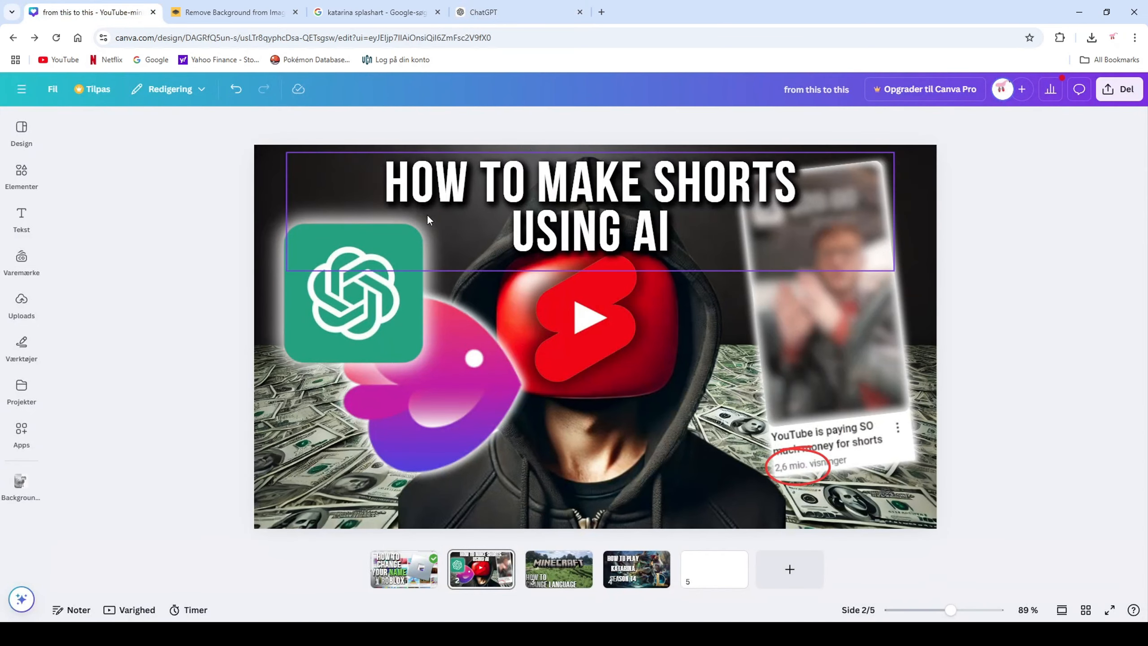
{"action": "left_click", "coordinate": [707, 560]}
{"action": "key", "text": "ctrl+v"}
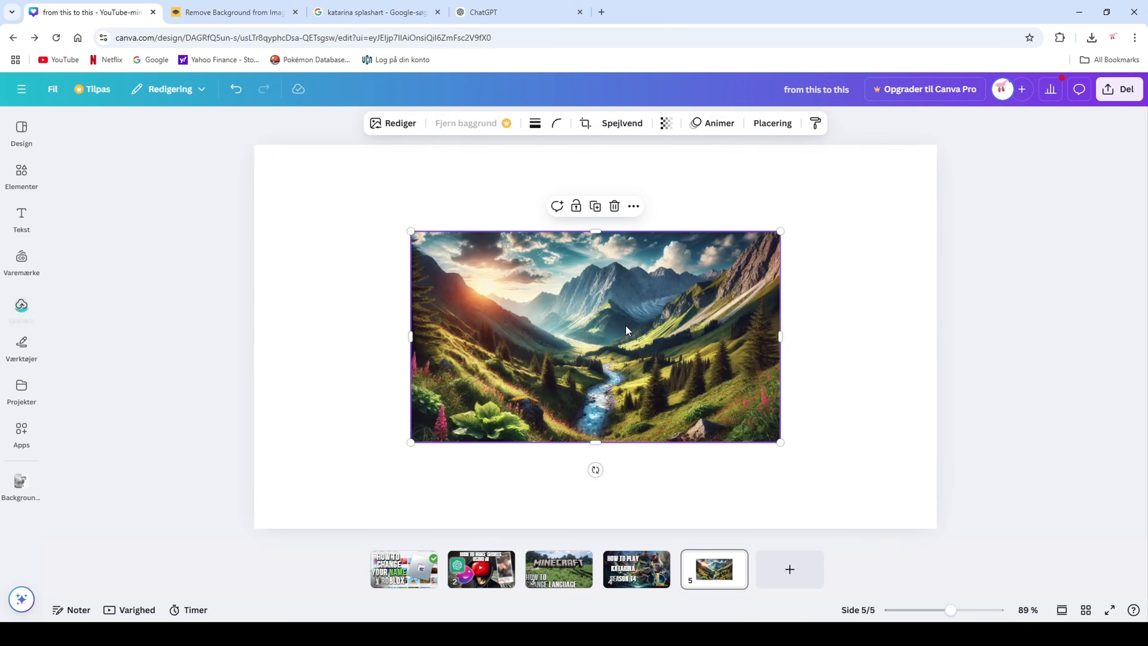
- Set the pasted mountain landscape as the background of page 5 (Angiv billede som baggrund)
{"action": "left_click", "coordinate": [162, 362]}
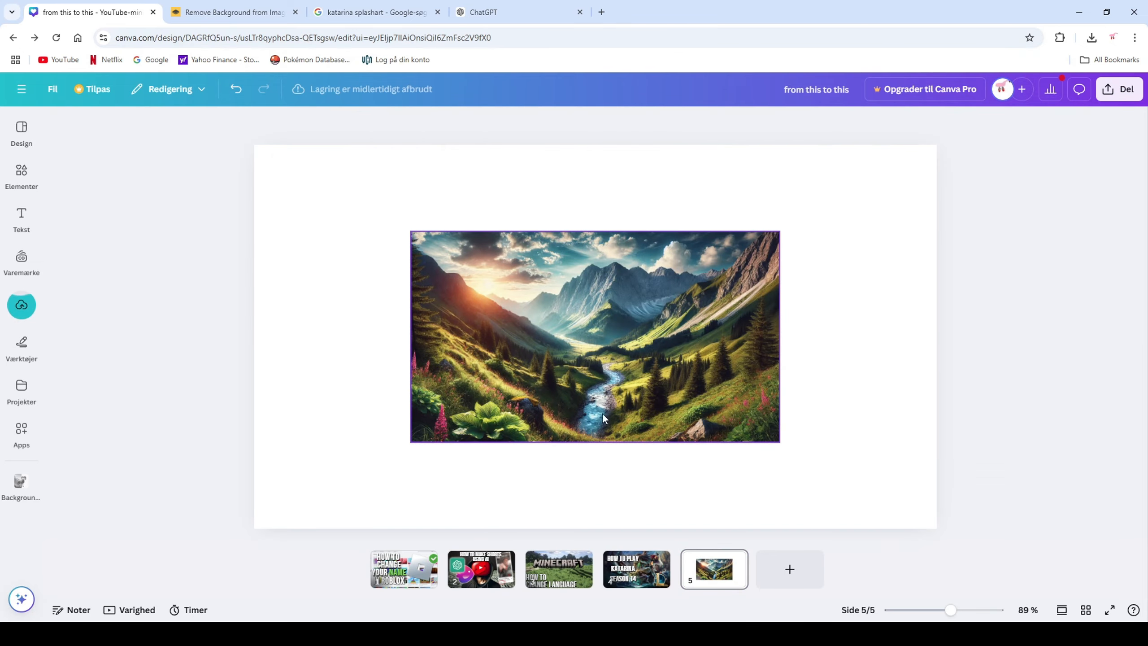
{"action": "right_click", "coordinate": [610, 337]}
{"action": "left_click", "coordinate": [290, 372]}
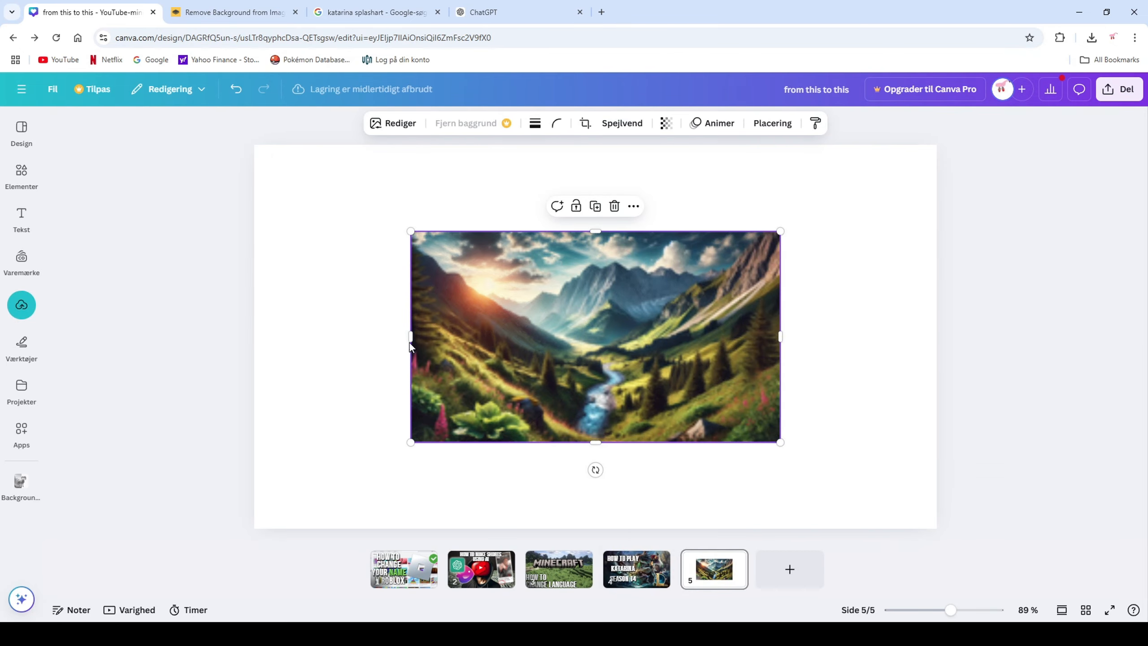
{"action": "left_click", "coordinate": [152, 351]}
{"action": "left_click", "coordinate": [454, 340]}
{"action": "right_click", "coordinate": [454, 340]}
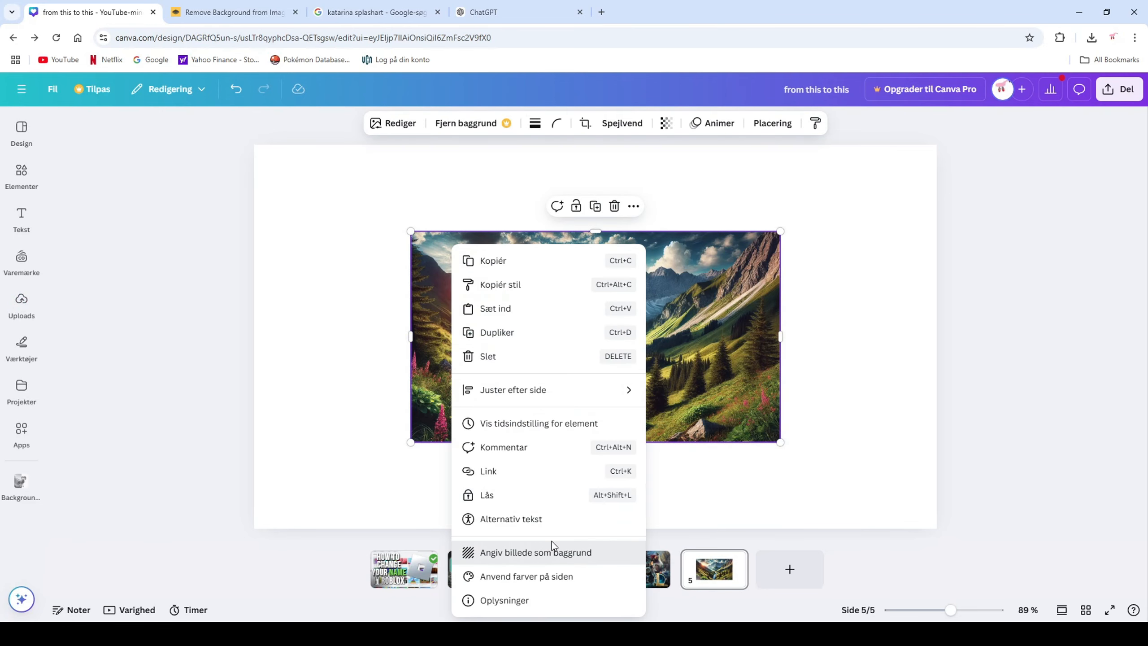
{"action": "left_click", "coordinate": [553, 551]}
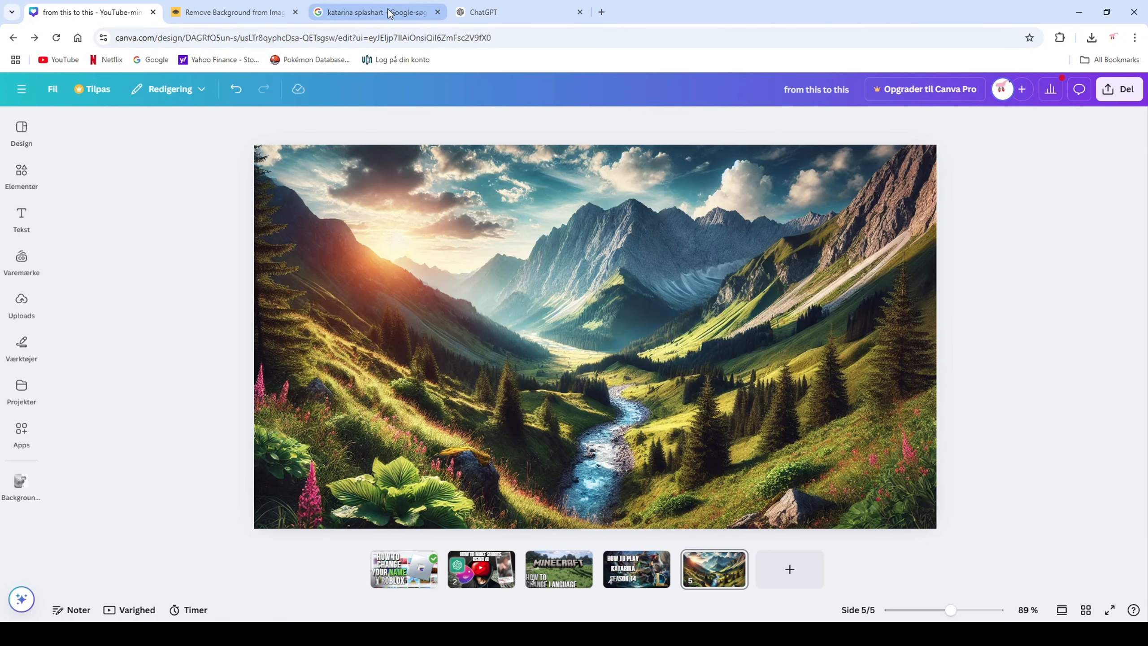
- Switch to ChatGPT and send the prompt "Give me a picture of a log cabin with a transparent background"
{"action": "left_click", "coordinate": [479, 12]}
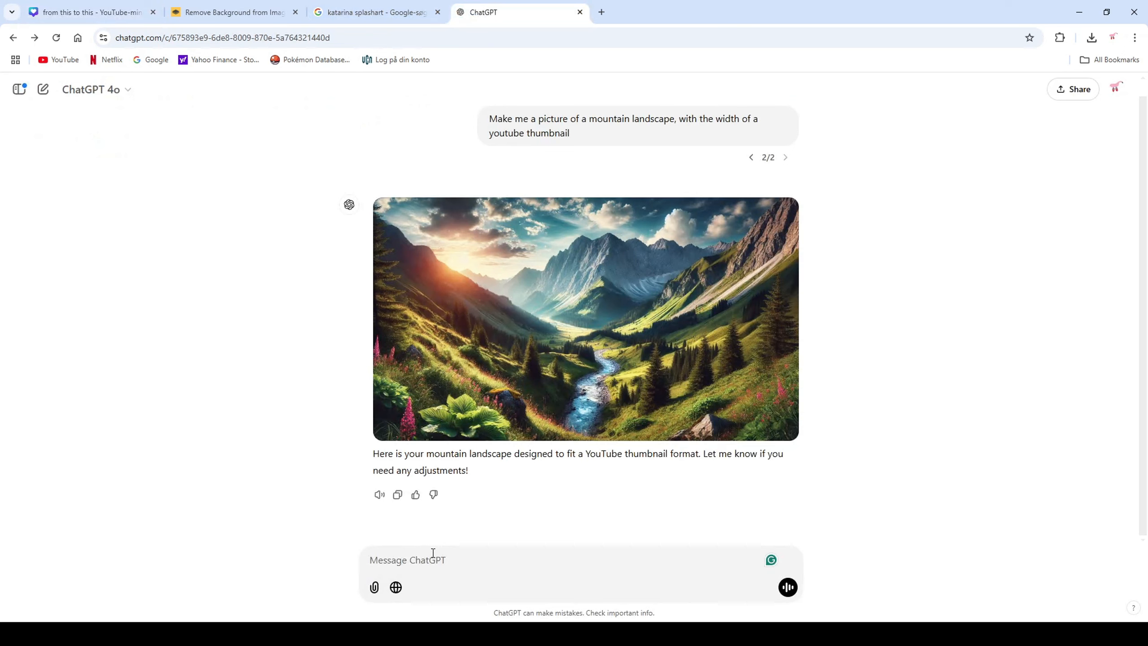
{"action": "type", "text": "Give me a picture of a log cabin with a transåp"}
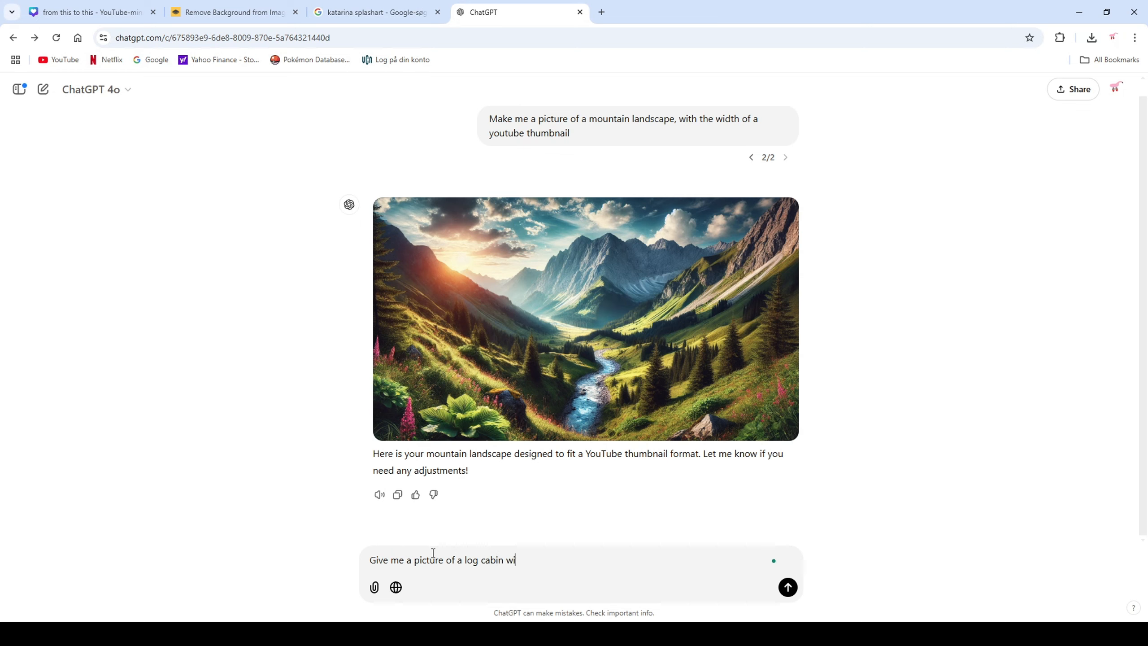
{"action": "key", "text": "BackSpace"}
{"action": "type", "text": "parent bacjg"}
{"action": "key", "text": "BackSpace"}
{"action": "key", "text": "BackSpace"}
{"action": "type", "text": "kground"}
{"action": "key", "text": "Return"}
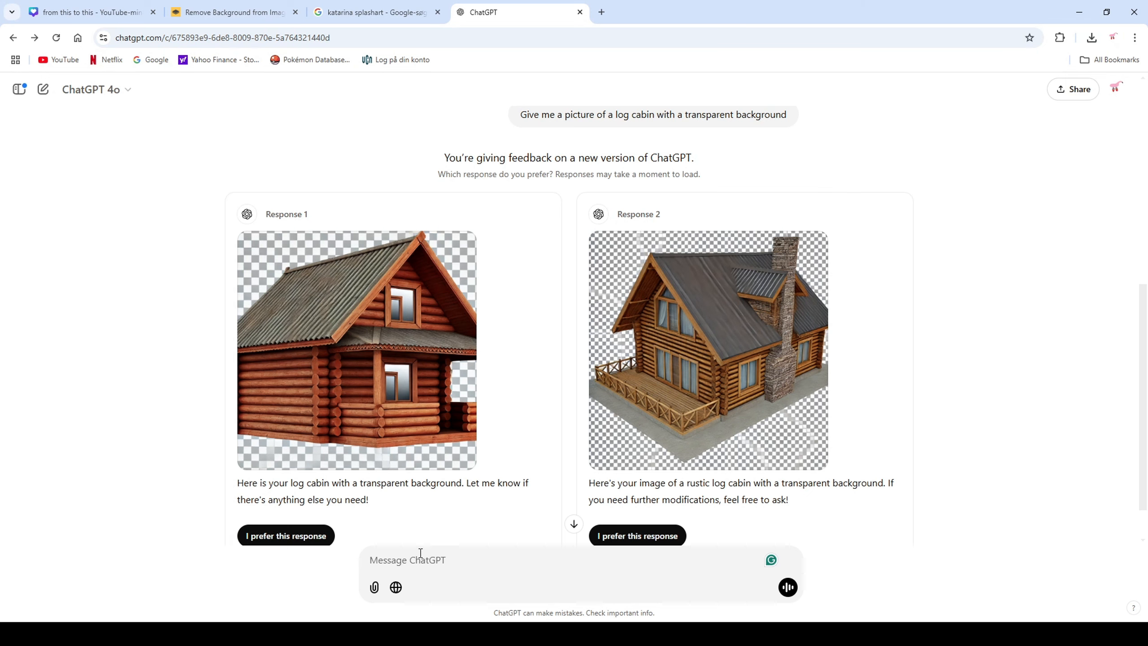
- Send the follow-up prompt "Make it more realistic" for the log cabin image
{"action": "type", "text": "Make it "}
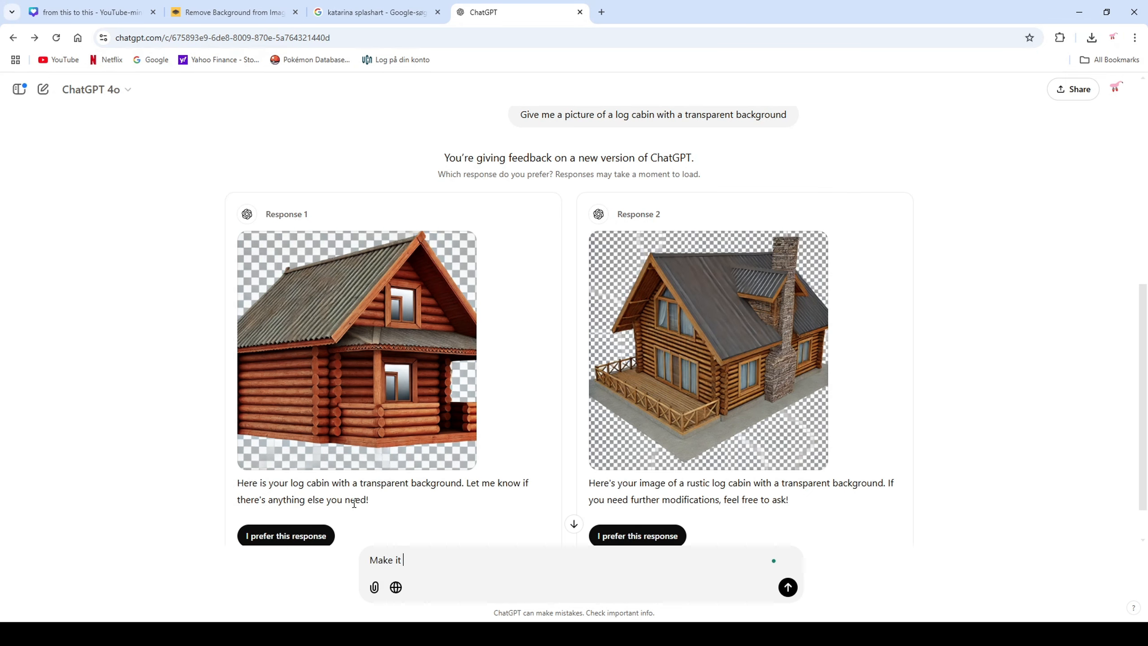
{"action": "type", "text": "more realistic"}
{"action": "key", "text": "Return"}
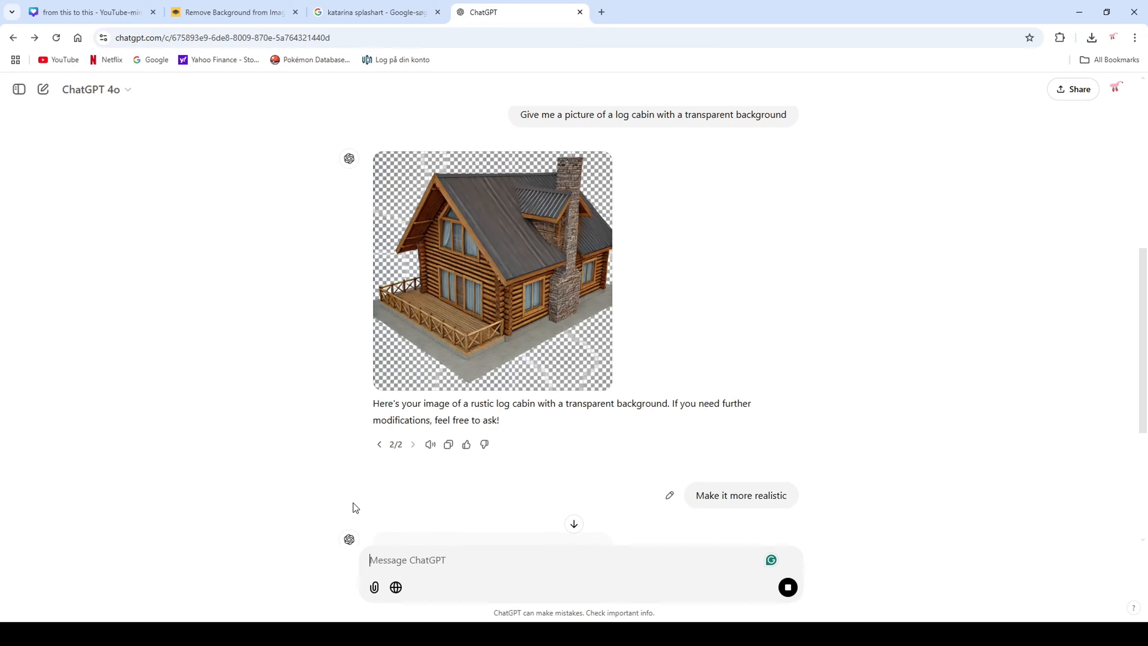
{"action": "scroll", "coordinate": [361, 471], "scroll_direction": "down", "scroll_amount": 5}
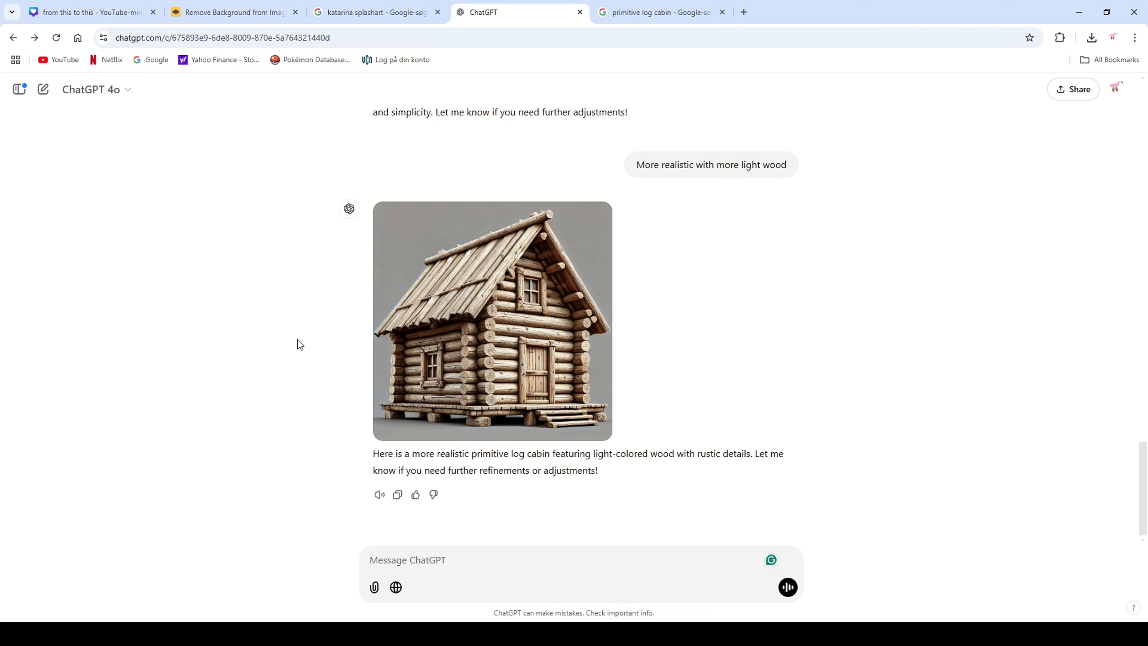
- Copy the light-wood log cabin image into remove.bg and download the version with its background removed
{"action": "mouse_move", "coordinate": [478, 363]}
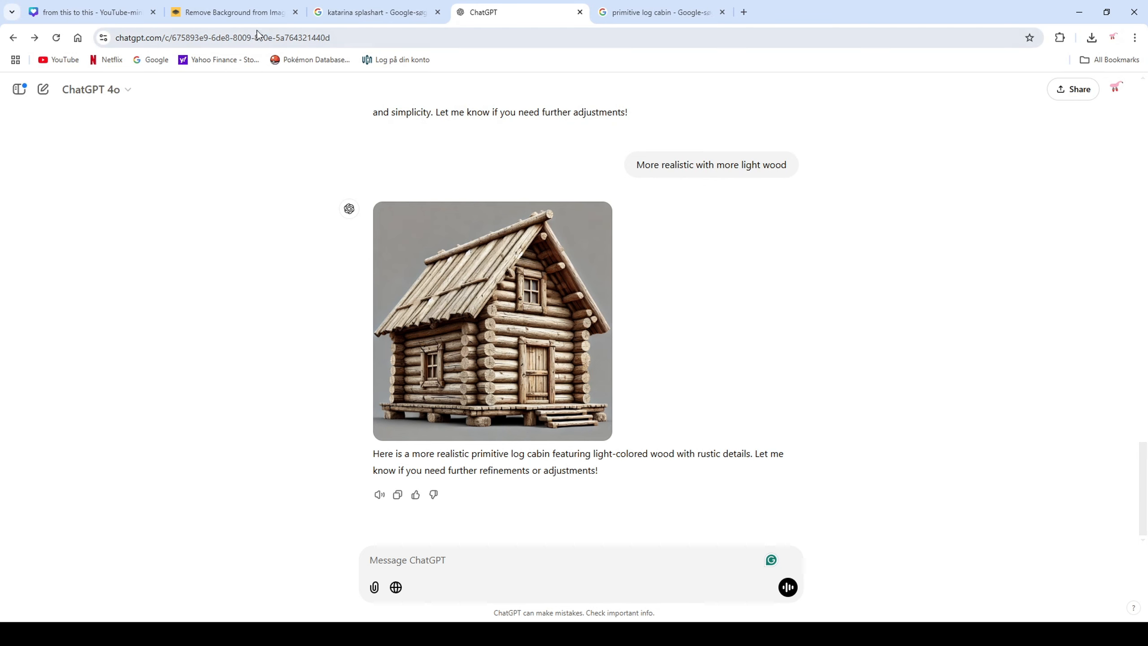
{"action": "left_click", "coordinate": [253, 13]}
{"action": "key", "text": "ctrl+v"}
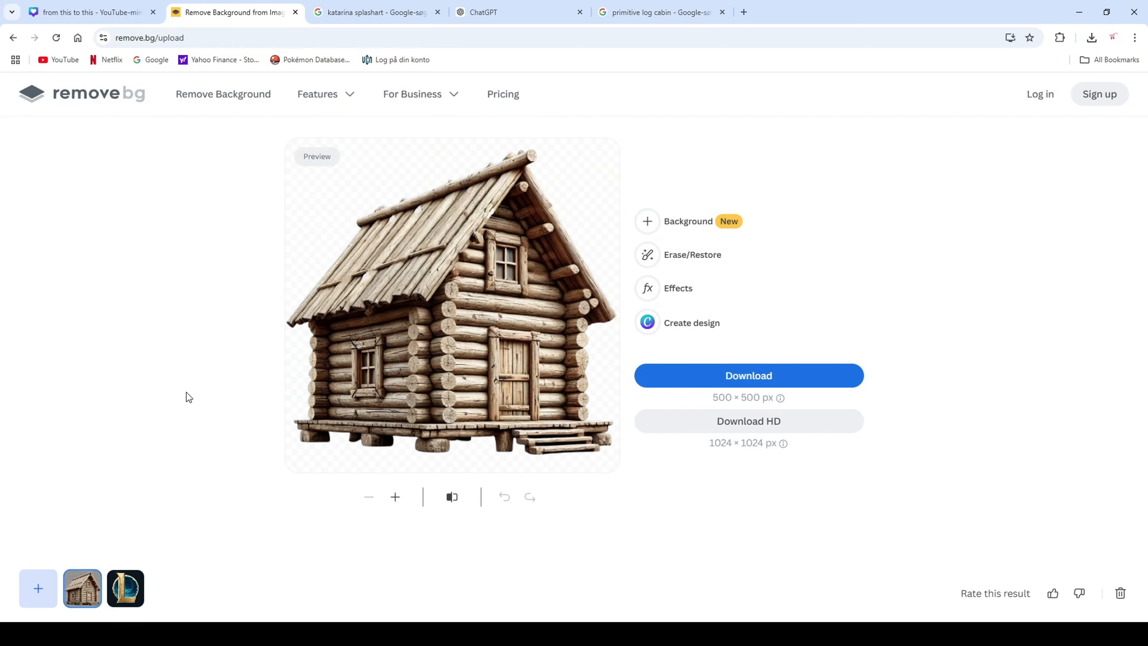
{"action": "left_click", "coordinate": [693, 383]}
- Switch to the Canva design, insert the downloaded cabin on page 5 and place it enlarged in the right half
{"action": "left_click", "coordinate": [91, 12]}
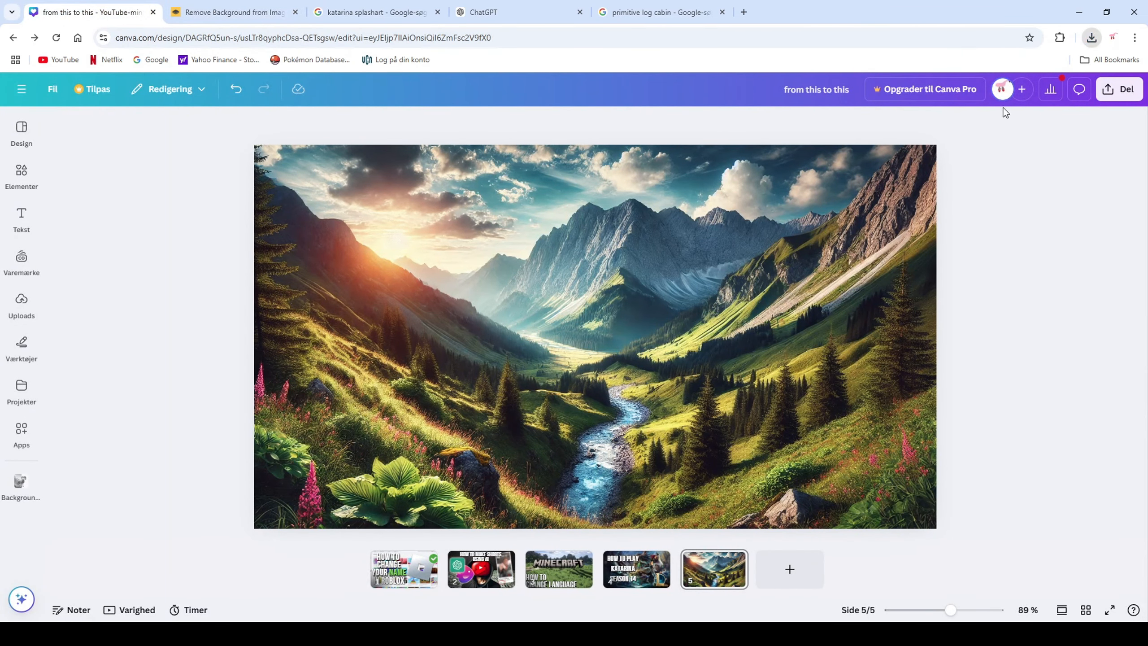
{"action": "left_click_drag", "start_coordinate": [973, 96], "coordinate": [800, 297]}
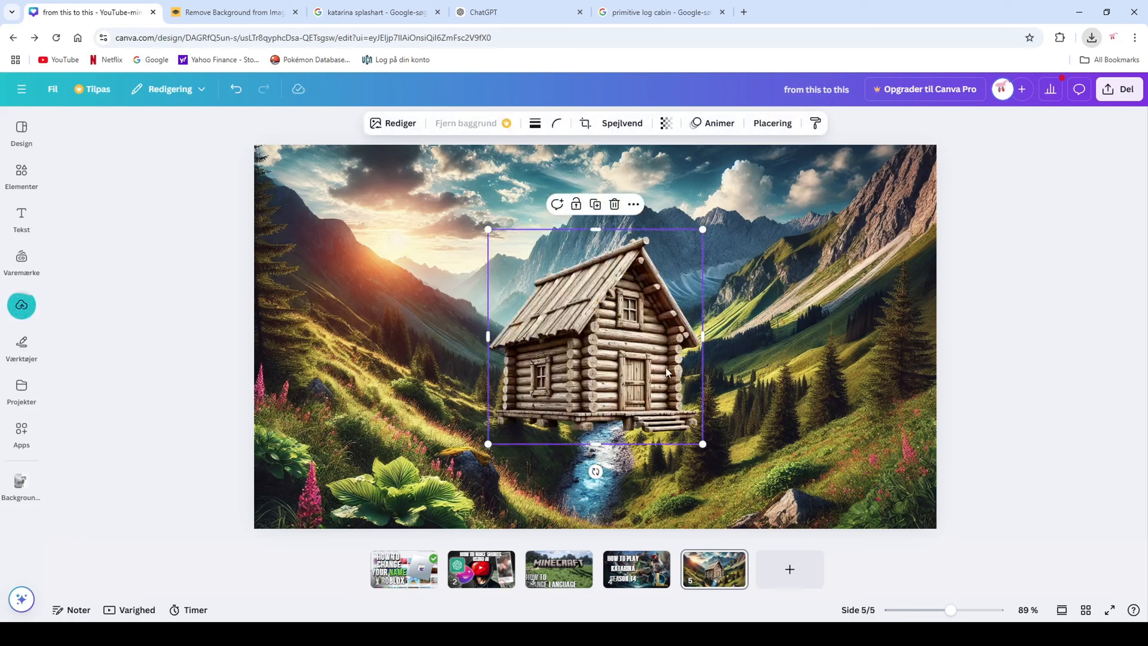
{"action": "left_click_drag", "start_coordinate": [489, 444], "coordinate": [447, 487]}
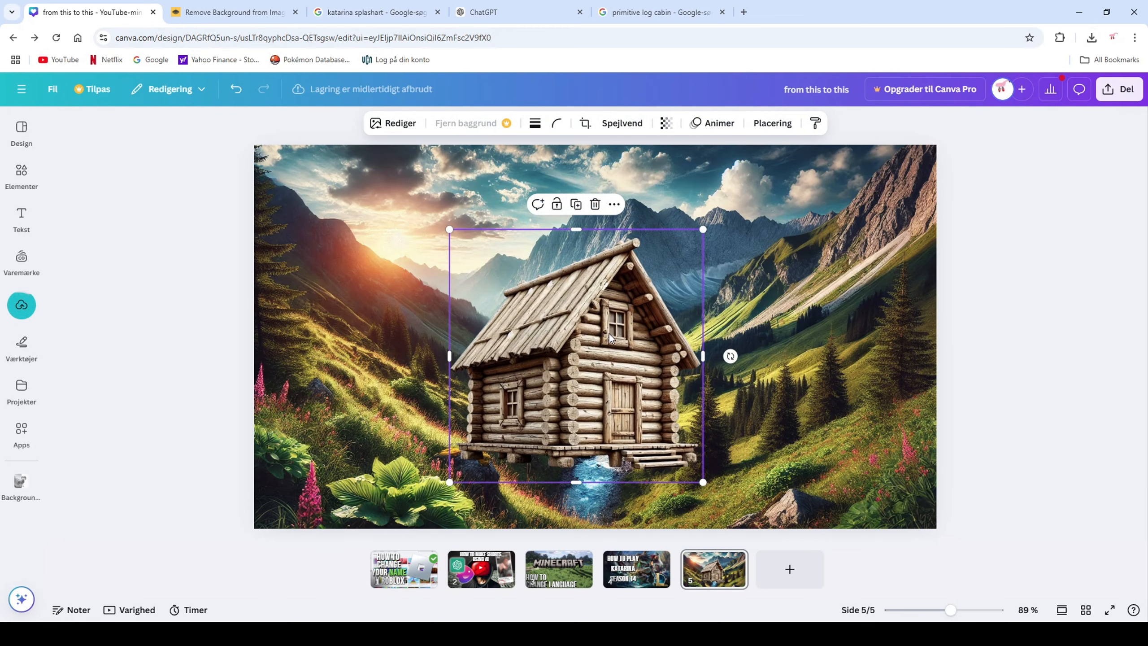
{"action": "left_click_drag", "start_coordinate": [609, 333], "coordinate": [637, 323]}
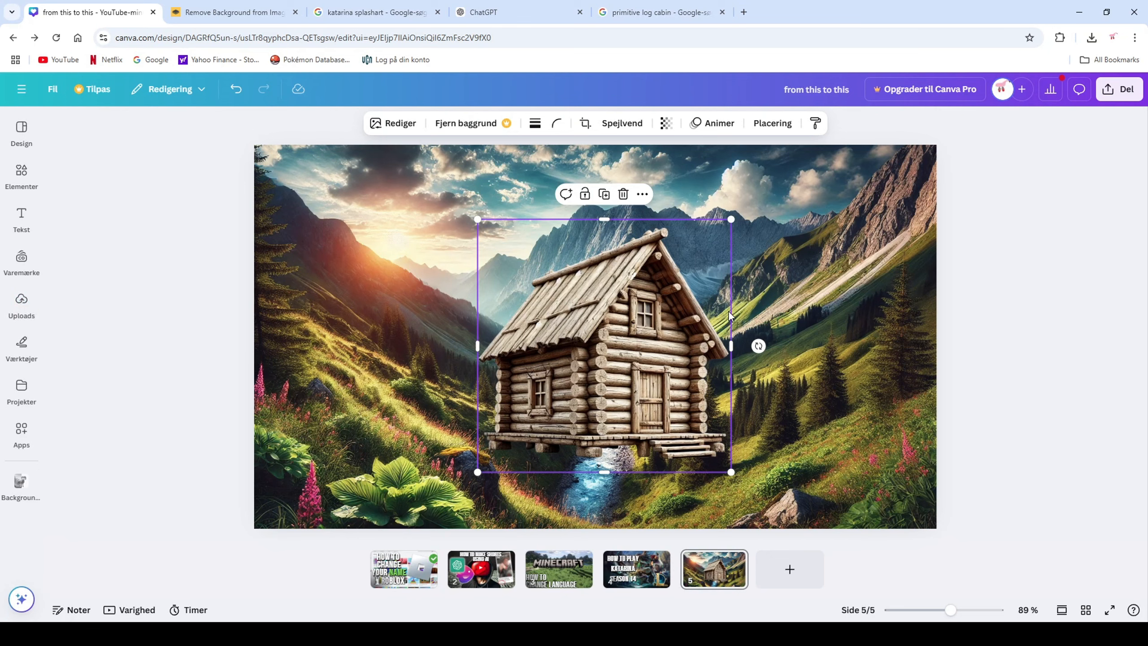
{"action": "left_click_drag", "start_coordinate": [726, 316], "coordinate": [812, 301]}
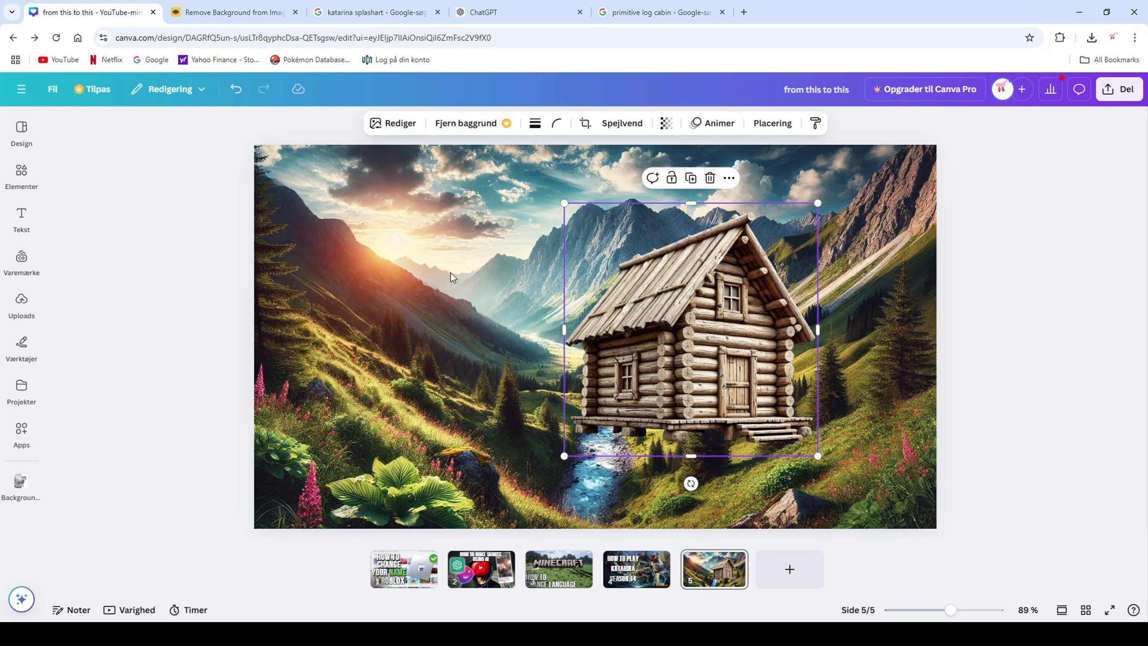
- Look through the earlier thumbnails on pages 1 to 4 and return to page 5
{"action": "left_click", "coordinate": [394, 583]}
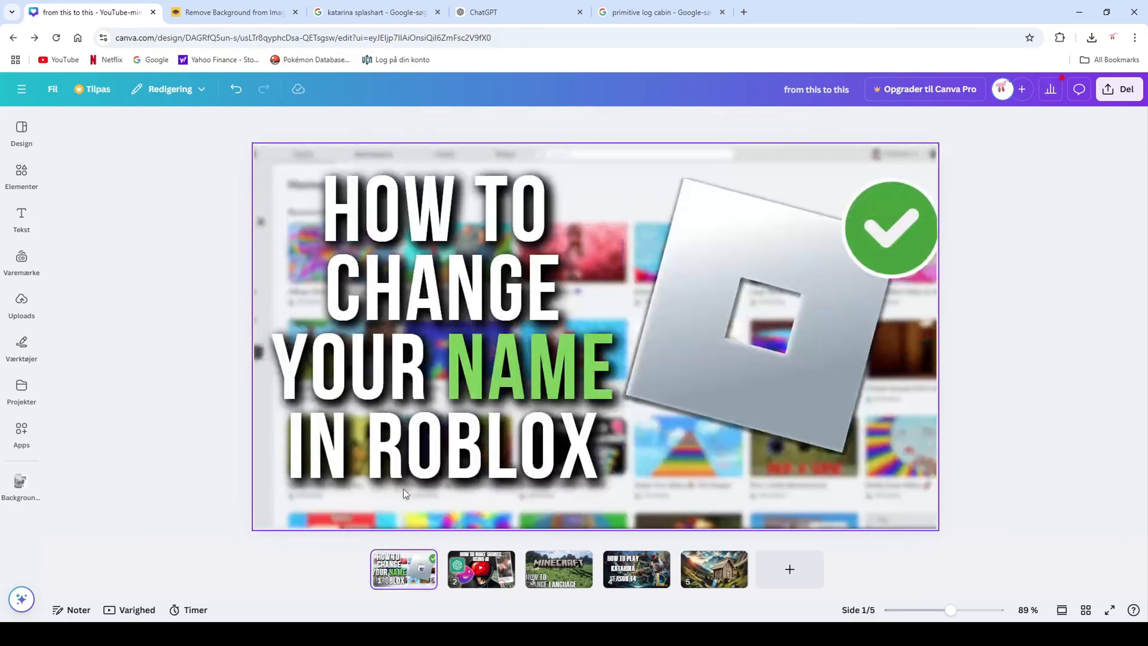
{"action": "left_click", "coordinate": [557, 566]}
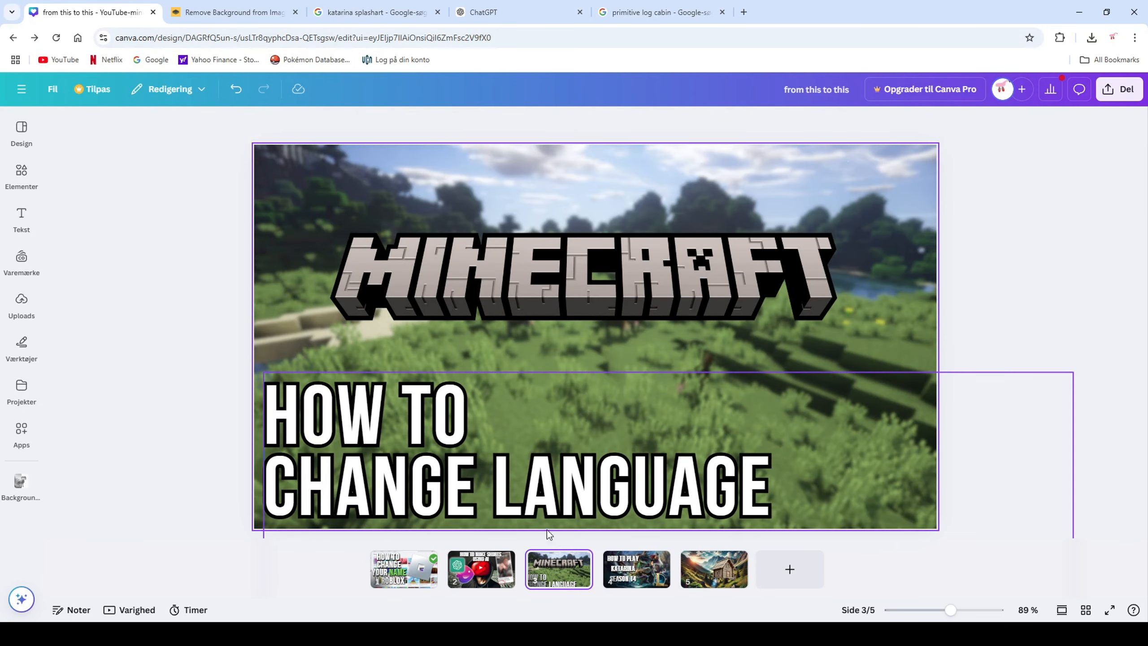
{"action": "left_click", "coordinate": [648, 558]}
{"action": "left_click", "coordinate": [470, 563]}
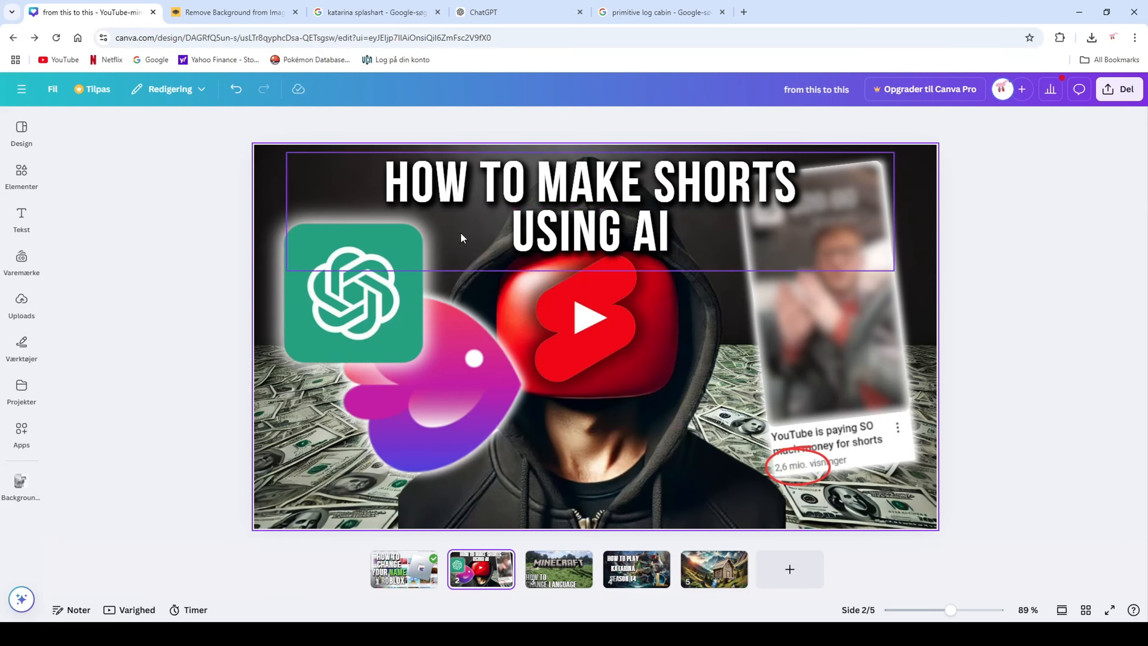
{"action": "left_click", "coordinate": [701, 560]}
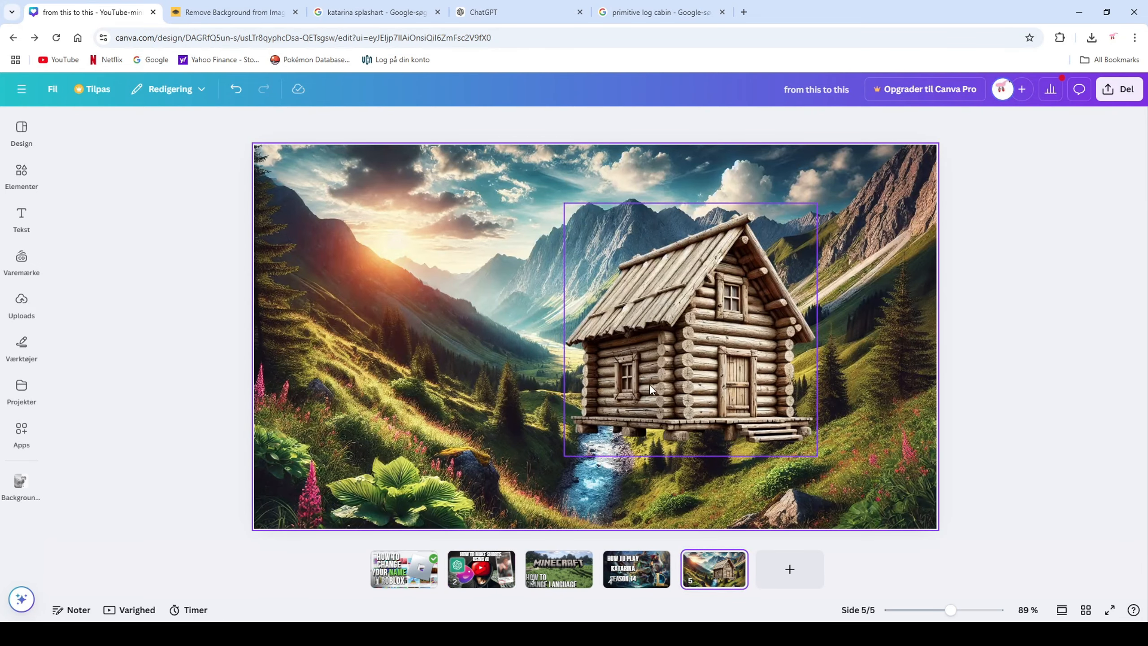
- Flip the cabin horizontally (Spejlvend vandret), then enlarge it and position it farther toward the right edge
{"action": "left_click", "coordinate": [608, 321]}
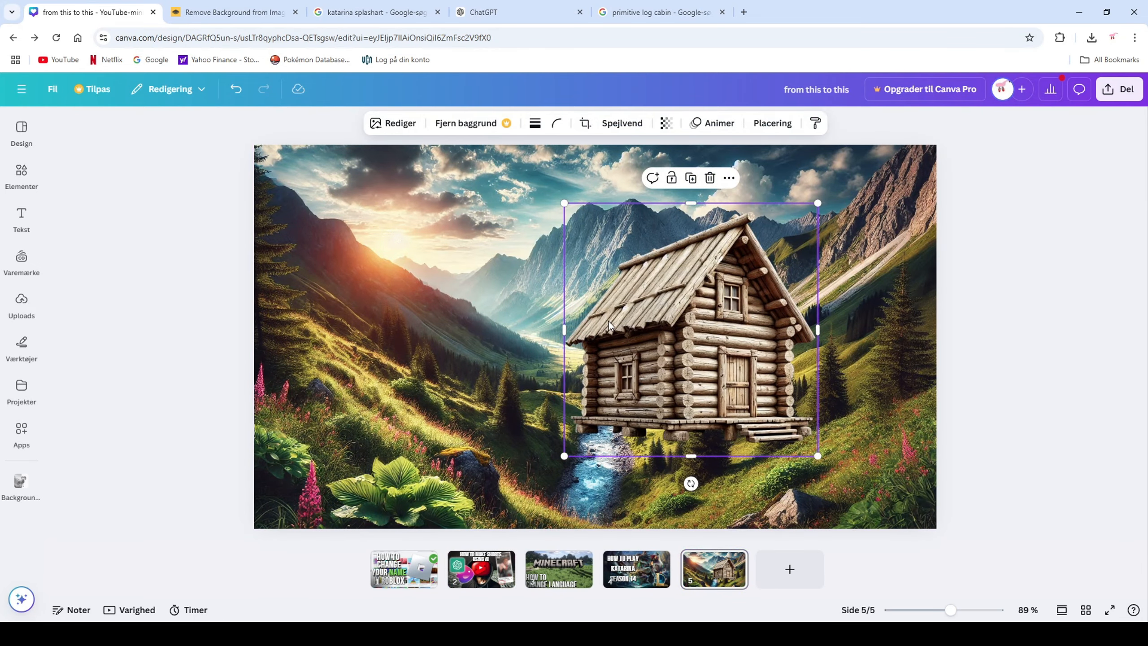
{"action": "left_click", "coordinate": [626, 123]}
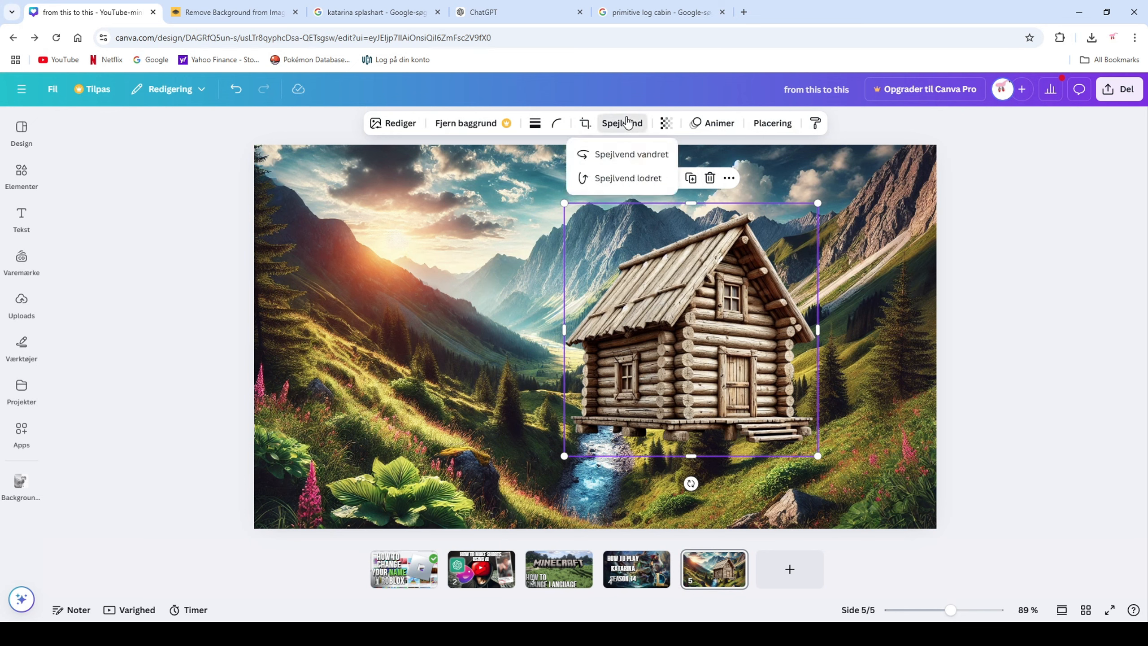
{"action": "left_click", "coordinate": [637, 156]}
{"action": "left_click_drag", "start_coordinate": [709, 332], "coordinate": [757, 321]}
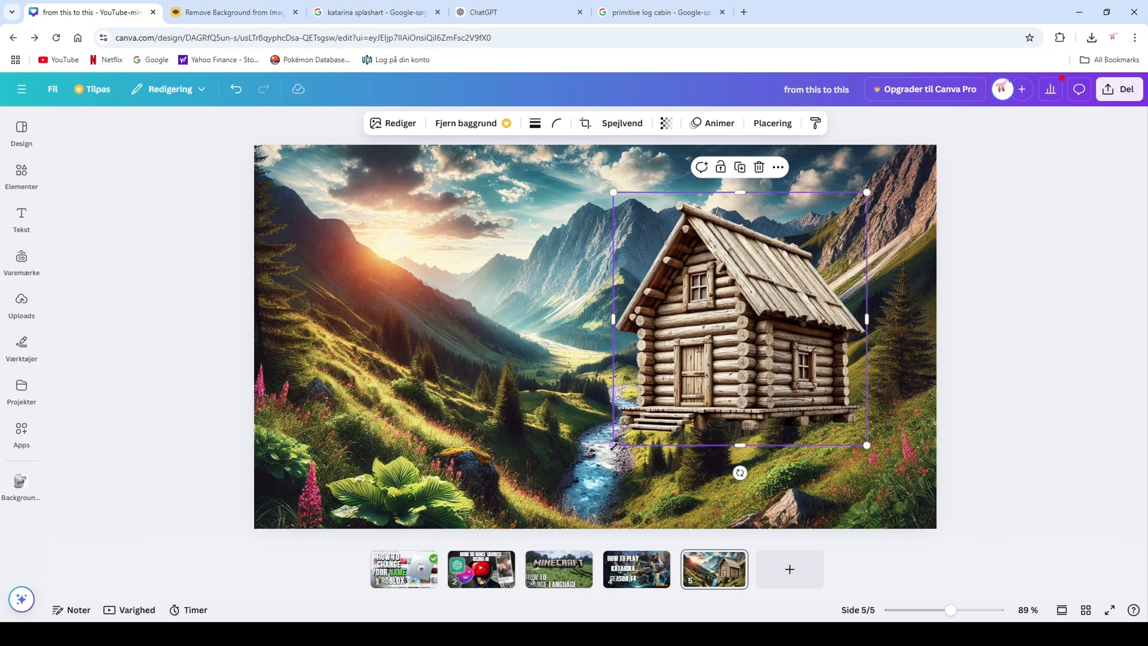
{"action": "left_click_drag", "start_coordinate": [613, 445], "coordinate": [583, 476]}
{"action": "left_click_drag", "start_coordinate": [674, 394], "coordinate": [691, 397]}
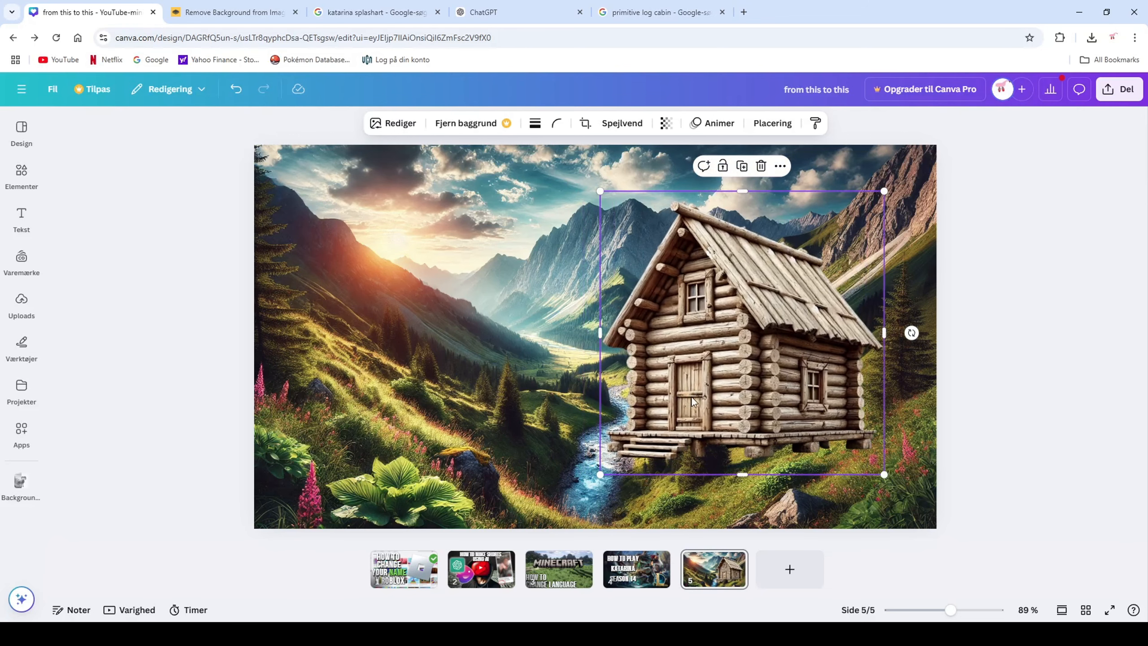
- Blur the whole mountain background image (Sløring, Hele billedet) at intensity 18
{"action": "left_click", "coordinate": [483, 353]}
{"action": "double_click", "coordinate": [458, 340]}
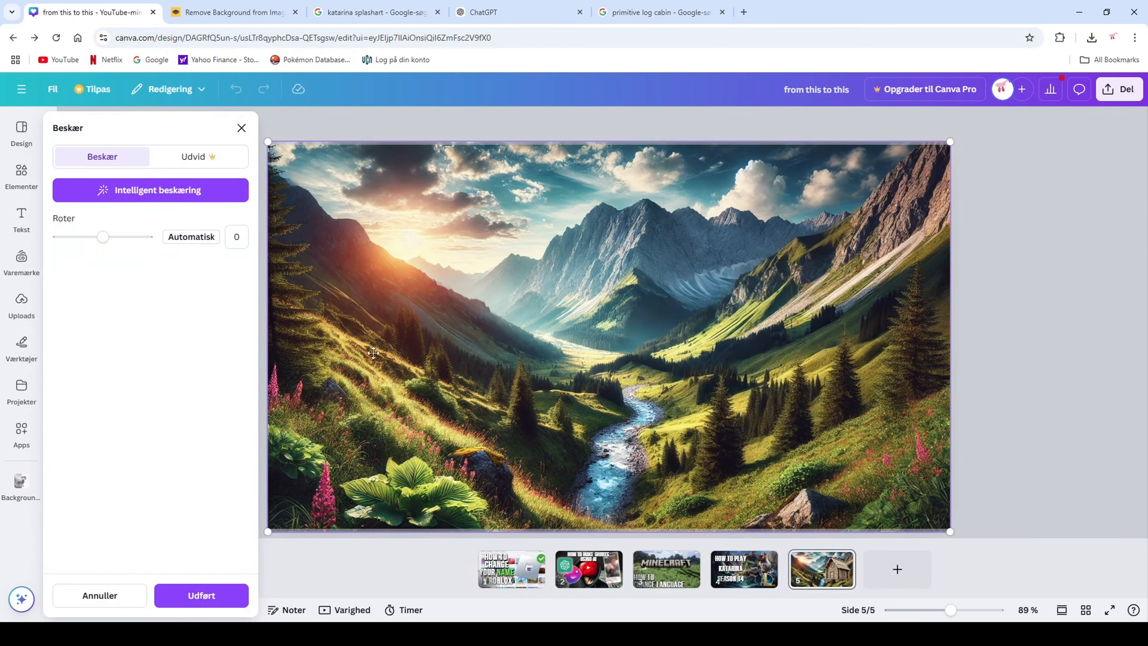
{"action": "left_click", "coordinate": [235, 134]}
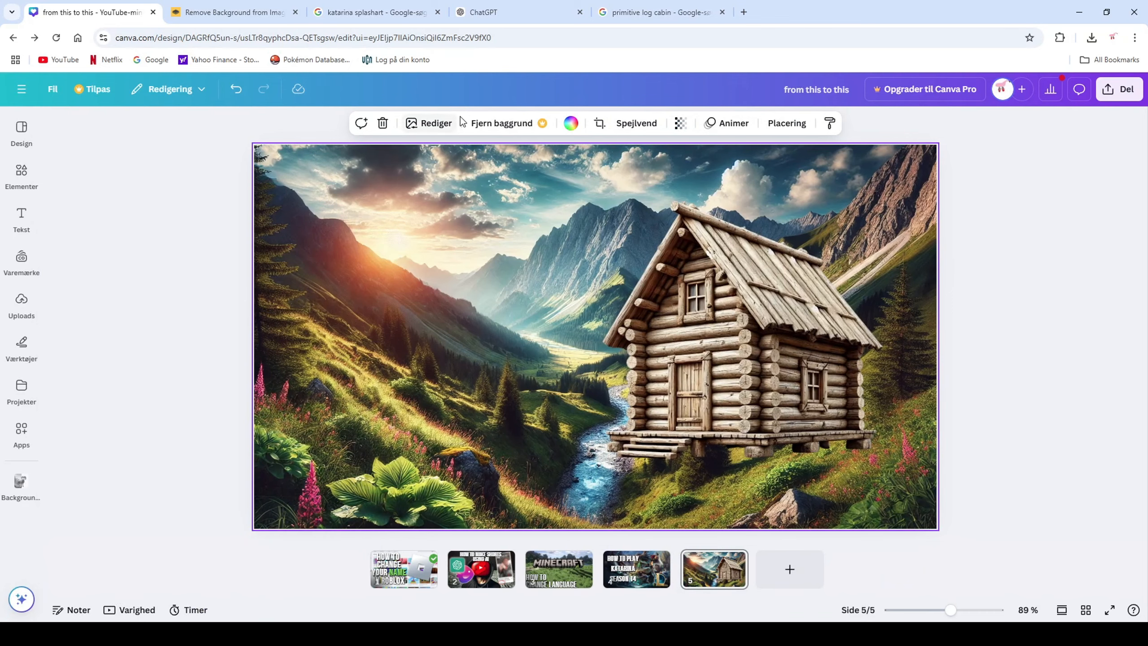
{"action": "left_click", "coordinate": [429, 123]}
{"action": "left_click", "coordinate": [206, 455]}
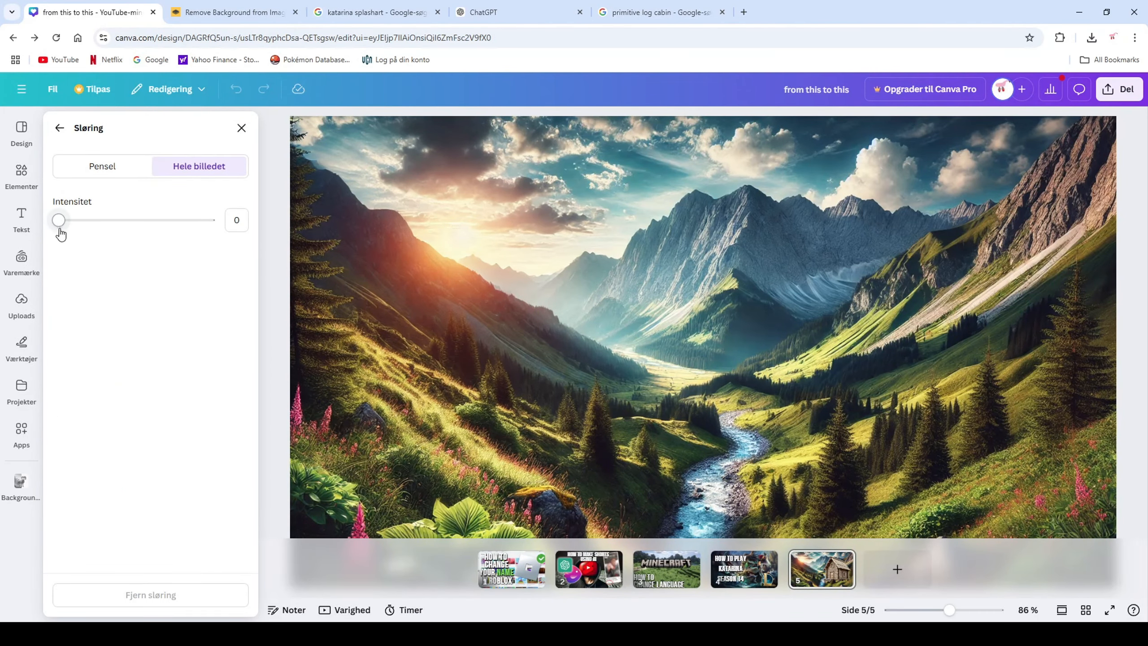
{"action": "left_click_drag", "start_coordinate": [59, 220], "coordinate": [81, 235]}
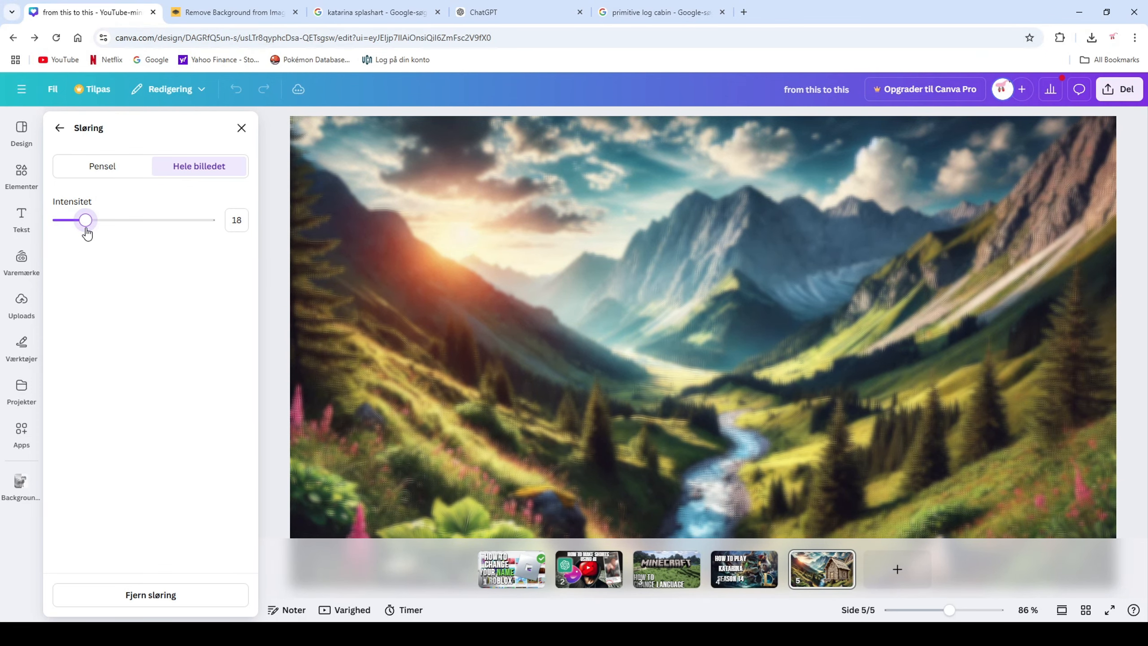
{"action": "left_click", "coordinate": [242, 128]}
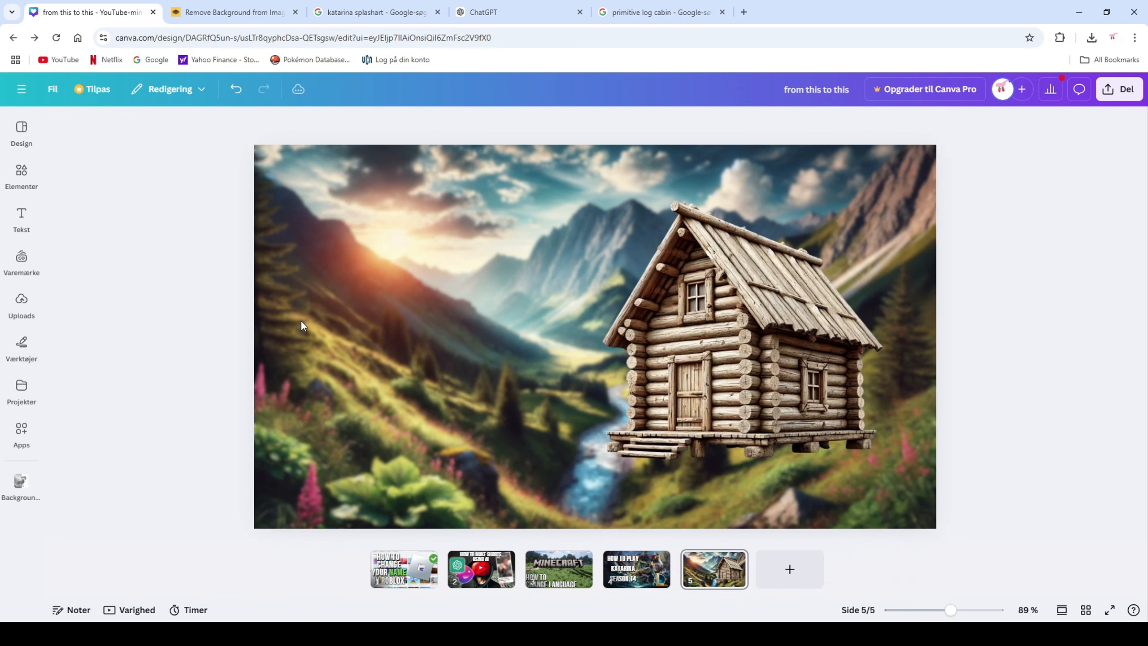
- Move the cabin down toward the page's lower right corner and enlarge it slightly
{"action": "left_click", "coordinate": [729, 347]}
{"action": "left_click_drag", "start_coordinate": [729, 348], "coordinate": [739, 360]}
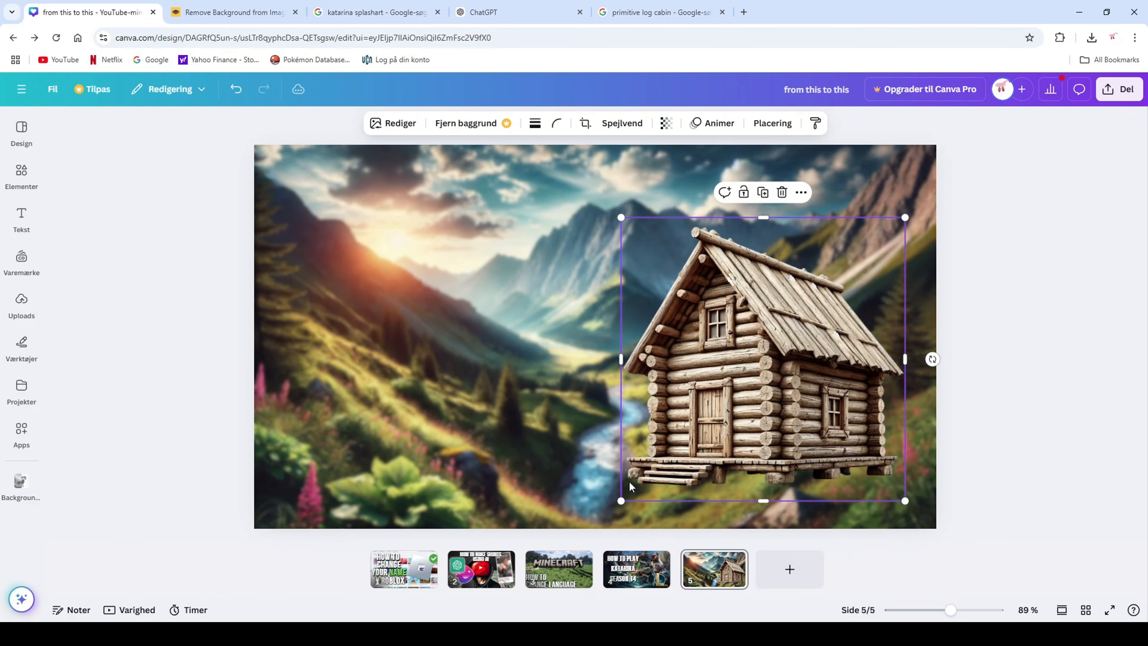
{"action": "left_click_drag", "start_coordinate": [621, 500], "coordinate": [601, 521]}
{"action": "left_click_drag", "start_coordinate": [730, 406], "coordinate": [730, 397]}
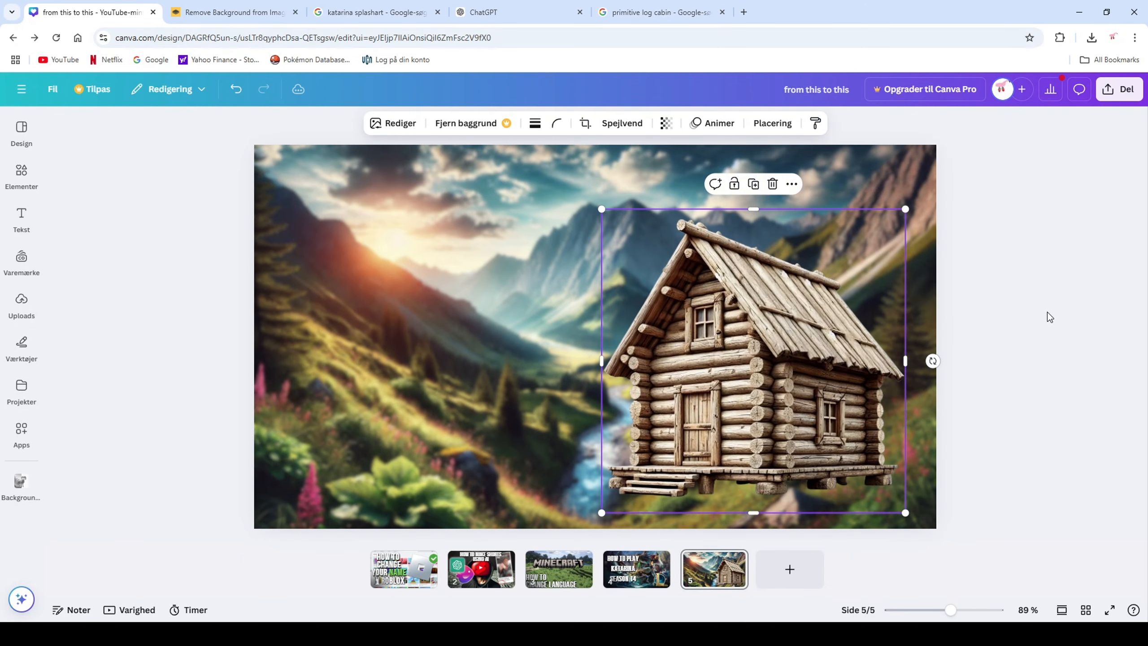
{"action": "left_click", "coordinate": [1048, 315]}
- Add a drop shadow (Baggrundsskygge) to the cabin and set the shadow colour to white, #FFFFFF
{"action": "left_click", "coordinate": [835, 318]}
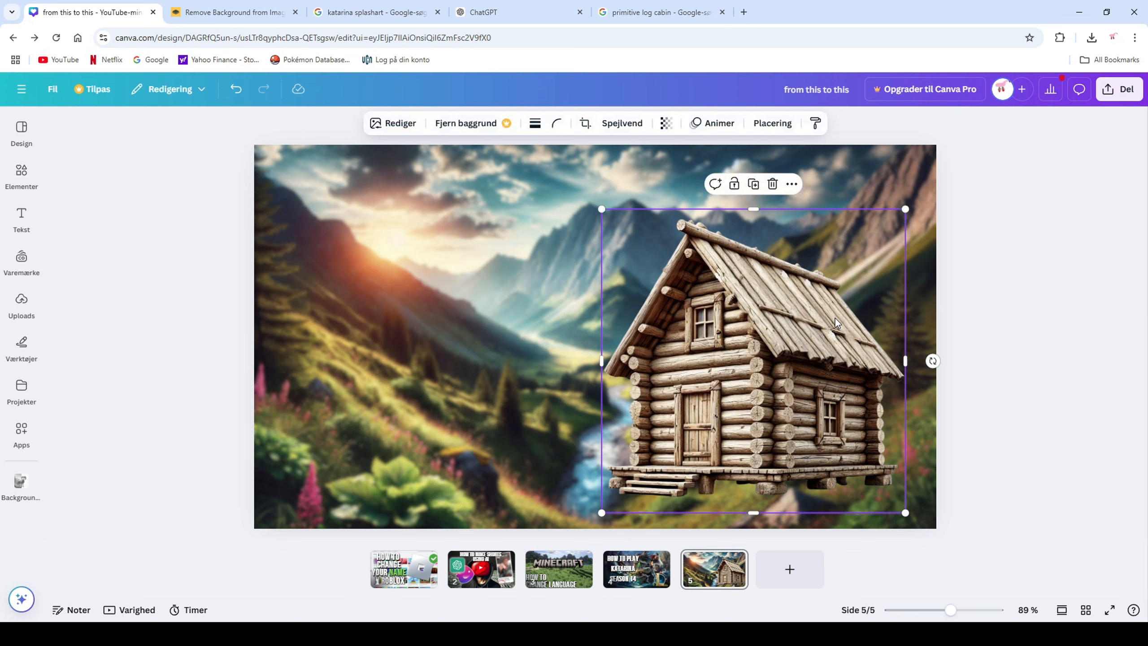
{"action": "left_click", "coordinate": [406, 127]}
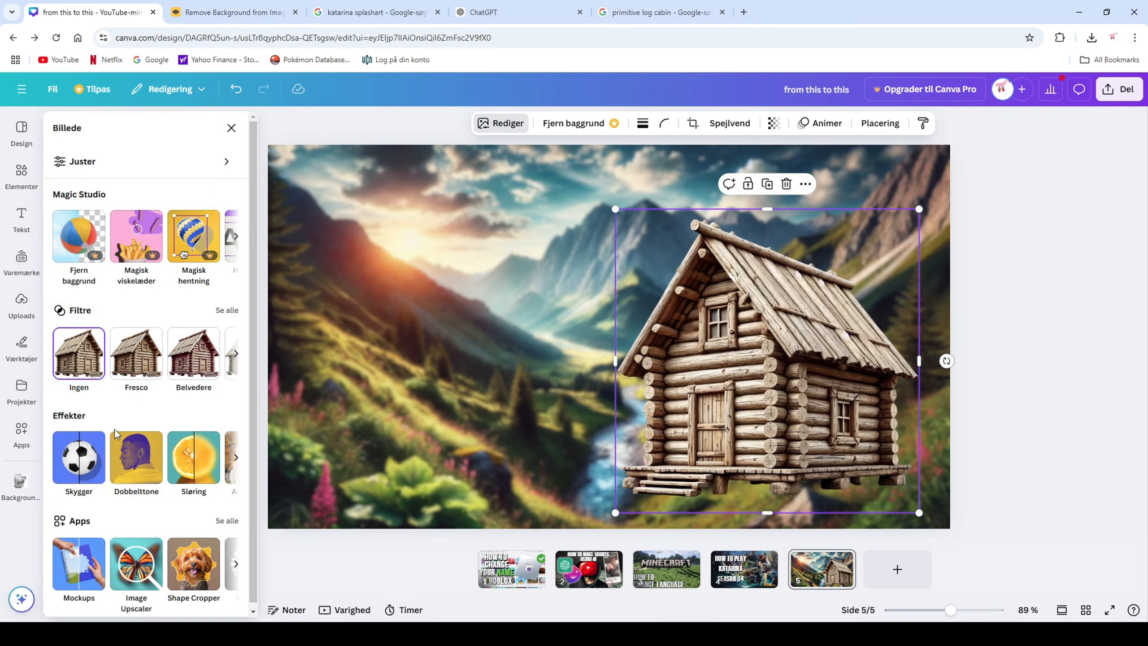
{"action": "left_click", "coordinate": [101, 450]}
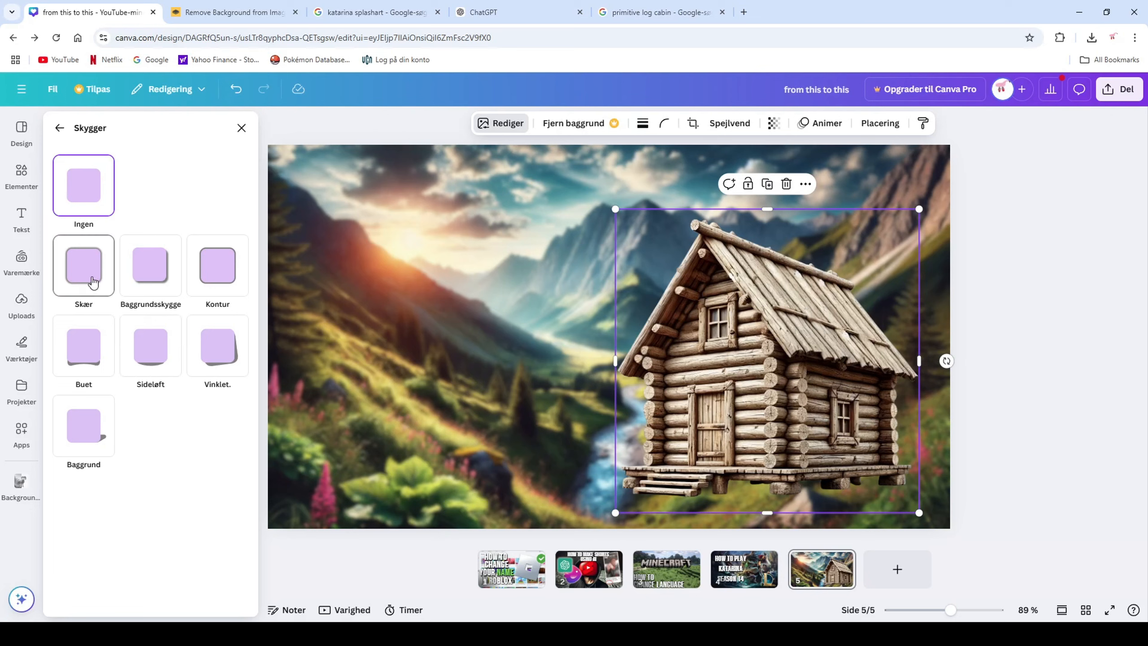
{"action": "left_click", "coordinate": [144, 273]}
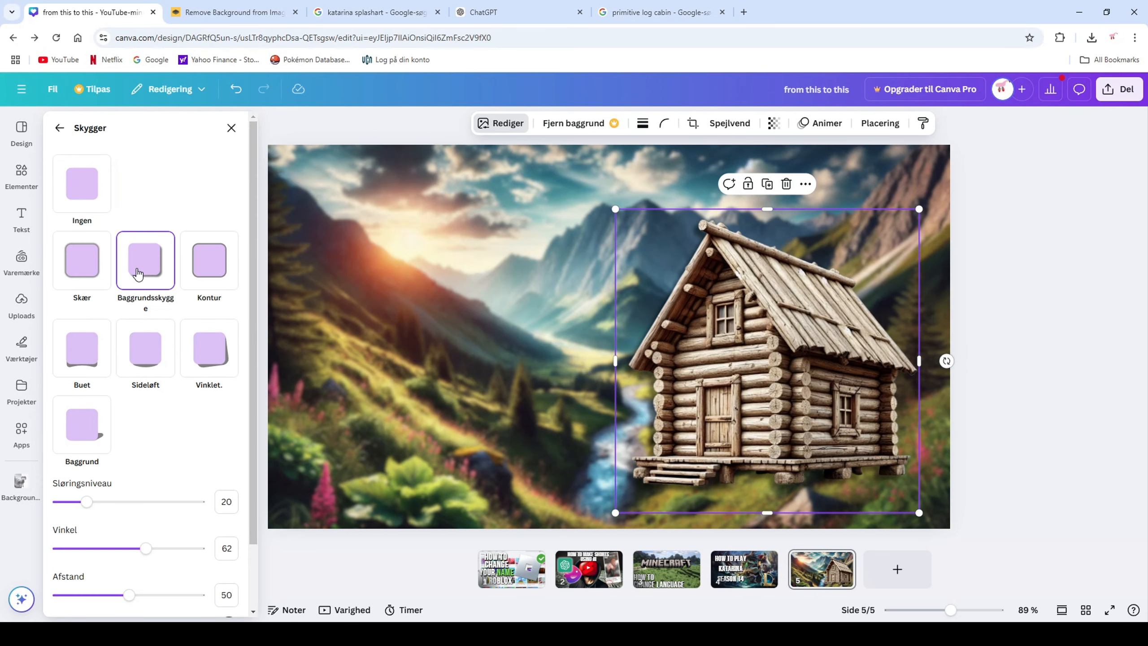
{"action": "scroll", "coordinate": [187, 490], "scroll_direction": "down", "scroll_amount": 2}
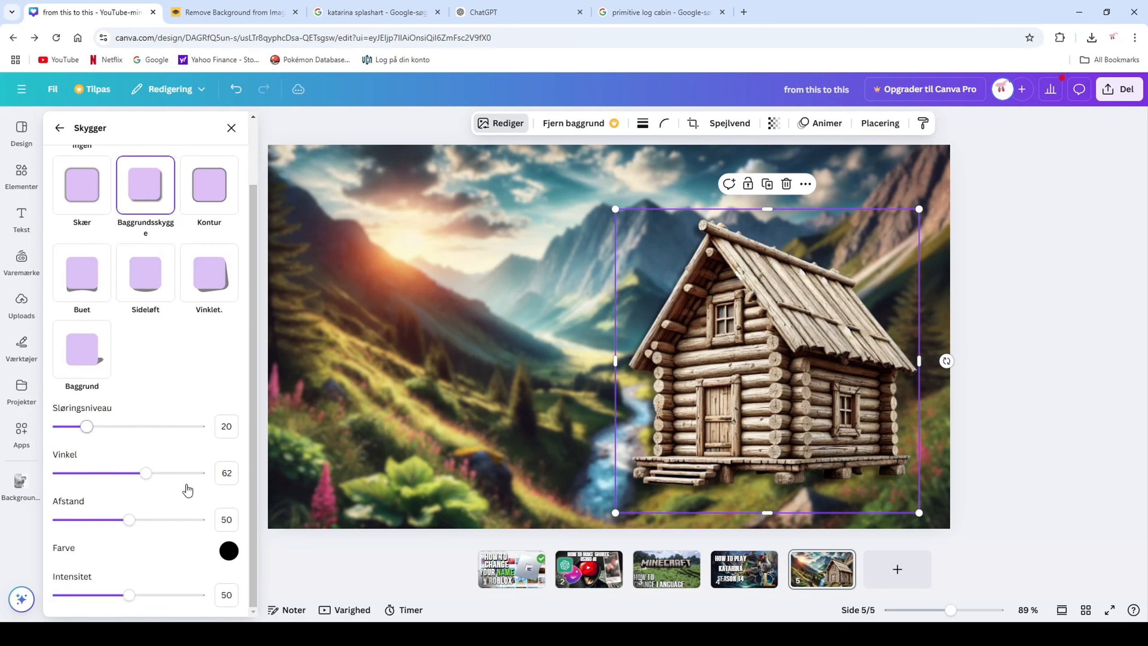
{"action": "left_click", "coordinate": [228, 551]}
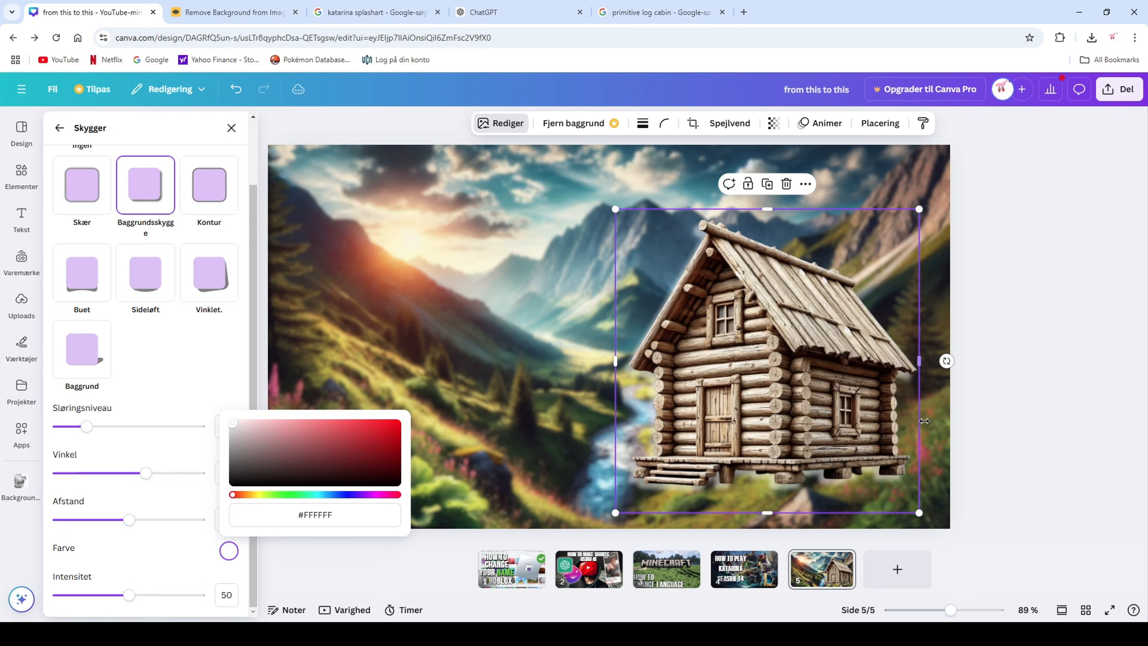
{"action": "left_click", "coordinate": [1045, 427]}
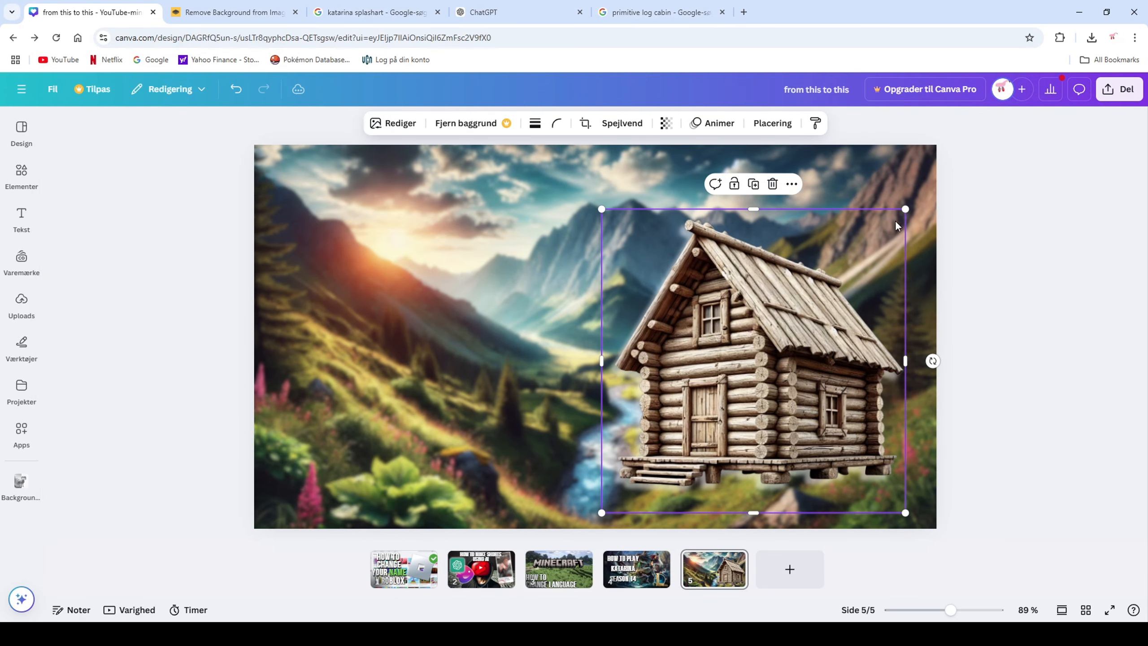
- Enlarge the cabin to about 579 × 579 and set its shadow blur level (Sløringsniveau) to 32
{"action": "left_click_drag", "start_coordinate": [905, 209], "coordinate": [911, 203]}
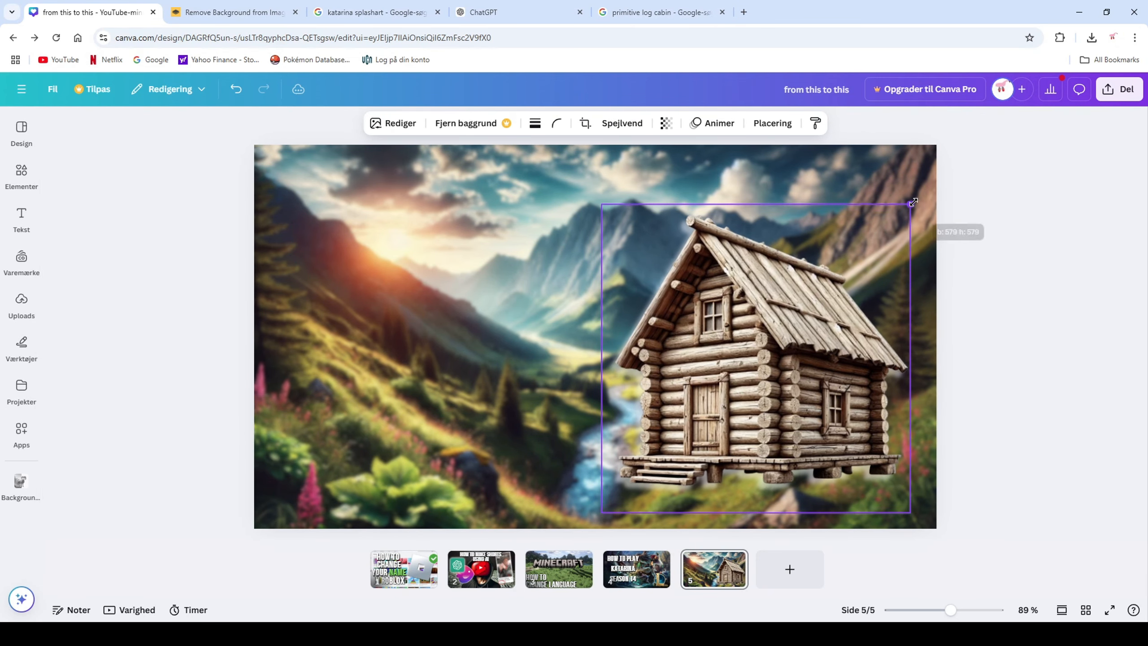
{"action": "left_click", "coordinate": [393, 132]}
{"action": "left_click", "coordinate": [79, 479]}
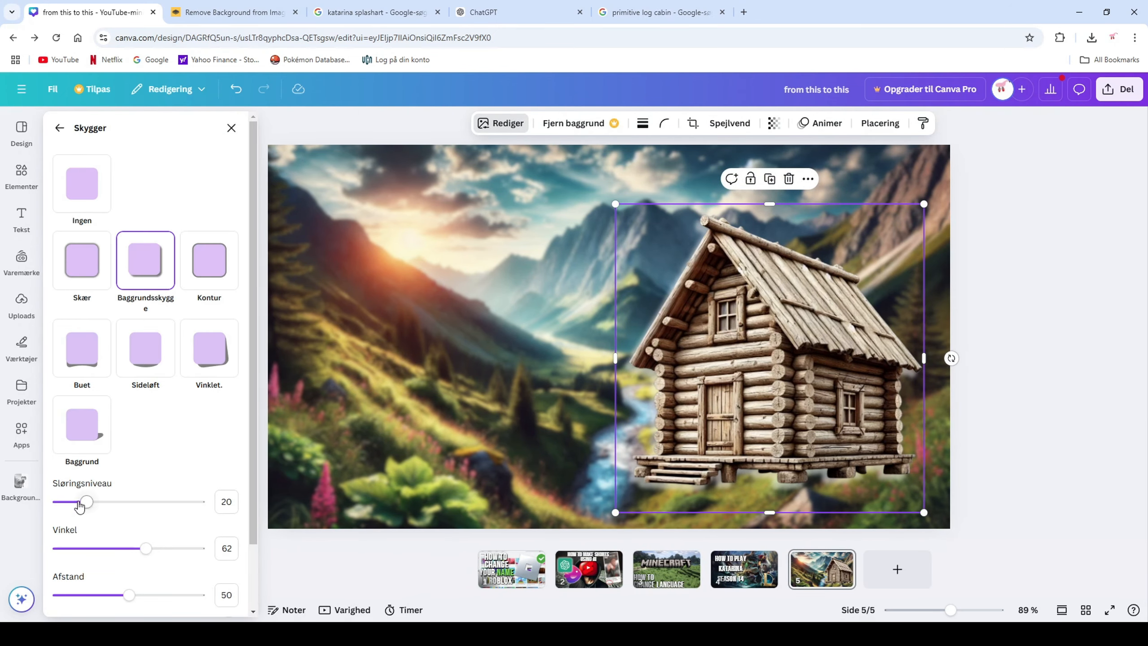
{"action": "left_click_drag", "start_coordinate": [79, 507], "coordinate": [105, 508]}
{"action": "scroll", "coordinate": [135, 506], "scroll_direction": "down", "scroll_amount": 2}
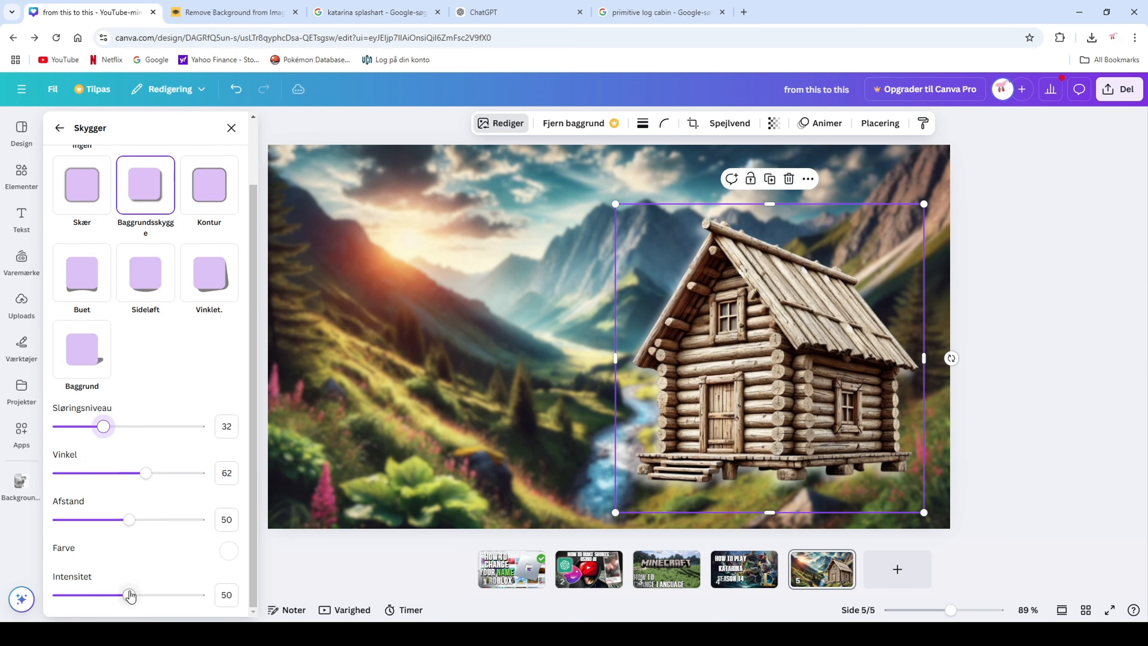
- Set the cabin's shadow intensity (Intensitet) to 83 and enlarge the cabin slightly, shifting it a little up and to the right
{"action": "left_click_drag", "start_coordinate": [130, 596], "coordinate": [177, 591]}
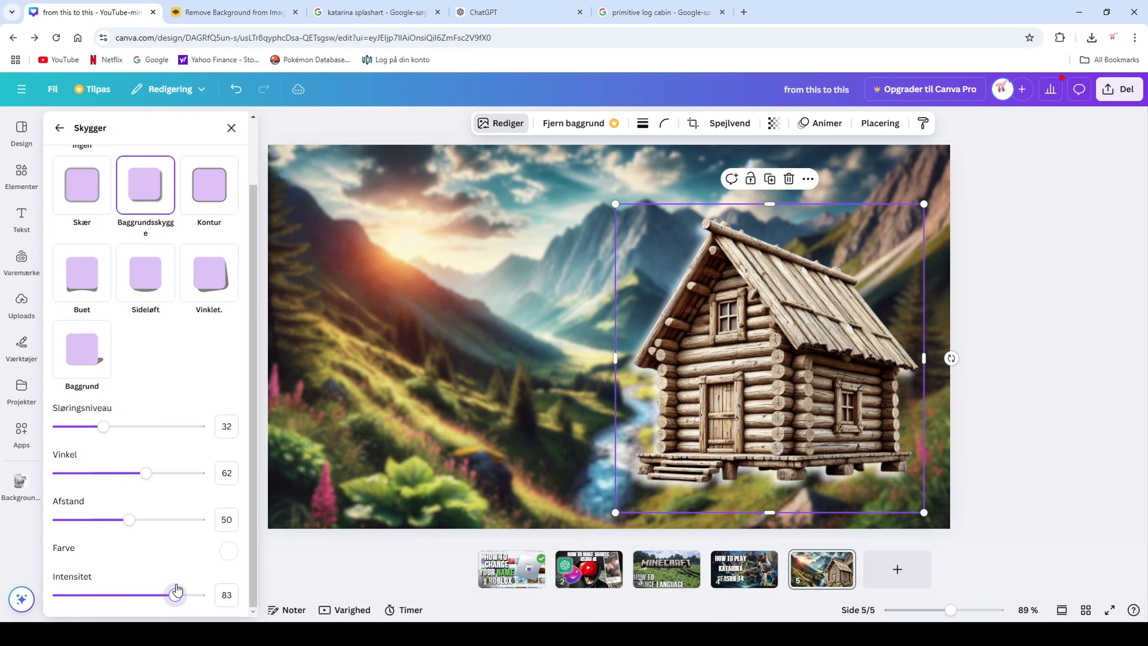
{"action": "left_click", "coordinate": [997, 410]}
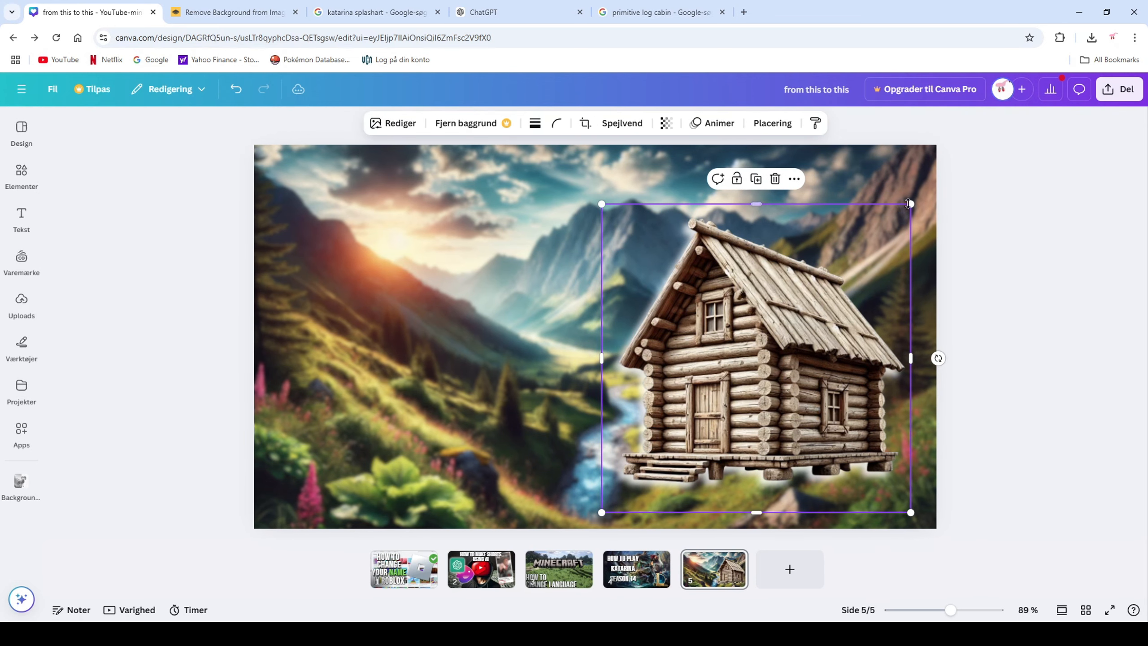
{"action": "left_click_drag", "start_coordinate": [910, 204], "coordinate": [919, 194]}
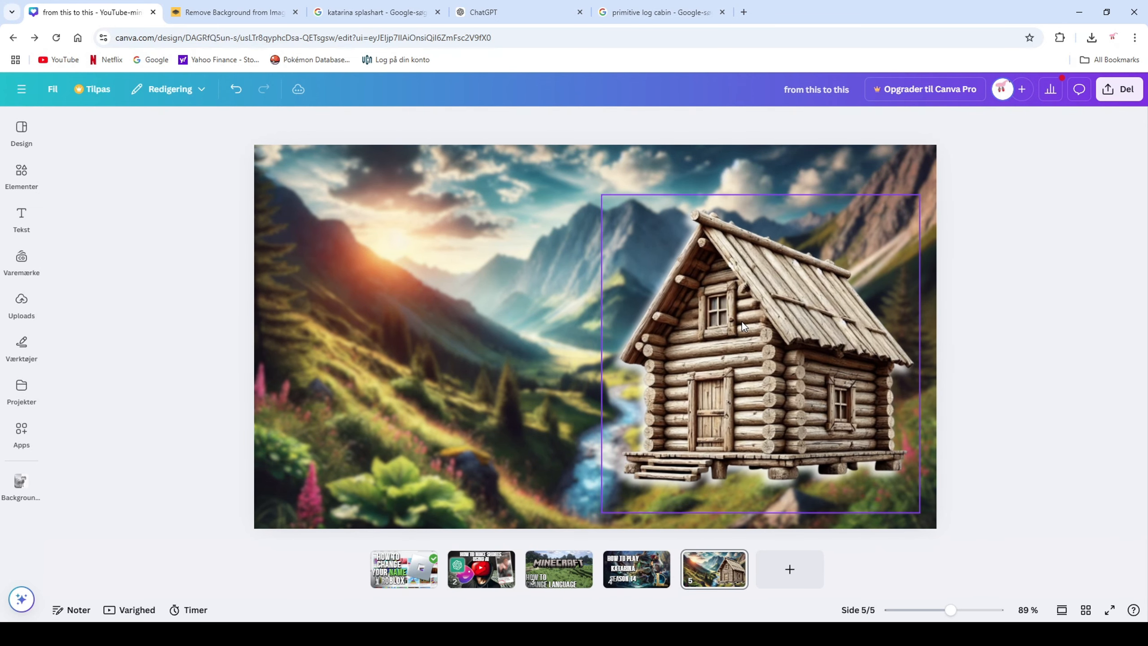
{"action": "left_click_drag", "start_coordinate": [742, 322], "coordinate": [750, 316]}
{"action": "left_click", "coordinate": [139, 340]}
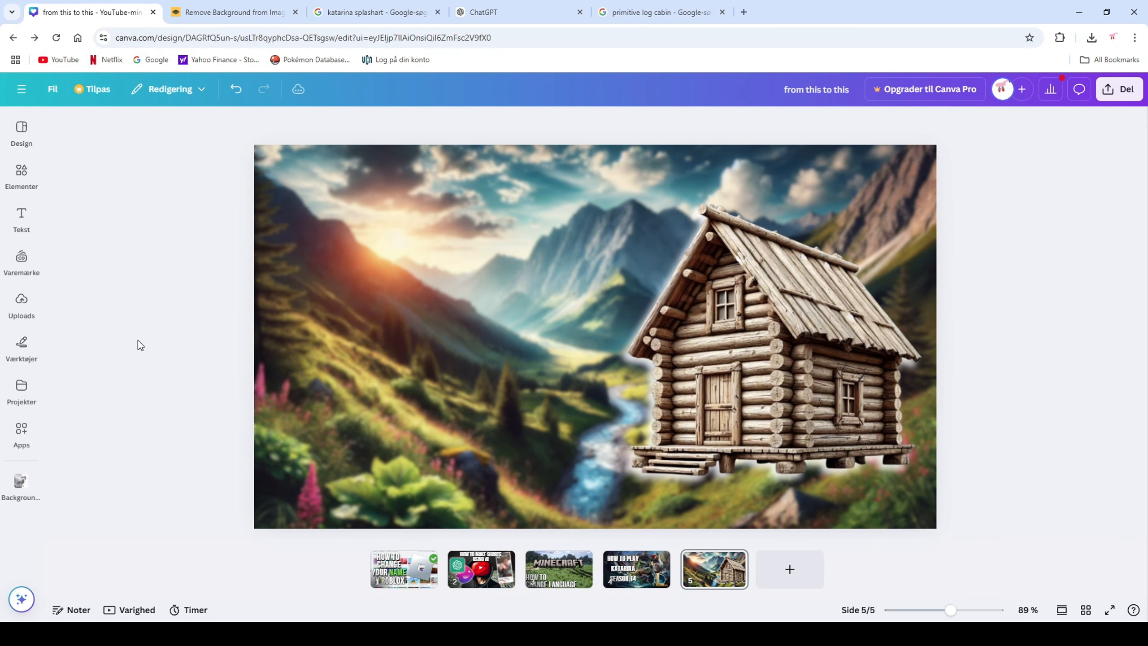
- Add a text box to the page and place it in the sky area beside the cabin, toward the upper left
{"action": "left_click", "coordinate": [28, 225]}
{"action": "left_click", "coordinate": [168, 162]}
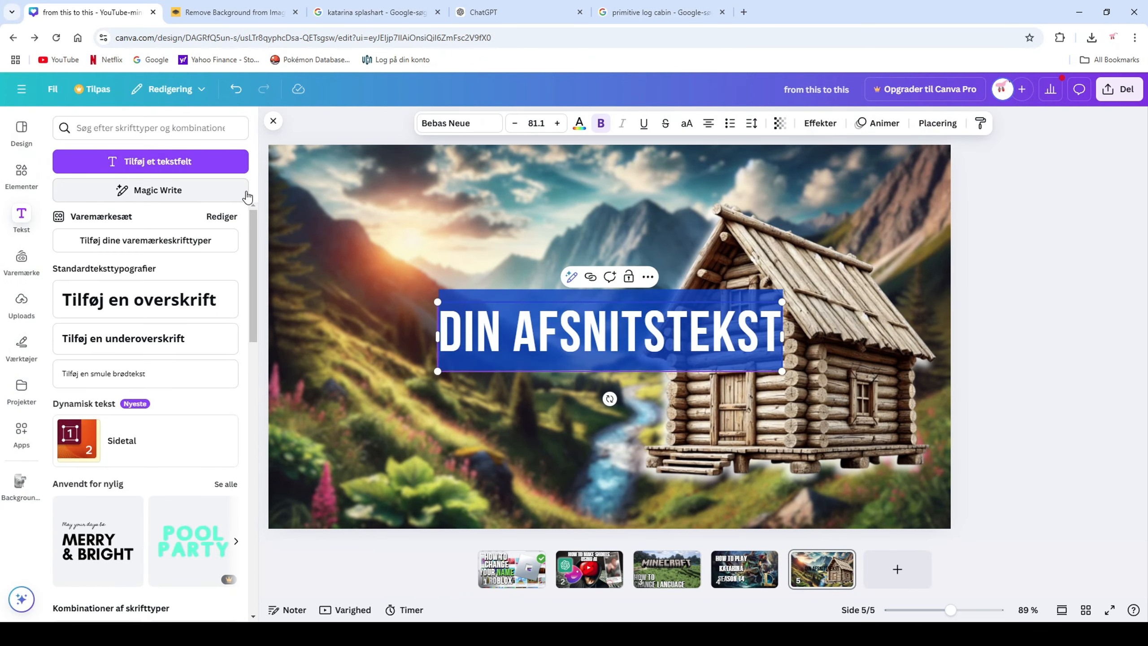
{"action": "left_click", "coordinate": [272, 121]}
{"action": "left_click", "coordinate": [205, 260]}
{"action": "left_click_drag", "start_coordinate": [589, 334], "coordinate": [463, 219]}
- Replace the placeholder text with "HOW TO BUILD", "A LOG CABIN" and "FROM SCRATCH" on three lines
{"action": "left_click", "coordinate": [488, 222]}
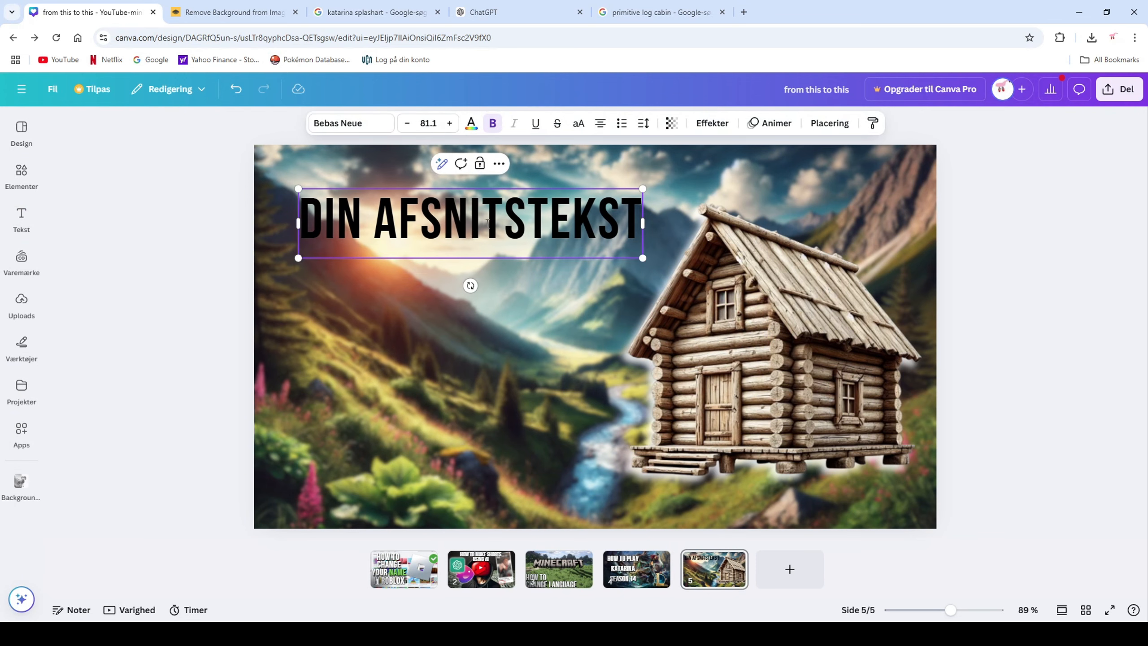
{"action": "key", "text": "ctrl+a"}
{"action": "type", "text": "HOW TO"}
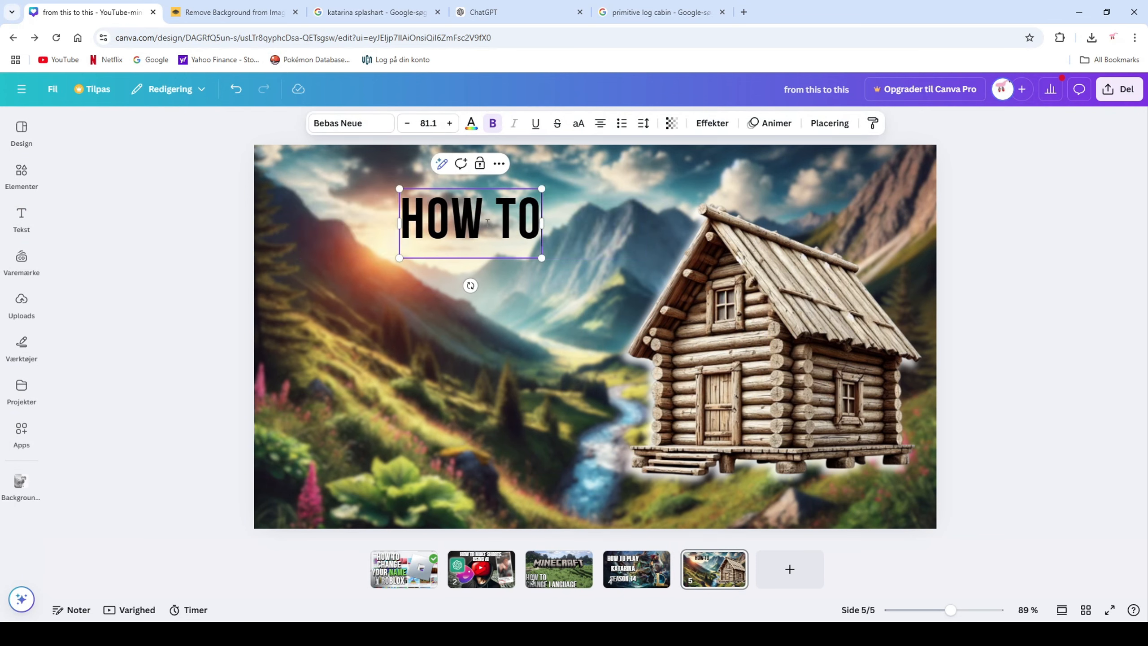
{"action": "type", "text": " BUILD"}
{"action": "key", "text": "Return"}
{"action": "type", "text": "A L"}
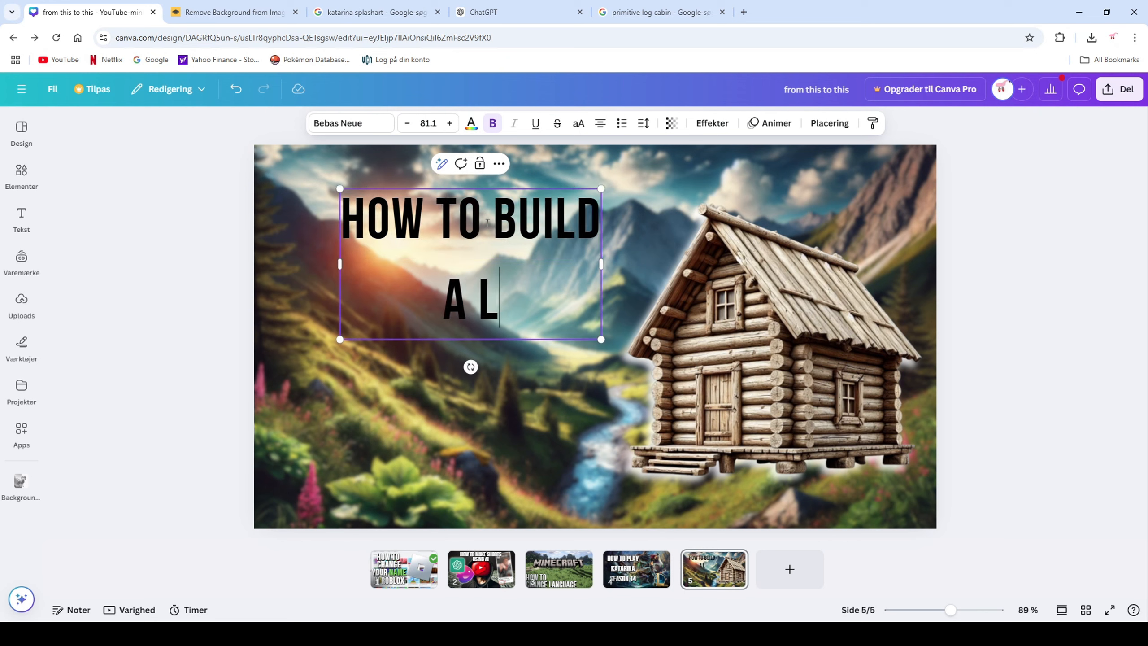
{"action": "type", "text": "OG CABIN"}
{"action": "key", "text": "Return"}
{"action": "type", "text": "FROM SCREATH"}
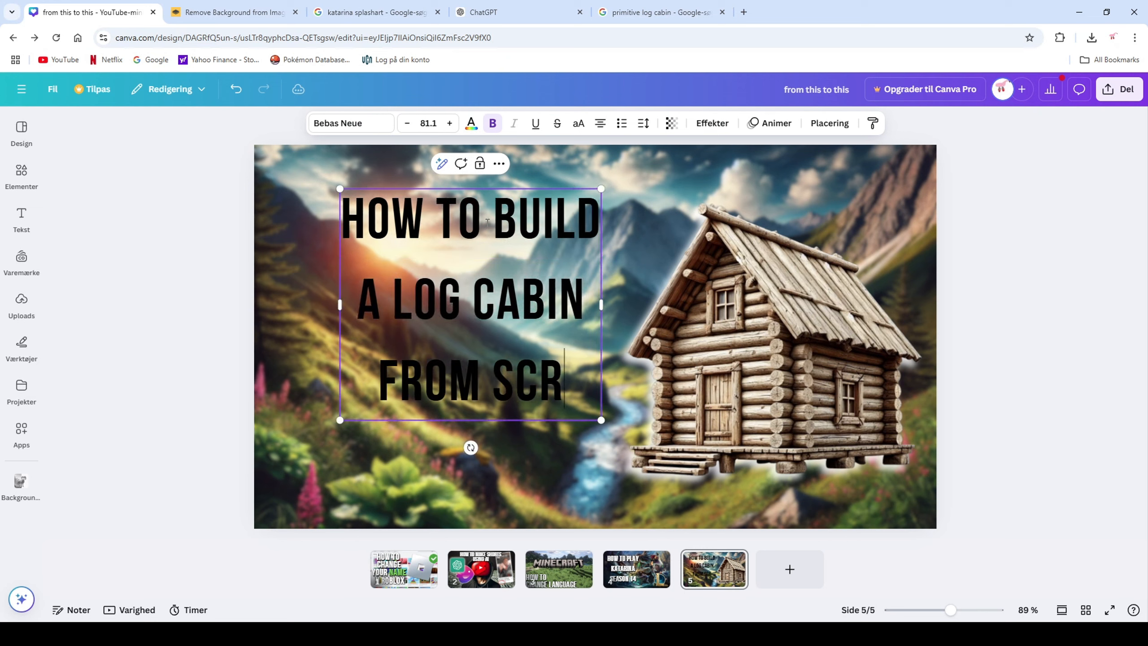
{"action": "key", "text": "BackSpace"}
{"action": "key", "text": "BackSpace"}
{"action": "key", "text": "BackSpace"}
{"action": "key", "text": "BackSpace"}
{"action": "type", "text": "ATCH"}
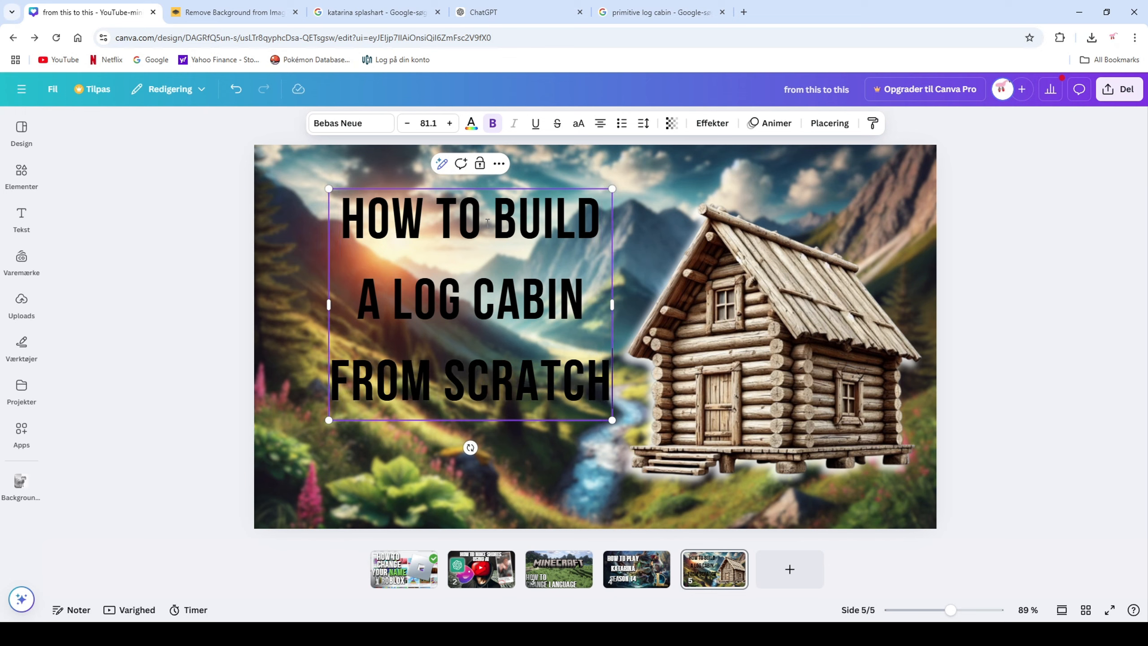
- Enlarge the title text to font size 97.6 and position it in the page's left half beside the cabin
{"action": "left_click", "coordinate": [207, 300]}
{"action": "left_click_drag", "start_coordinate": [356, 416], "coordinate": [277, 491]}
{"action": "left_click_drag", "start_coordinate": [323, 268], "coordinate": [329, 257]}
{"action": "left_click_drag", "start_coordinate": [724, 339], "coordinate": [734, 329]}
{"action": "key", "text": "ctrl+z"}
{"action": "left_click", "coordinate": [496, 258]}
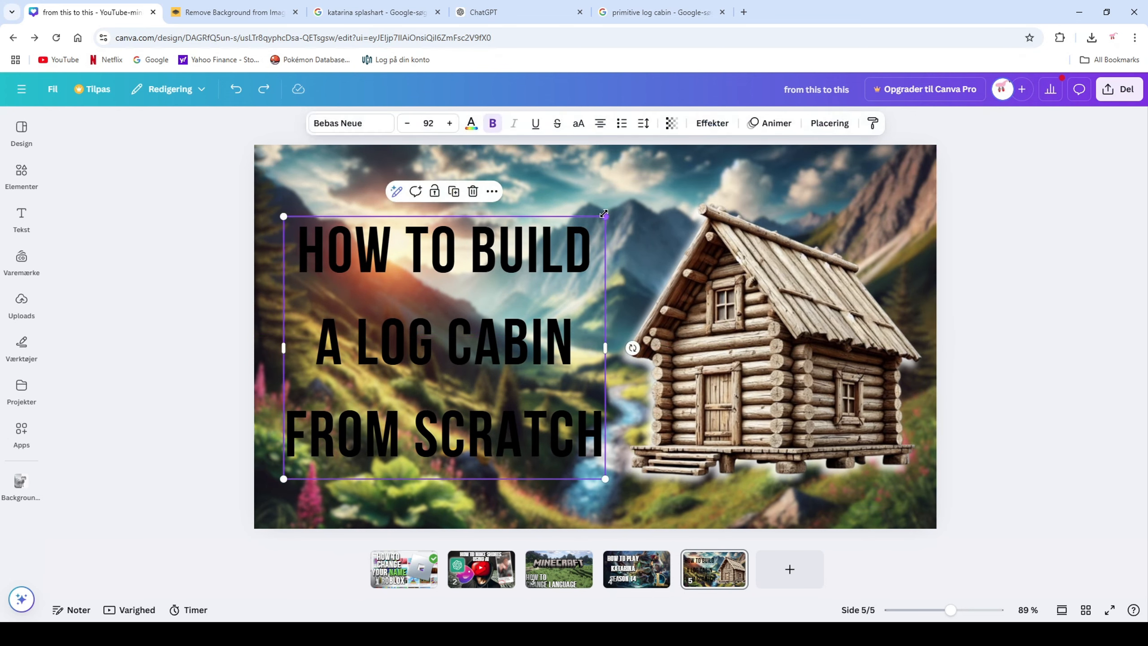
{"action": "left_click_drag", "start_coordinate": [605, 216], "coordinate": [624, 200]}
{"action": "left_click_drag", "start_coordinate": [458, 294], "coordinate": [452, 287]}
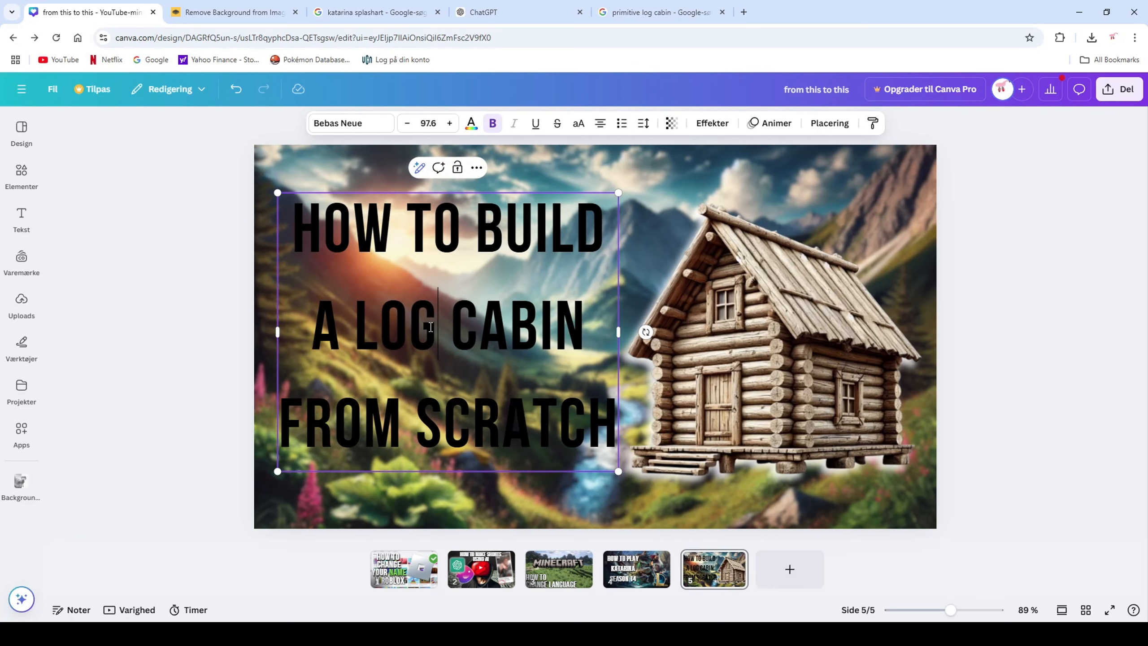
{"action": "left_click", "coordinate": [136, 326]}
- Change the title text's colour to white
{"action": "left_click", "coordinate": [585, 411]}
{"action": "left_click", "coordinate": [471, 123]}
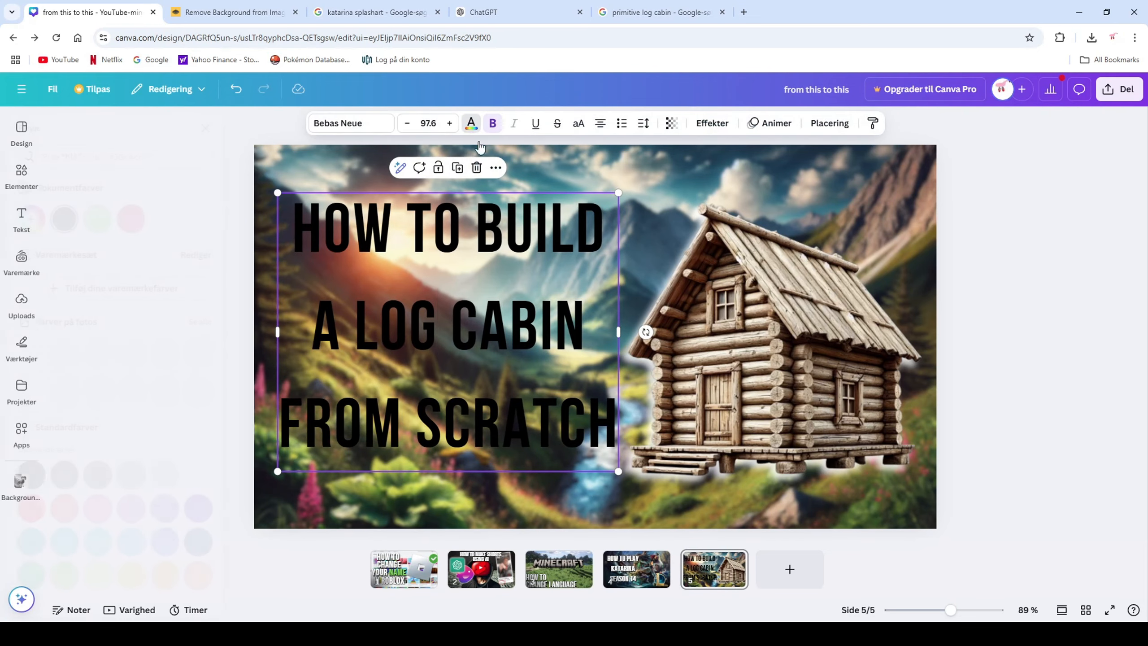
{"action": "left_click", "coordinate": [200, 218]}
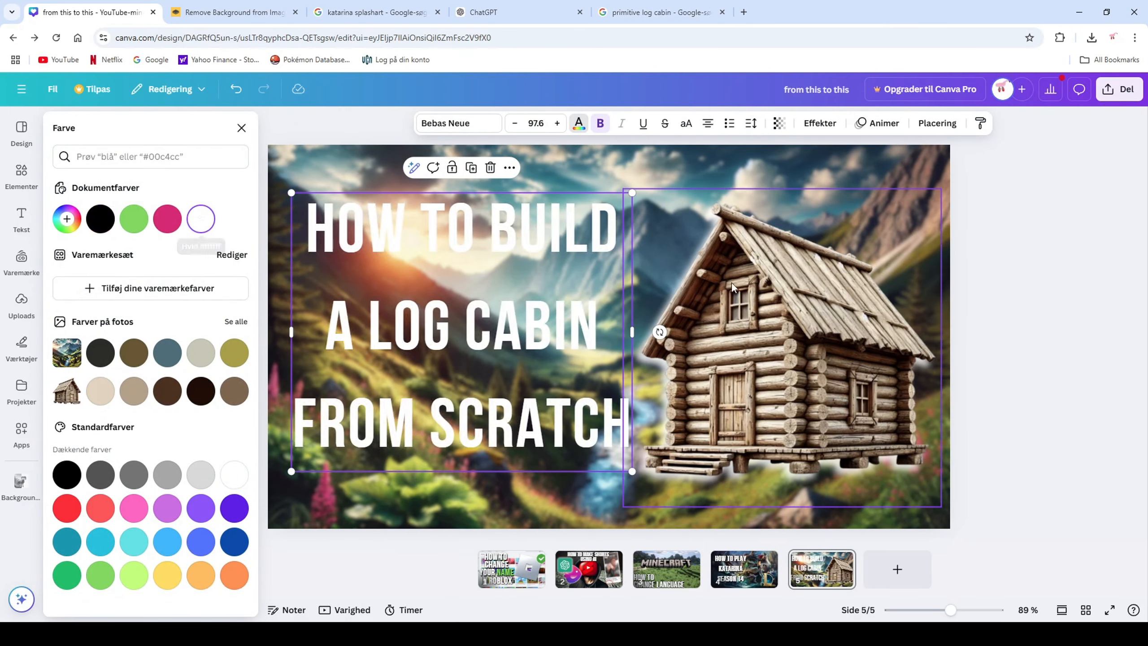
{"action": "left_click", "coordinate": [439, 283]}
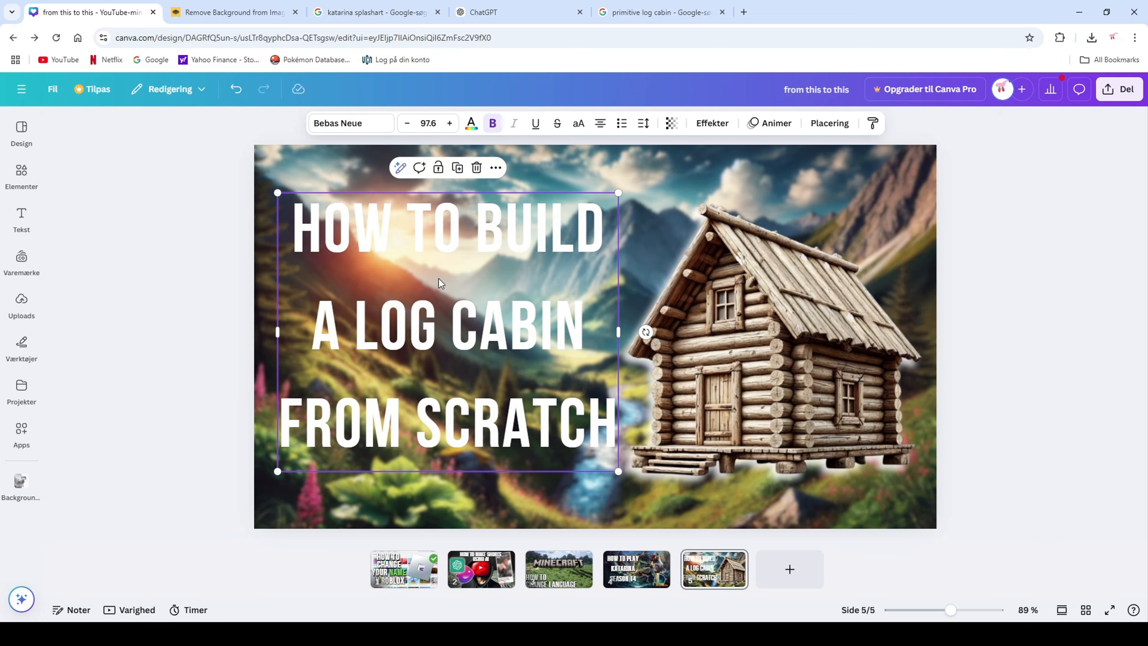
- Try an outline effect (Kontur) in black on the title text at thickness 50
{"action": "left_click", "coordinate": [414, 229]}
{"action": "left_click", "coordinate": [178, 251]}
{"action": "left_click", "coordinate": [379, 243]}
{"action": "left_click", "coordinate": [712, 124]}
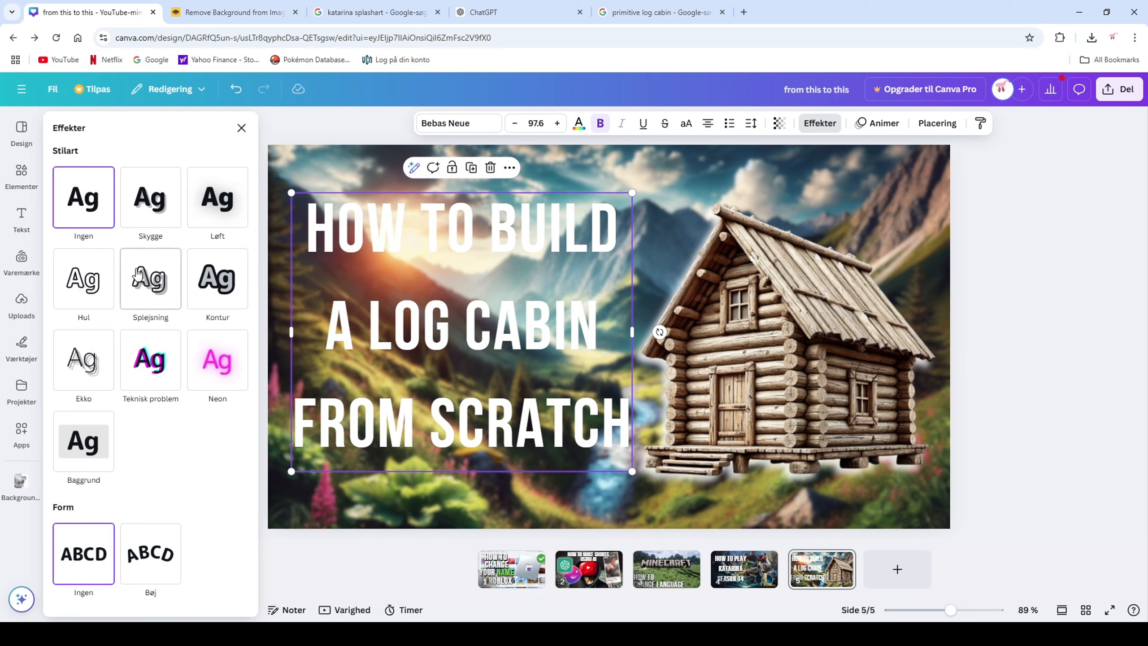
{"action": "left_click", "coordinate": [202, 269]}
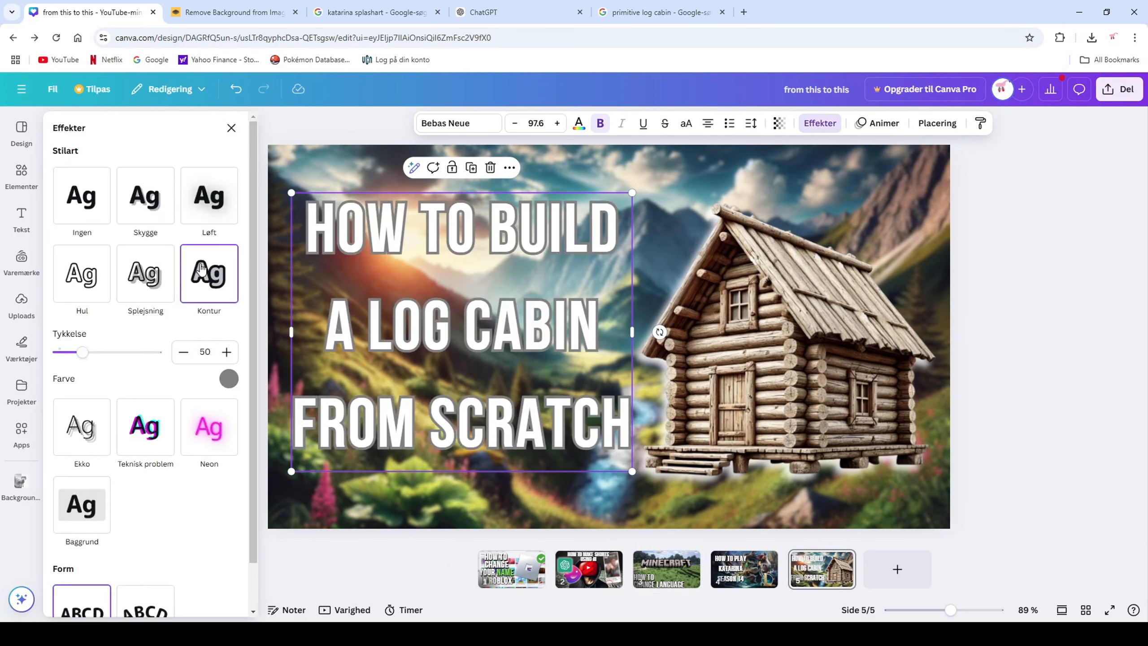
{"action": "left_click", "coordinate": [229, 379]}
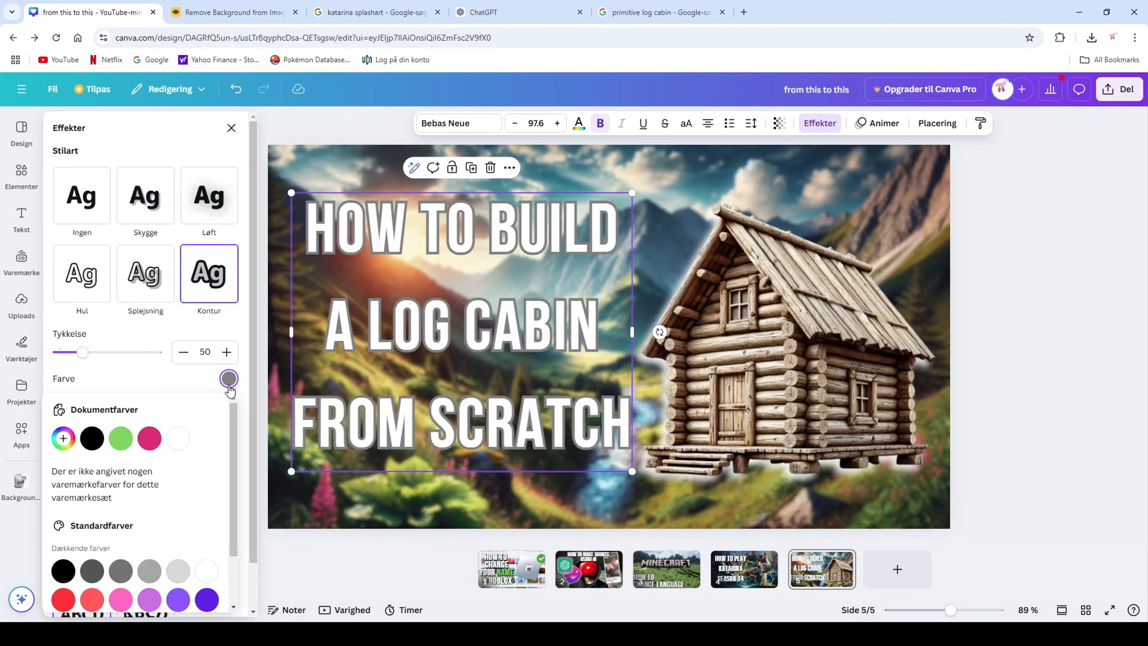
{"action": "left_click", "coordinate": [89, 439]}
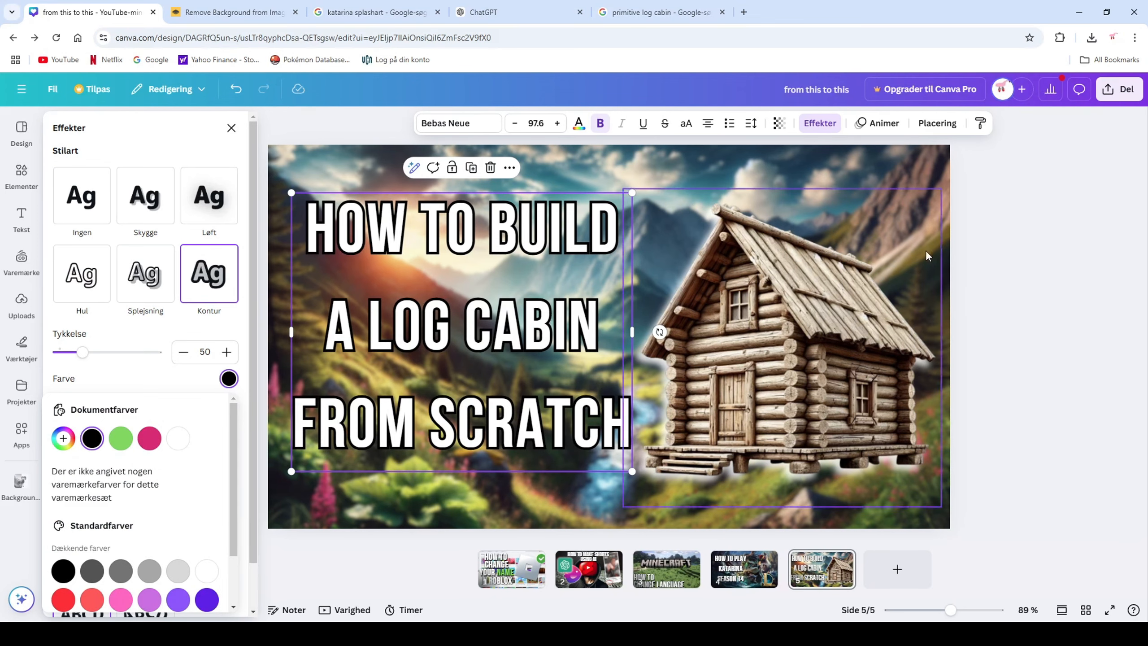
{"action": "left_click", "coordinate": [995, 271]}
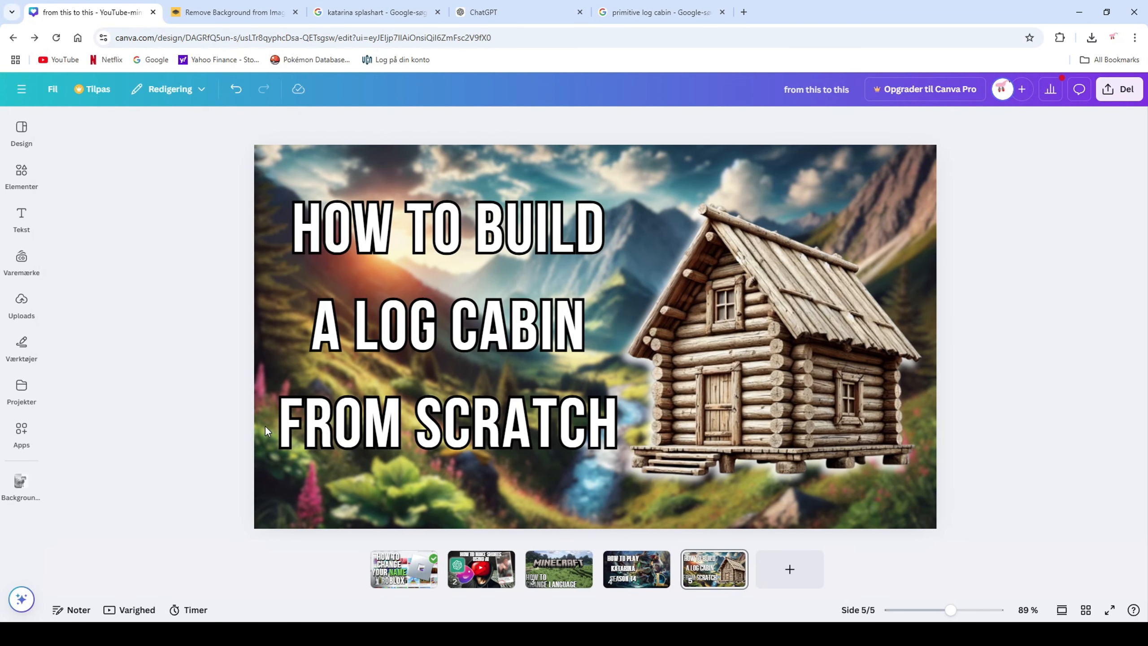
- Enlarge the title text to font size 101 and centre it vertically on the page's left half
{"action": "left_click", "coordinate": [284, 450]}
{"action": "left_click_drag", "start_coordinate": [278, 471], "coordinate": [267, 482]}
{"action": "left_click_drag", "start_coordinate": [307, 436], "coordinate": [318, 436]}
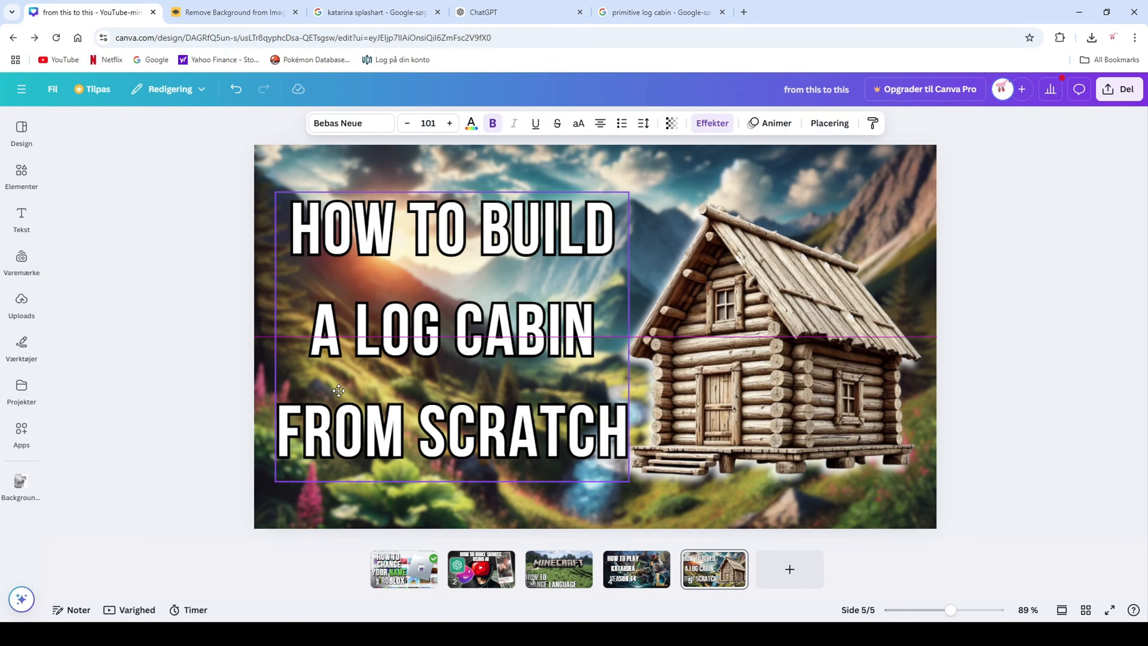
{"action": "left_click", "coordinate": [115, 419]}
- Give the title text a black shadow effect (Skygge) with blur (Slør) 100 and a raised opacity (Gennemsigtighed)
{"action": "left_click", "coordinate": [278, 318]}
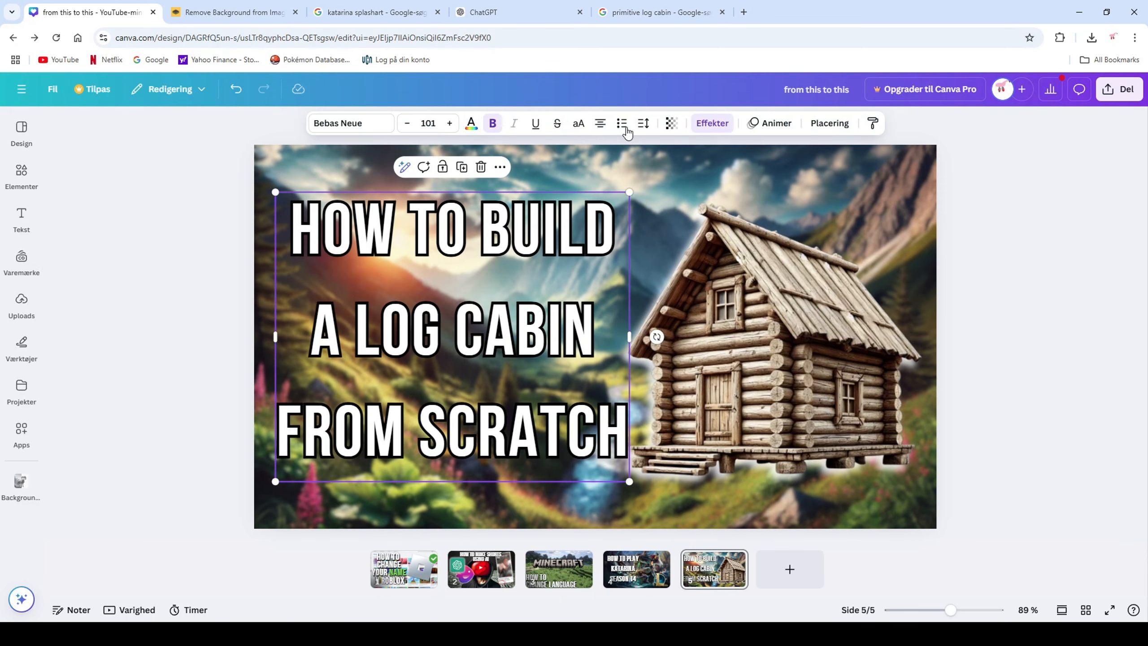
{"action": "left_click", "coordinate": [712, 123]}
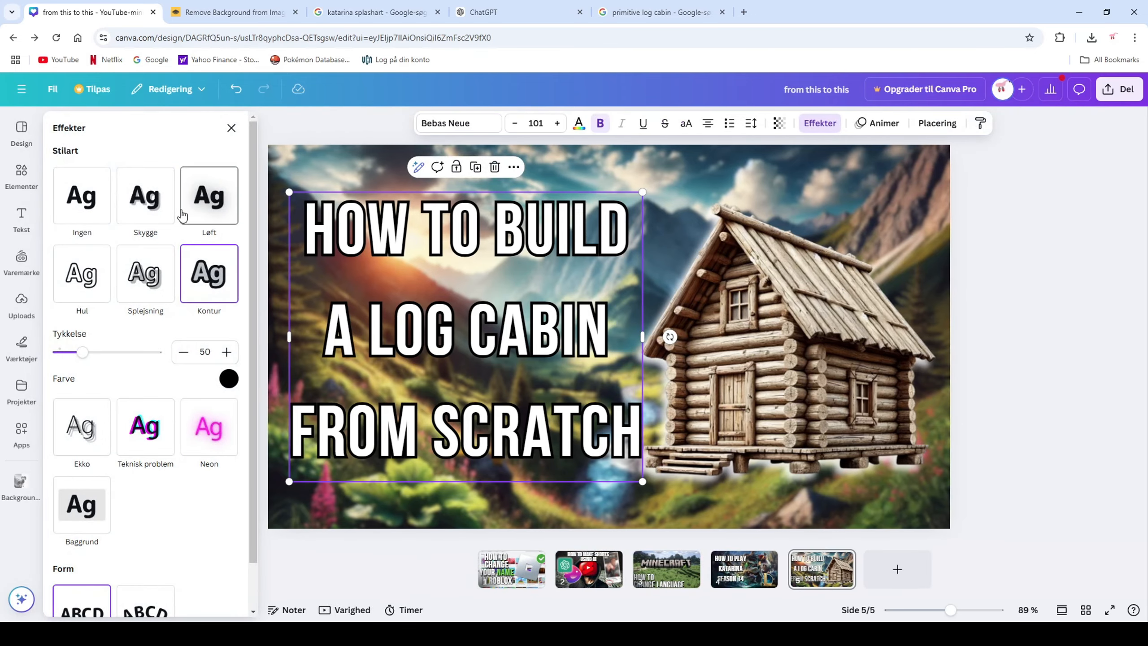
{"action": "left_click", "coordinate": [149, 216]}
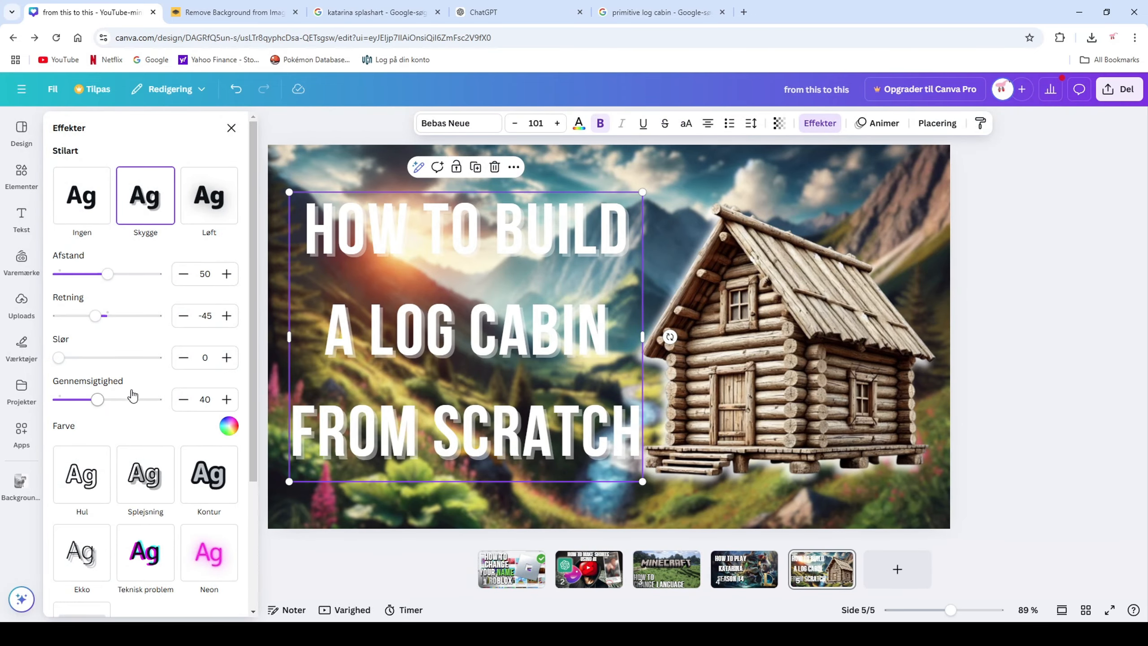
{"action": "scroll", "coordinate": [131, 393], "scroll_direction": "down", "scroll_amount": 5}
{"action": "scroll", "coordinate": [103, 371], "scroll_direction": "up", "scroll_amount": 5}
{"action": "left_click_drag", "start_coordinate": [70, 358], "coordinate": [215, 339]}
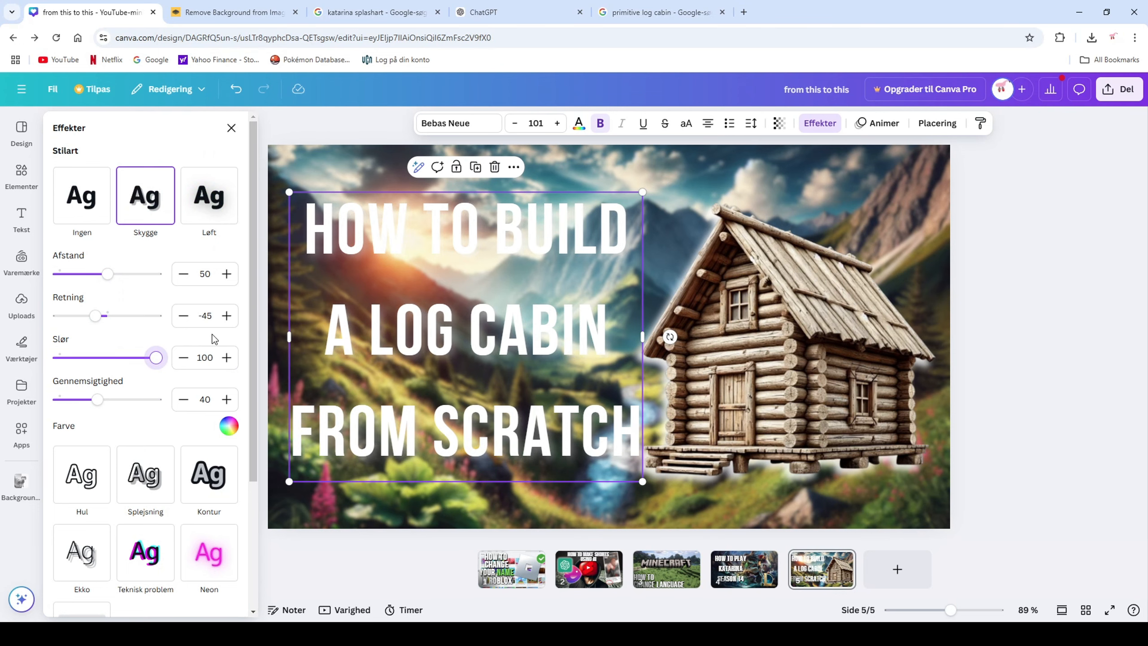
{"action": "left_click_drag", "start_coordinate": [89, 407], "coordinate": [239, 391]}
{"action": "left_click", "coordinate": [229, 426]}
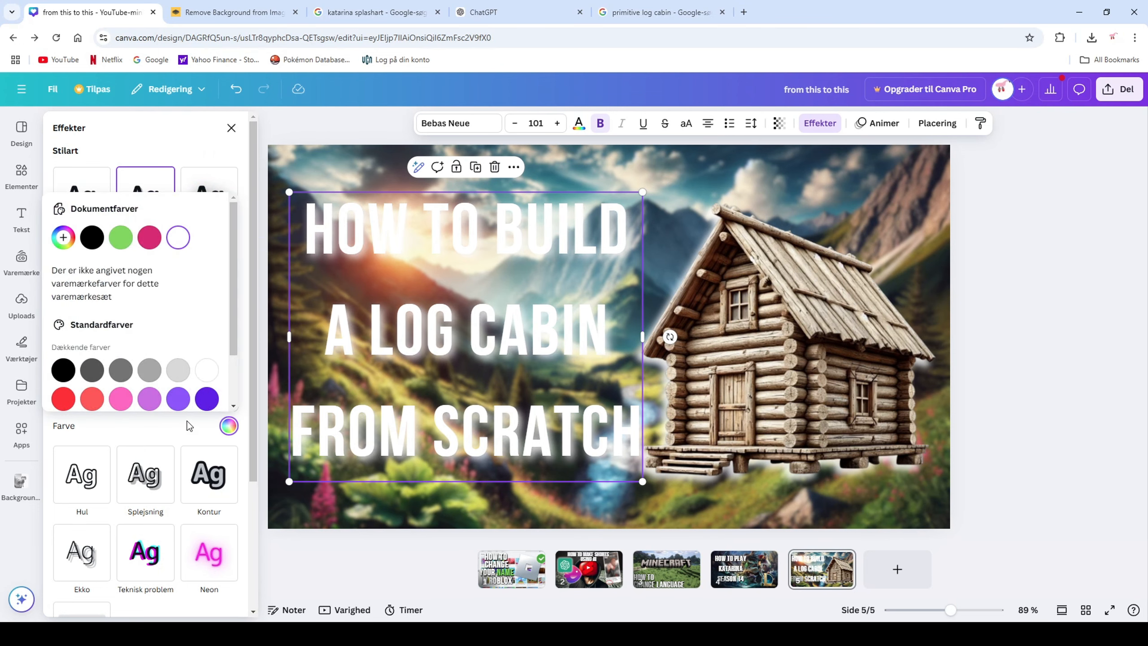
{"action": "left_click", "coordinate": [64, 370]}
{"action": "left_click", "coordinate": [231, 127]}
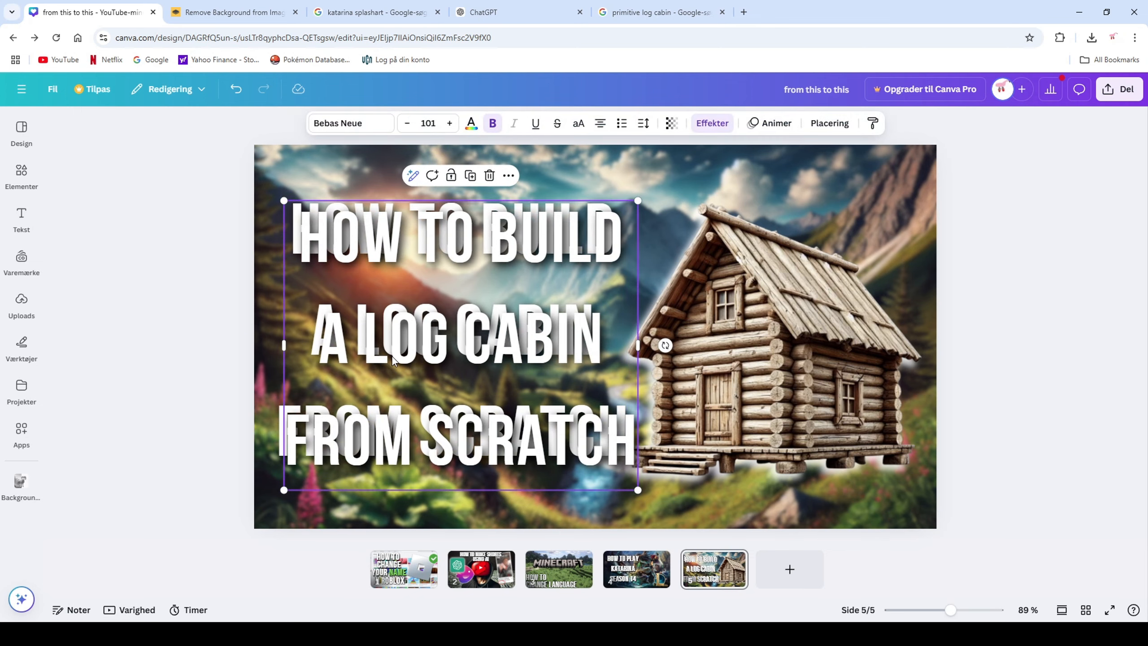
- Duplicate the title text, align the copy over the original to deepen the shadow, and enlarge the stacked text slightly
{"action": "left_click_drag", "start_coordinate": [392, 357], "coordinate": [416, 368]}
{"action": "key", "text": "ctrl+d"}
{"action": "left_click", "coordinate": [178, 353]}
{"action": "left_click_drag", "start_coordinate": [307, 166], "coordinate": [414, 279]}
{"action": "left_click_drag", "start_coordinate": [629, 189], "coordinate": [640, 183]}
{"action": "left_click", "coordinate": [181, 245]}
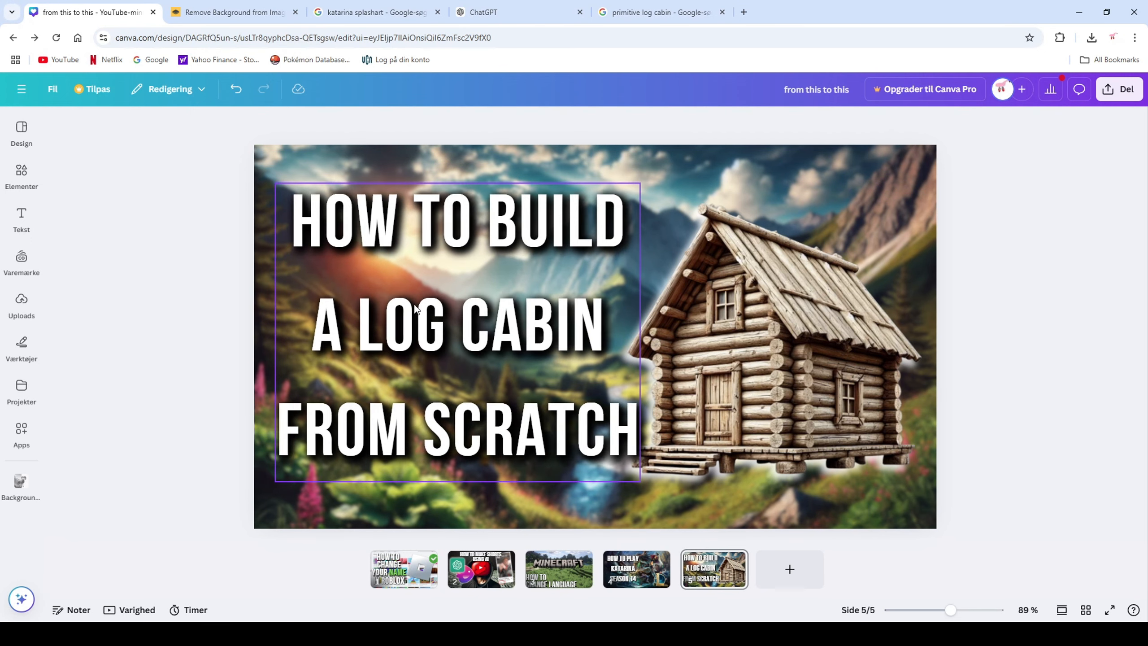
- Move the stacked title text slightly up and closer to the page's left edge
{"action": "left_click", "coordinate": [372, 322]}
{"action": "left_click", "coordinate": [105, 371]}
{"action": "left_click_drag", "start_coordinate": [341, 513], "coordinate": [408, 364]}
{"action": "left_click", "coordinate": [219, 386]}
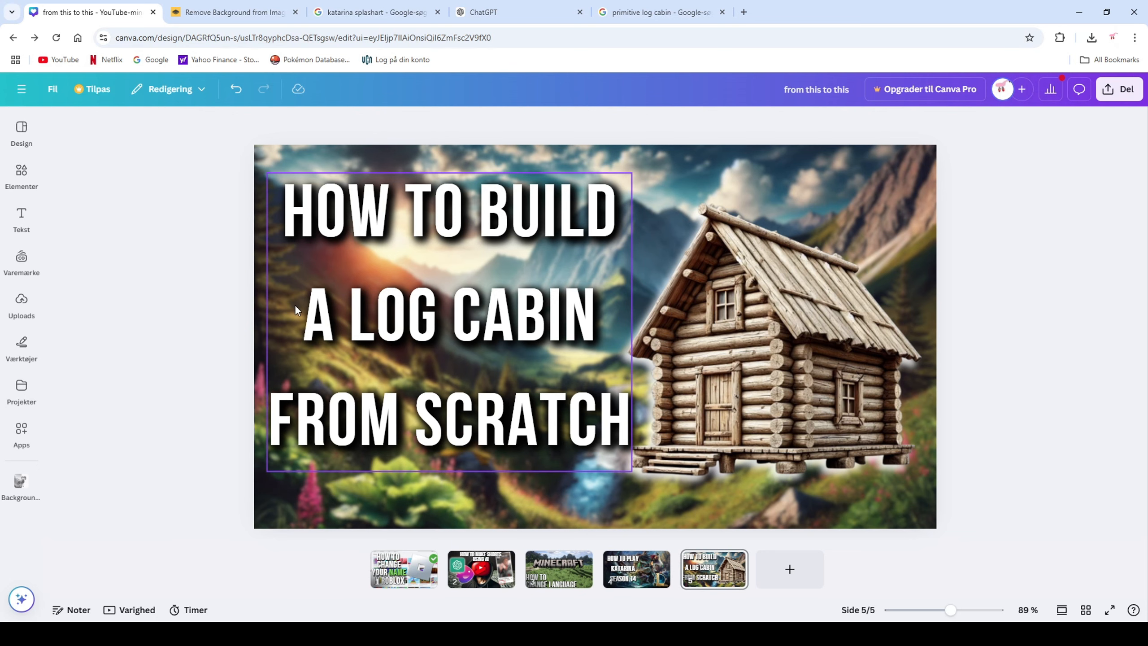
- Search the elements library for "yes symbol" and refine the search to the suggested term "Check mark"
{"action": "left_click", "coordinate": [21, 175]}
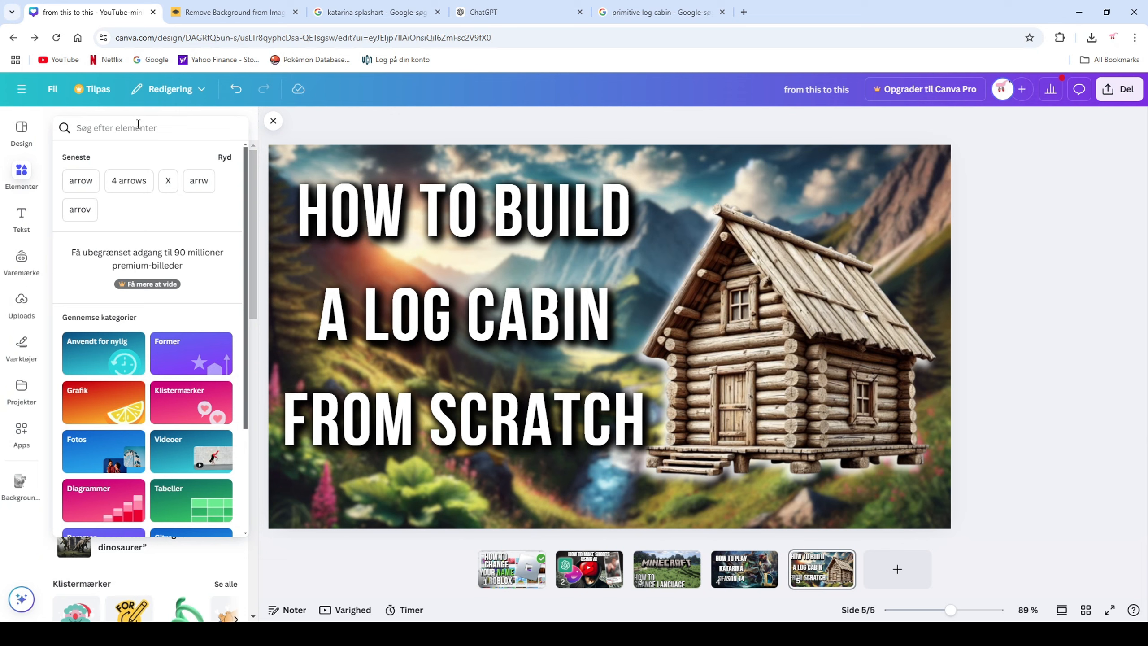
{"action": "type", "text": "ye"}
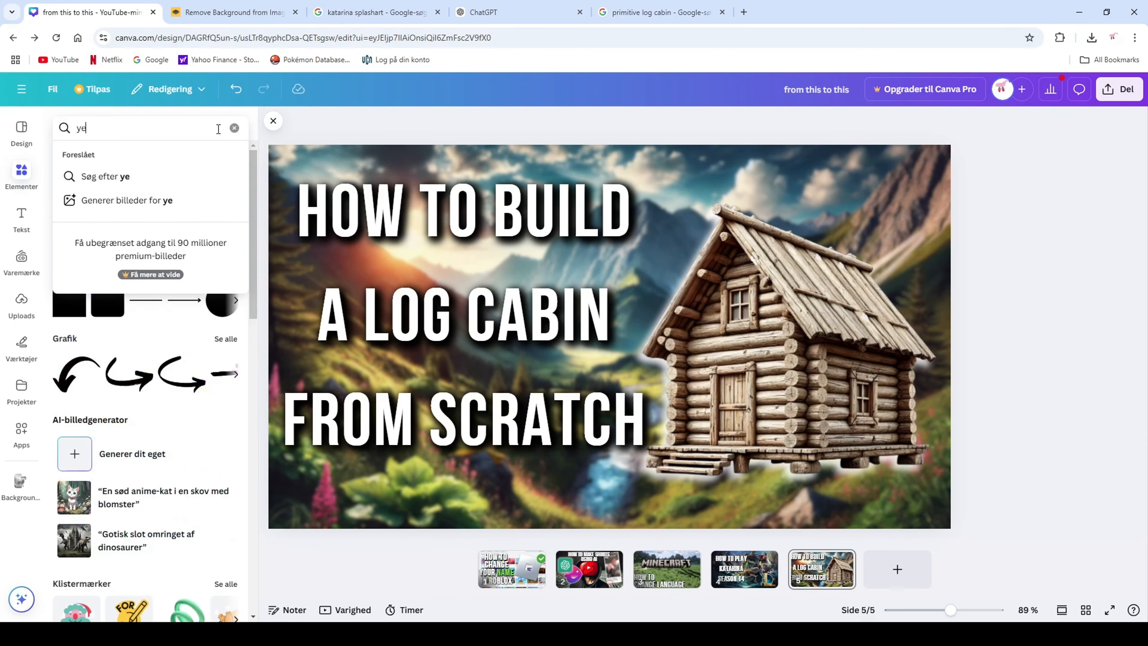
{"action": "type", "text": "s symbol"}
{"action": "key", "text": "Return"}
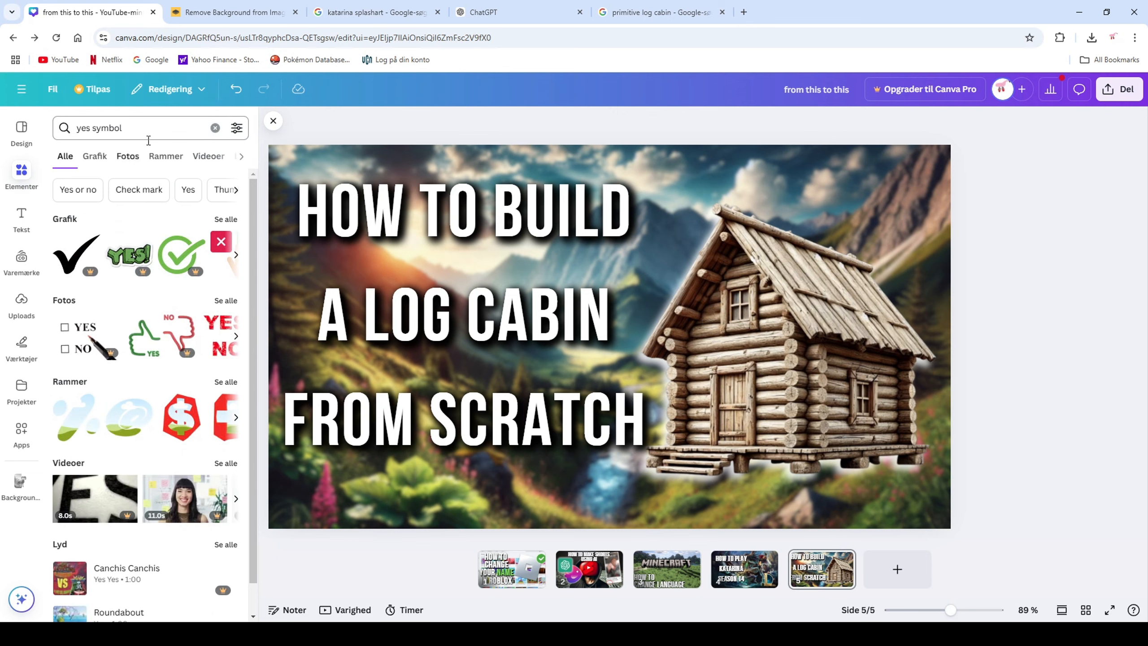
{"action": "left_click", "coordinate": [146, 190]}
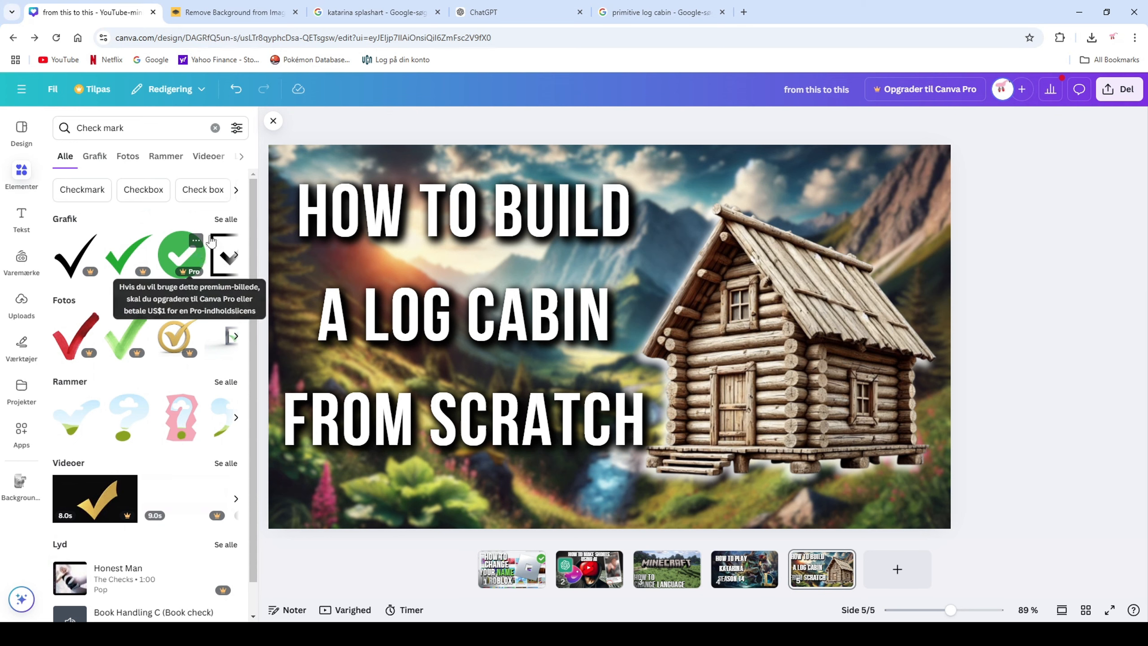
- Browse the check mark graphics and insert the free green square with a white check mark
{"action": "left_click", "coordinate": [237, 260]}
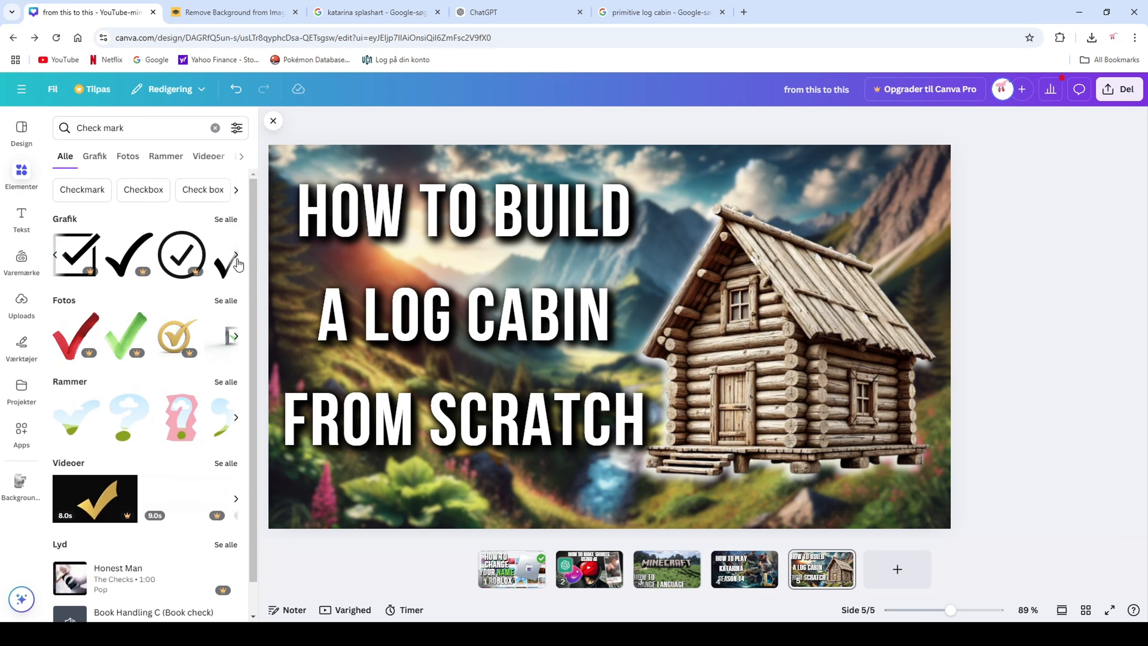
{"action": "left_click", "coordinate": [237, 259]}
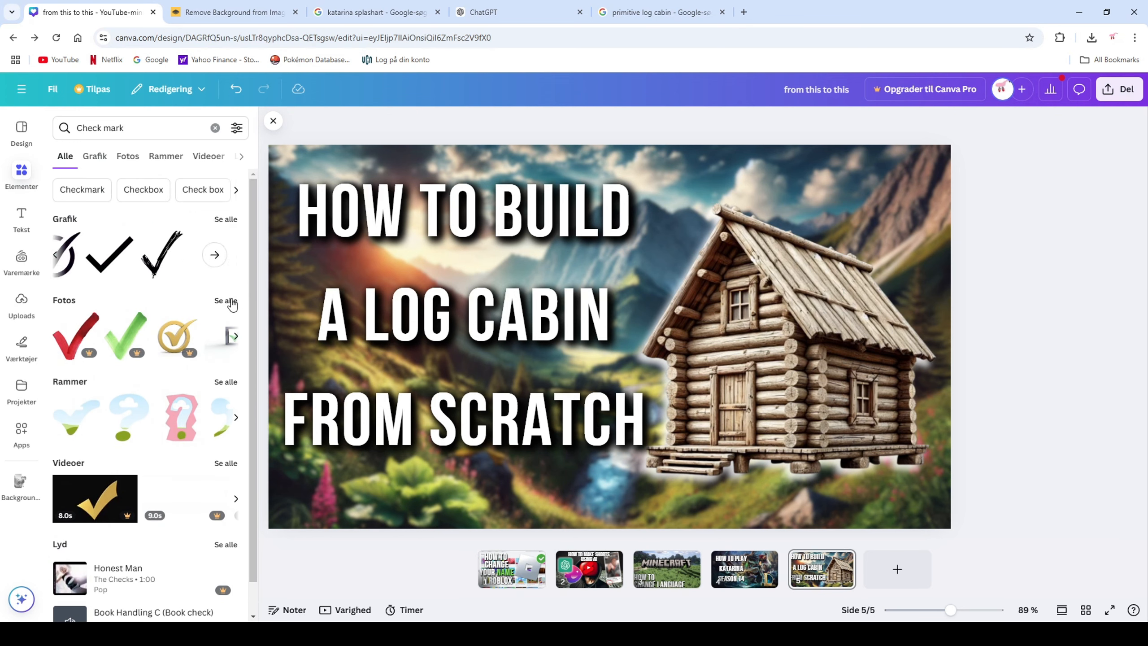
{"action": "left_click", "coordinate": [237, 335]}
{"action": "left_click", "coordinate": [226, 219]}
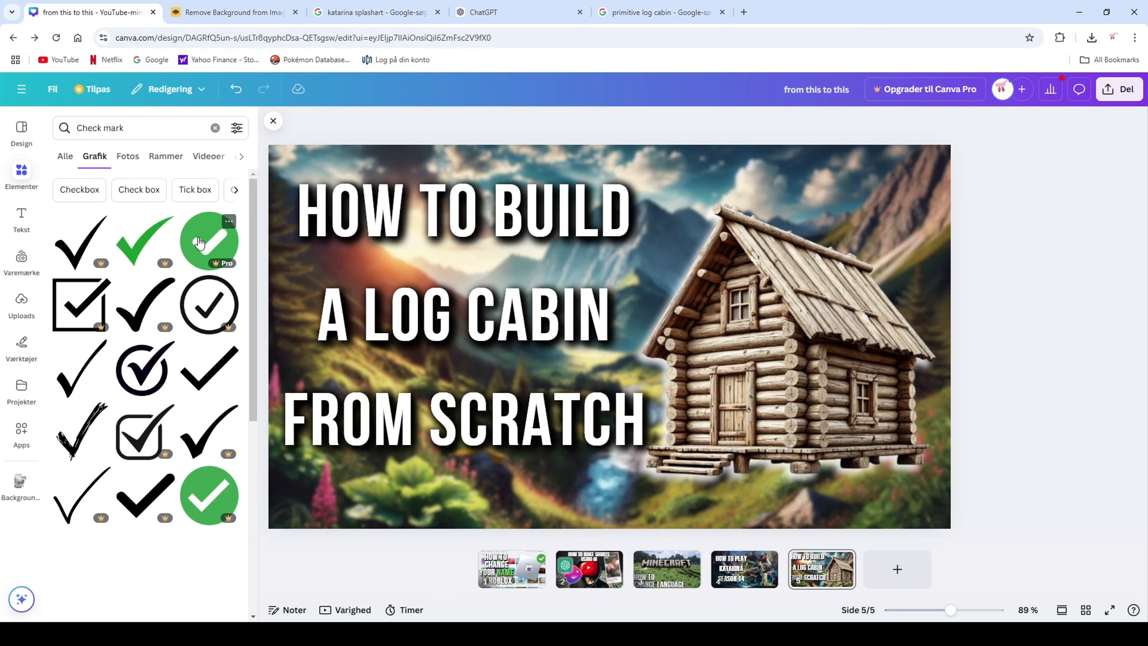
{"action": "scroll", "coordinate": [136, 281], "scroll_direction": "down", "scroll_amount": 2}
{"action": "scroll", "coordinate": [136, 281], "scroll_direction": "down", "scroll_amount": 5}
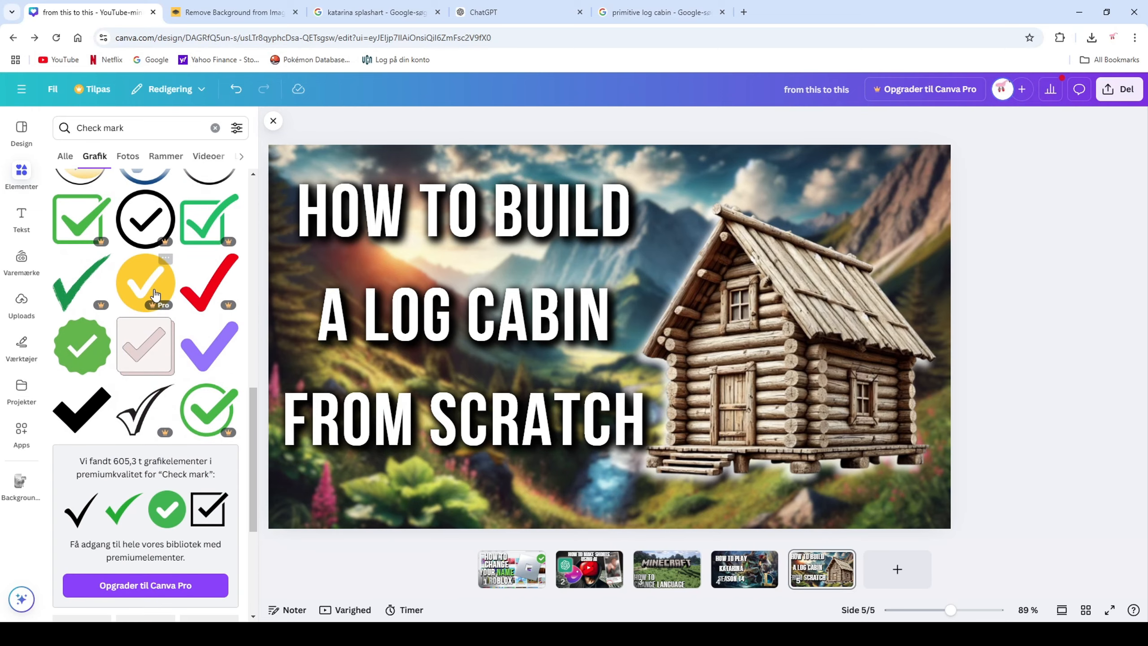
{"action": "left_click", "coordinate": [144, 273]}
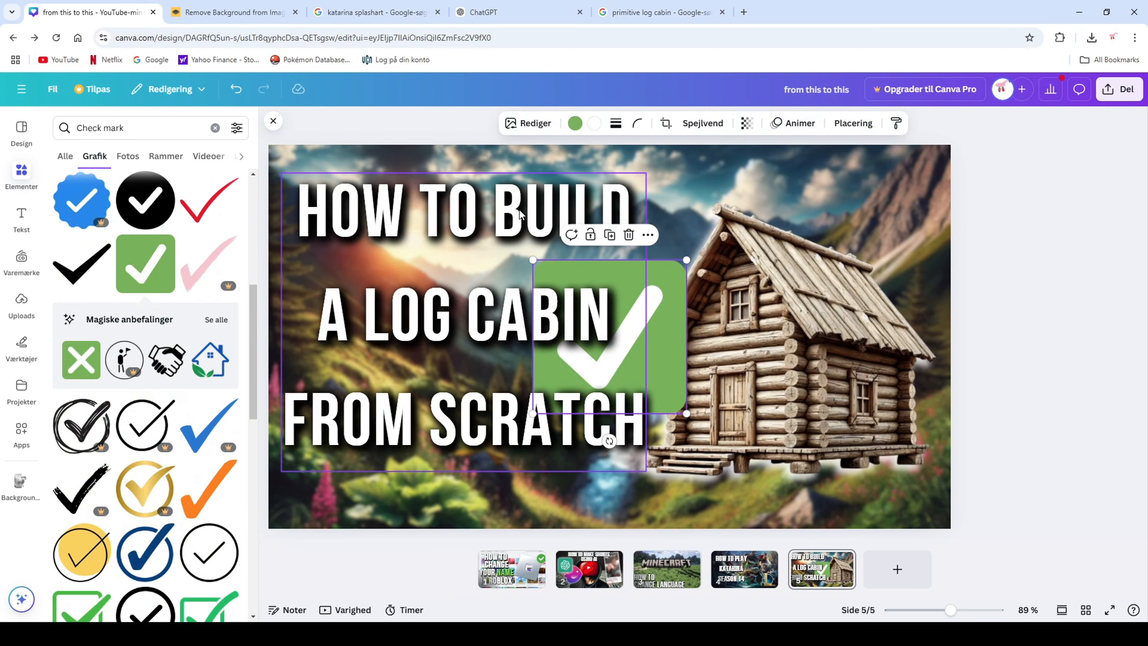
- Round the check mark square's corners into a full circle, and shrink and place it over the right side of the cabin roof
{"action": "left_click_drag", "start_coordinate": [668, 310], "coordinate": [799, 268]}
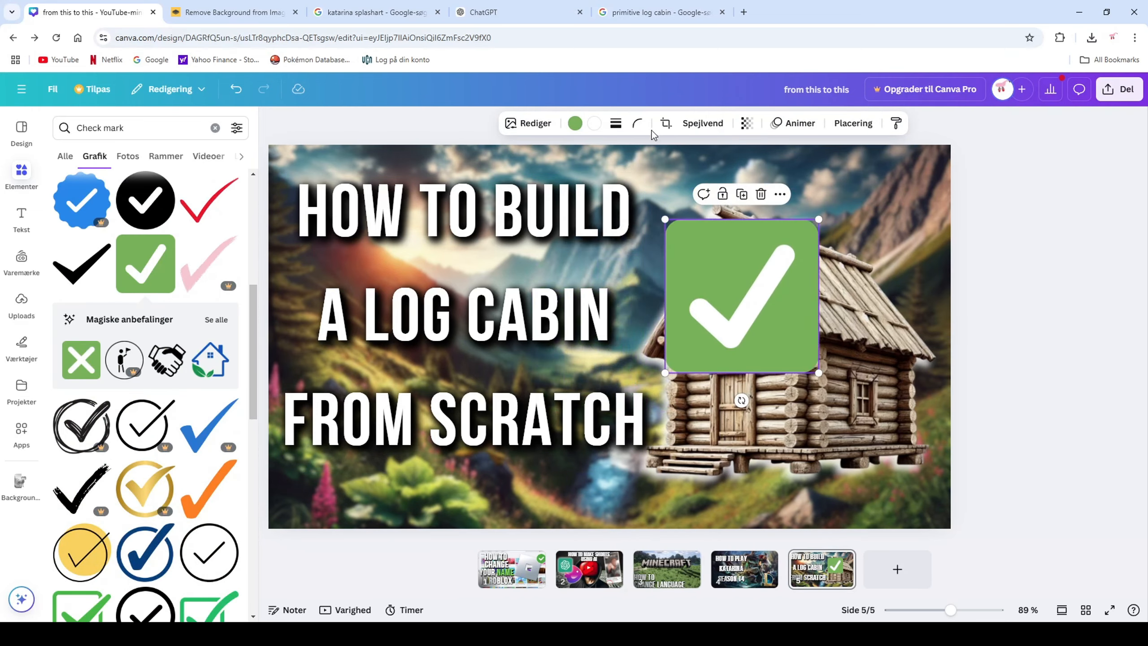
{"action": "left_click", "coordinate": [638, 123]}
{"action": "left_click_drag", "start_coordinate": [577, 172], "coordinate": [667, 172]}
{"action": "left_click_drag", "start_coordinate": [817, 229], "coordinate": [769, 254]}
{"action": "left_click_drag", "start_coordinate": [722, 307], "coordinate": [844, 233]}
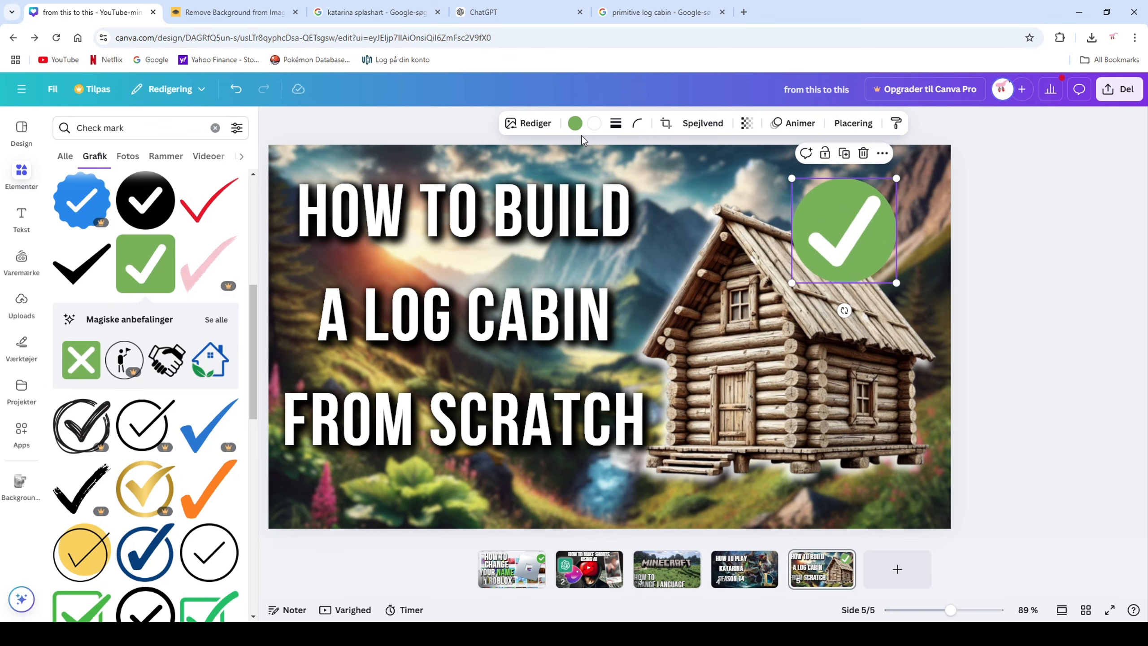
- Recolour the check mark's green background to grass green #7ed957 and nudge the graphic slightly up and right
{"action": "left_click", "coordinate": [575, 123]}
{"action": "left_click", "coordinate": [168, 222]}
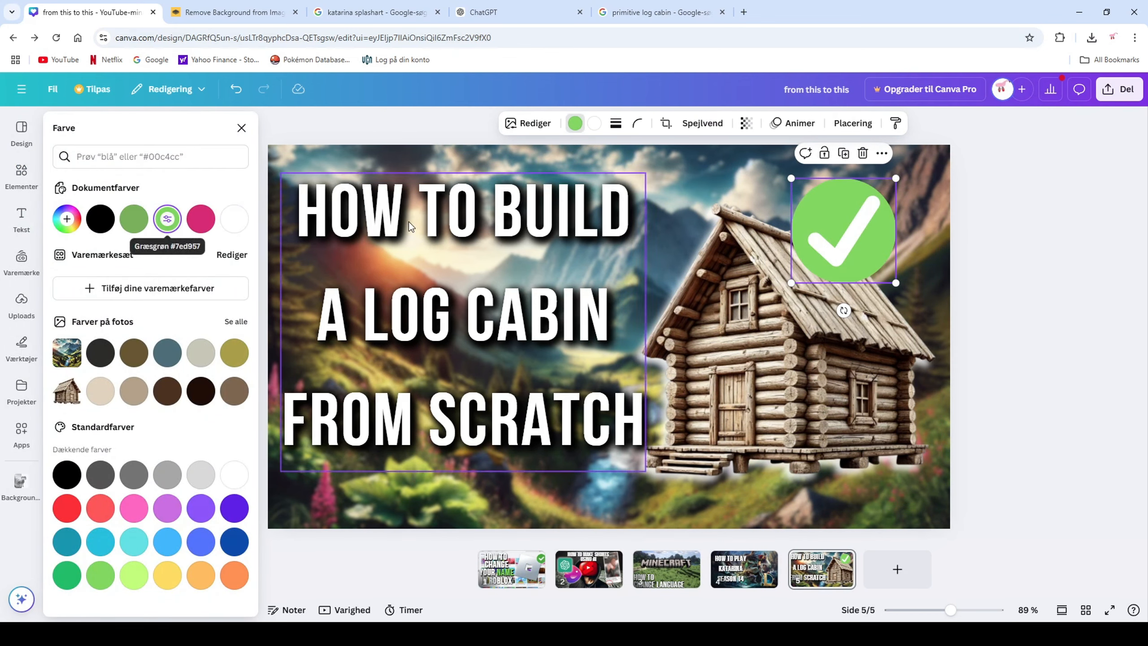
{"action": "left_click", "coordinate": [1043, 219]}
{"action": "left_click_drag", "start_coordinate": [847, 235], "coordinate": [858, 226]}
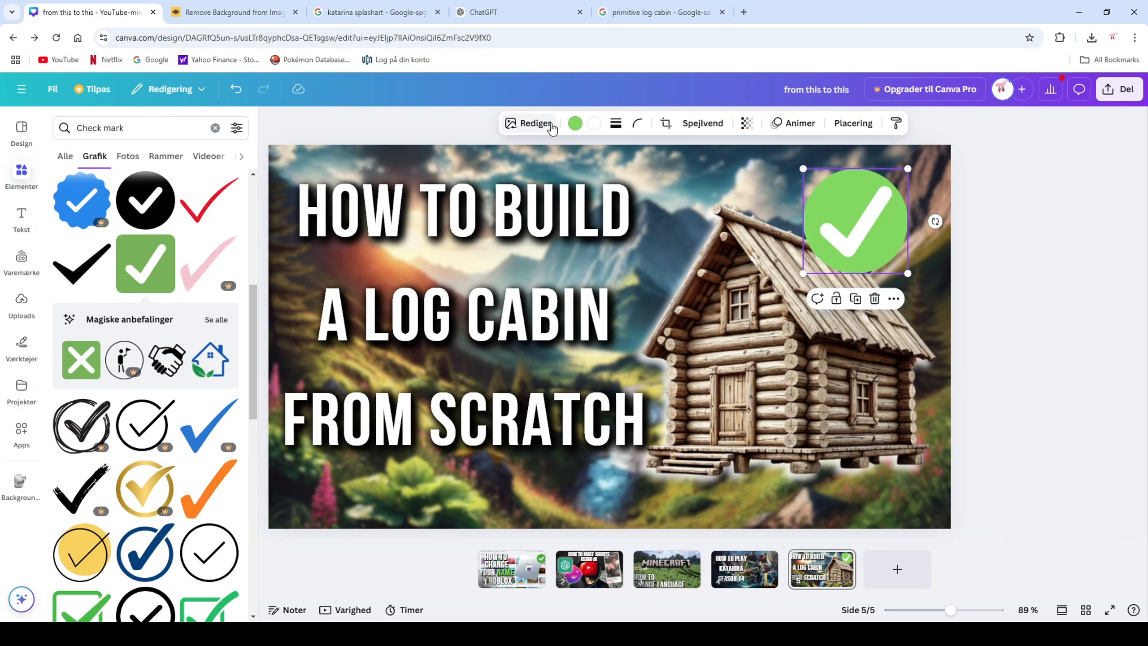
- Give the check mark an outline shadow effect (Kontur) in white #FFFFFF at size 25 and intensity 100
{"action": "left_click", "coordinate": [536, 123]}
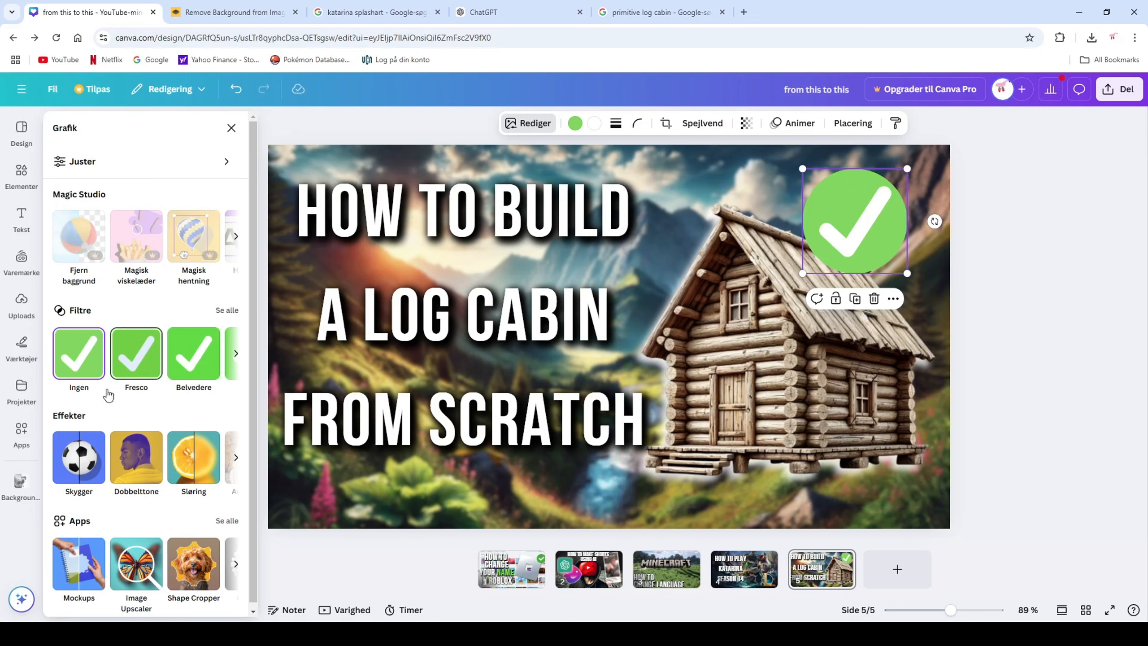
{"action": "left_click", "coordinate": [78, 457]}
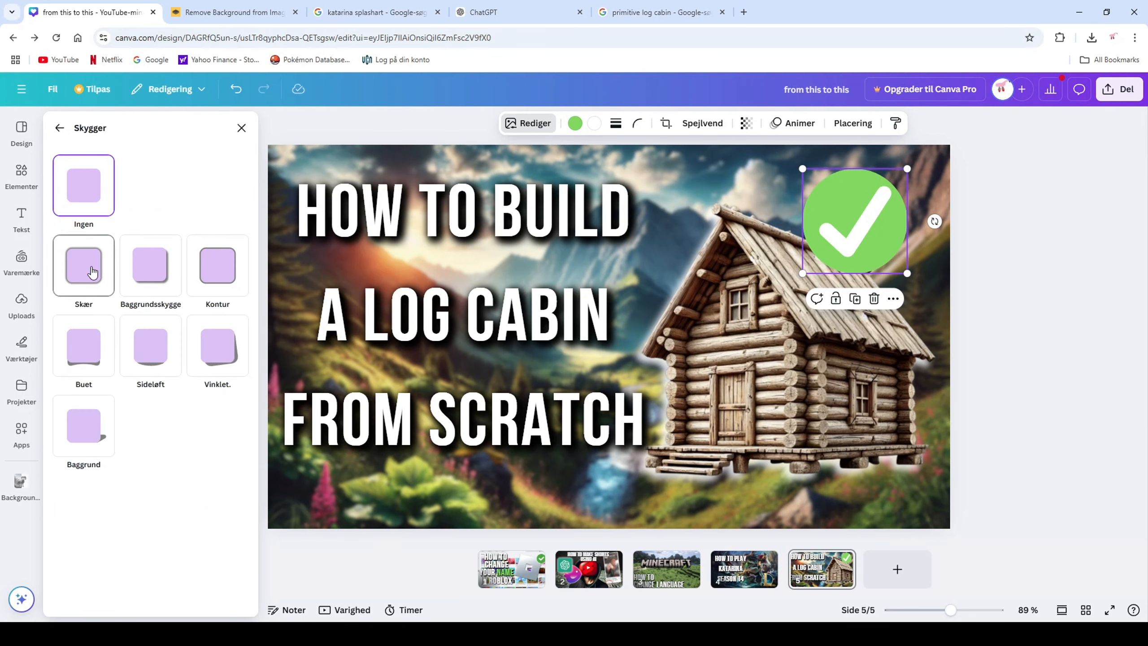
{"action": "left_click", "coordinate": [218, 263]}
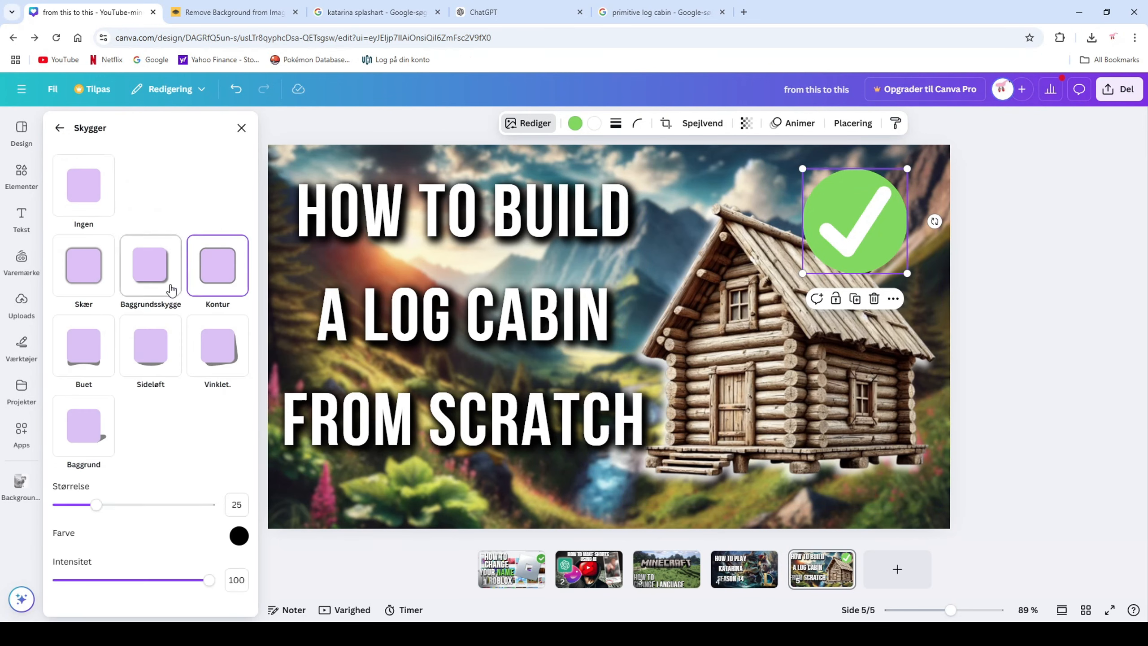
{"action": "left_click", "coordinate": [236, 537]}
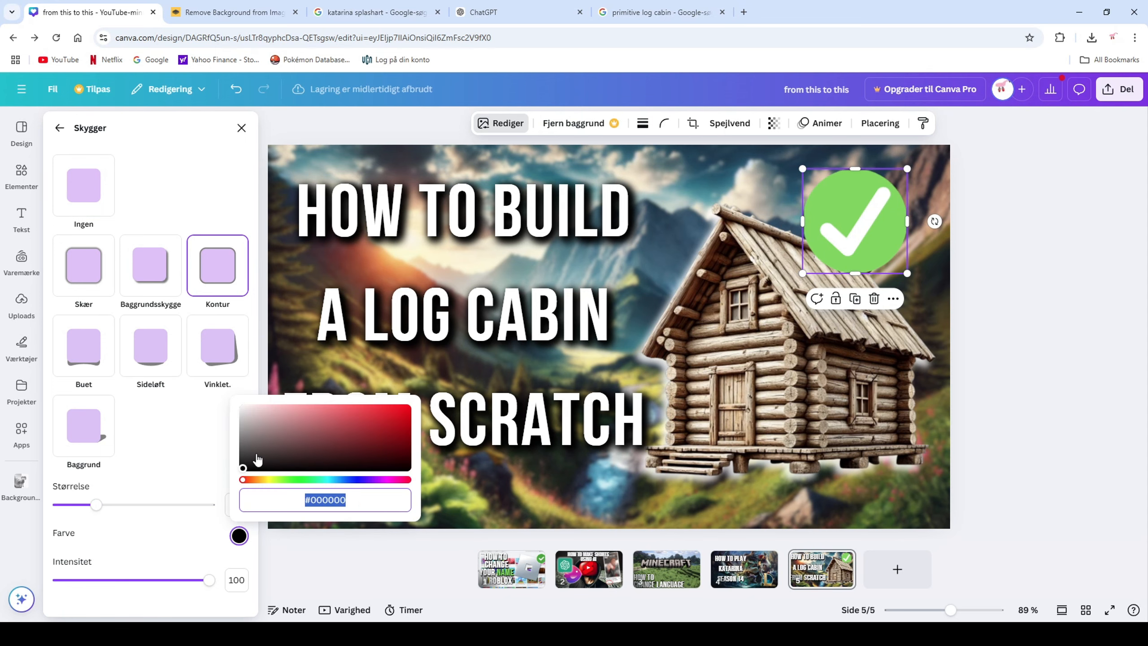
{"action": "left_click_drag", "start_coordinate": [257, 460], "coordinate": [192, 398]}
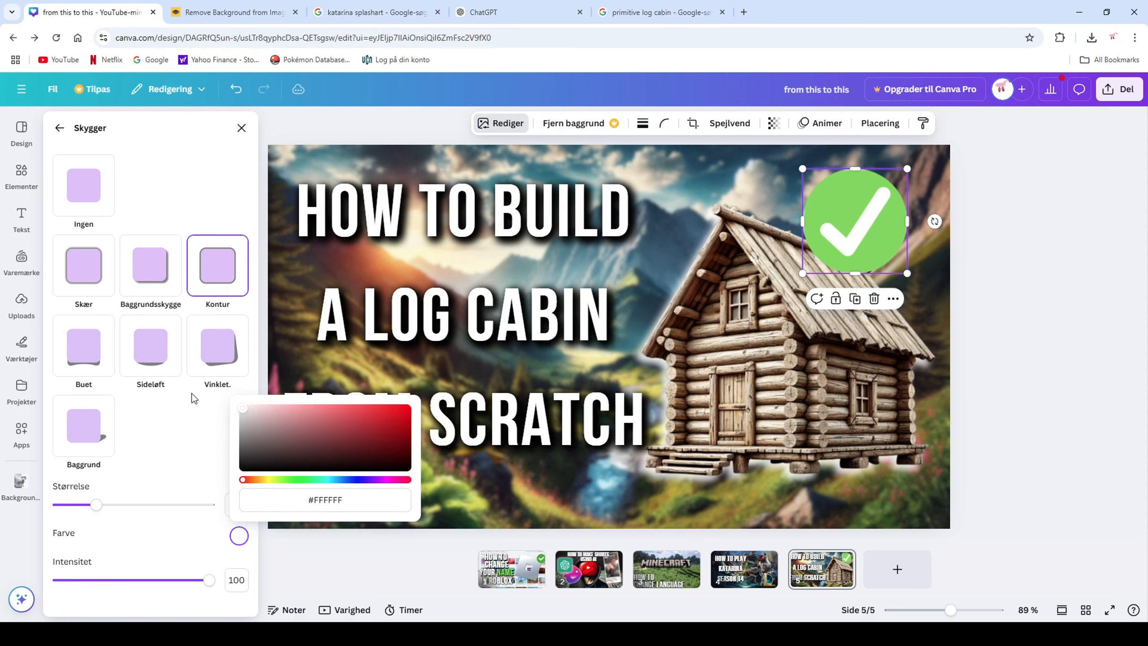
{"action": "left_click", "coordinate": [1015, 333]}
{"action": "left_click", "coordinate": [876, 217]}
{"action": "left_click", "coordinate": [1058, 218]}
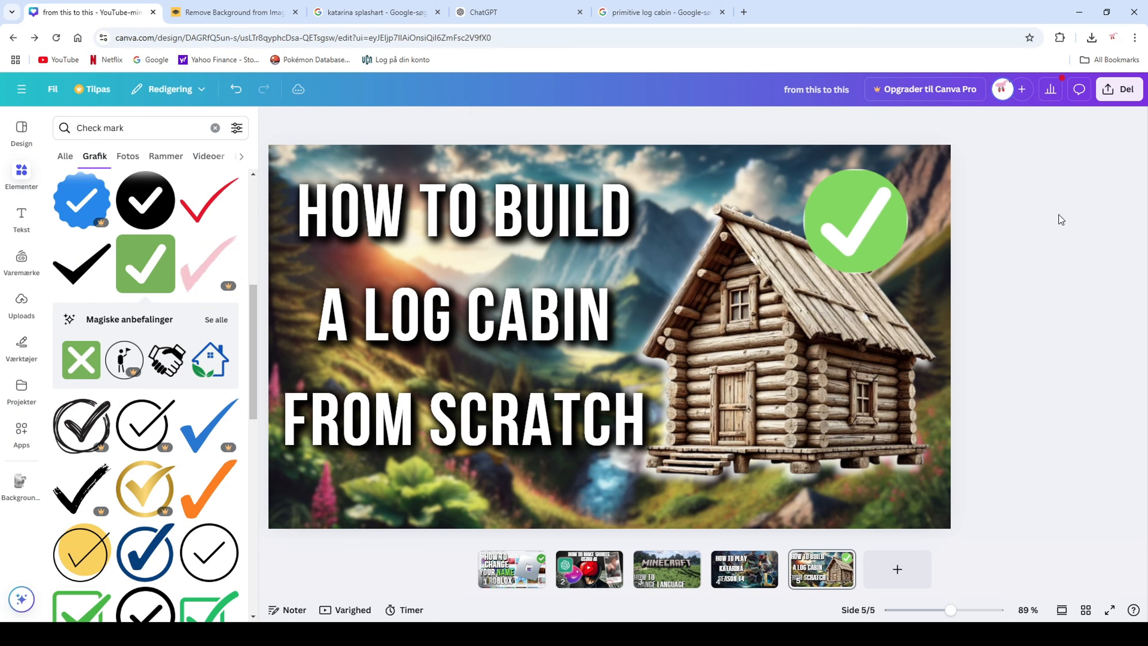
- Try enlarging the outlined check mark from its lower-left corner, then undo the resize
{"action": "left_click", "coordinate": [888, 208]}
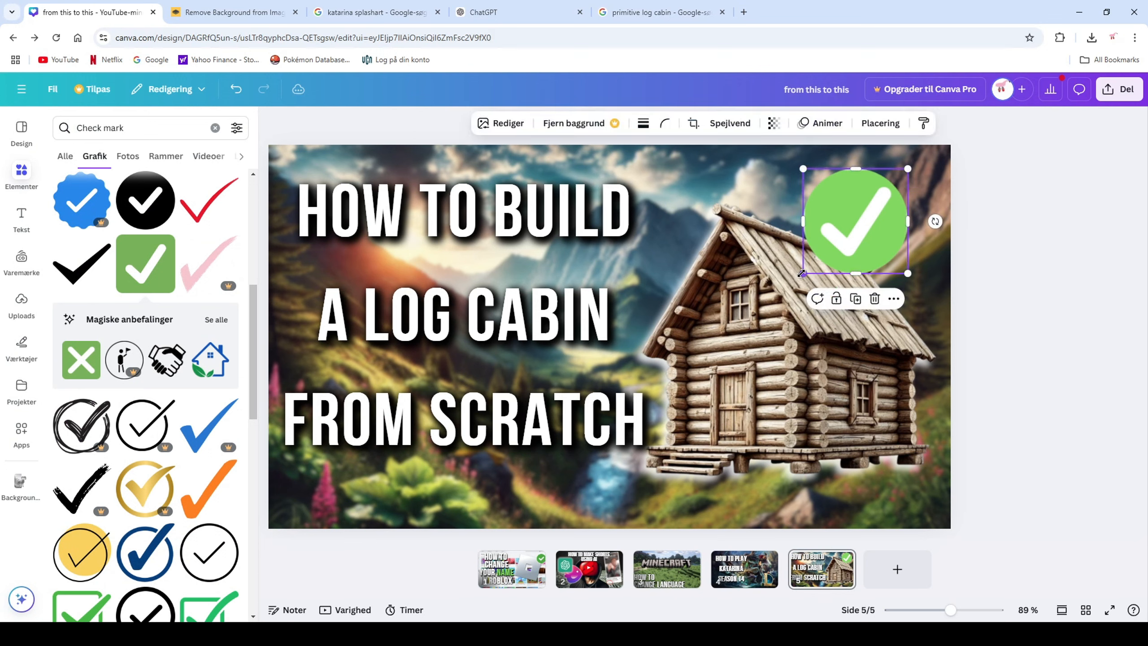
{"action": "left_click", "coordinate": [1025, 233]}
{"action": "left_click", "coordinate": [822, 200]}
{"action": "left_click_drag", "start_coordinate": [804, 274], "coordinate": [782, 295]}
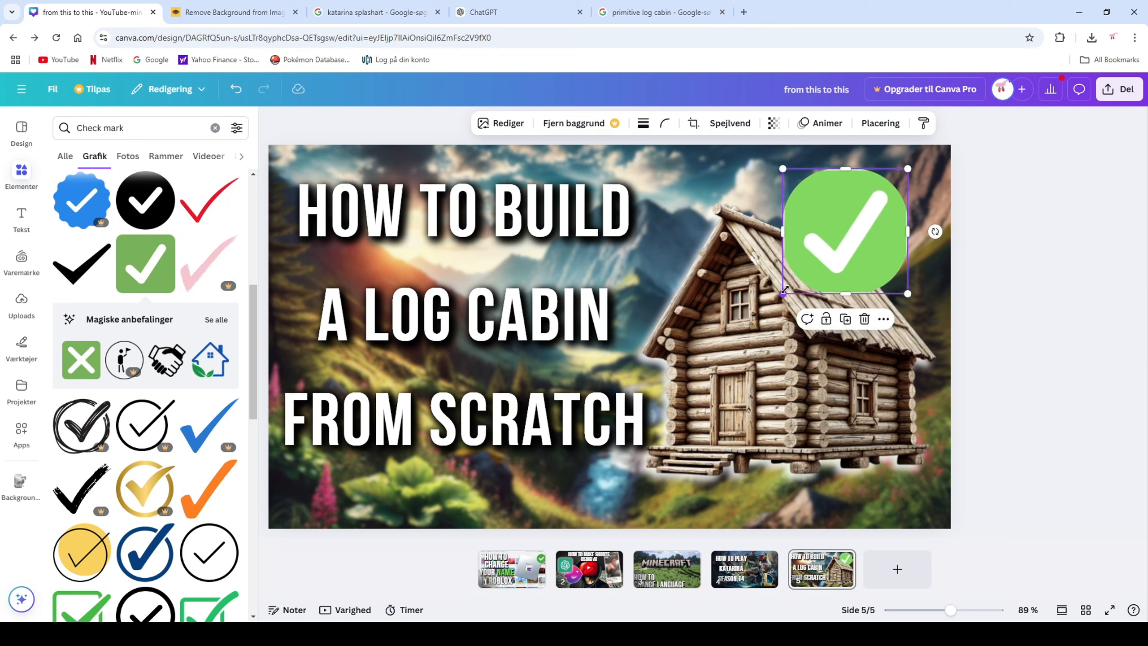
{"action": "key", "text": "ctrl+z"}
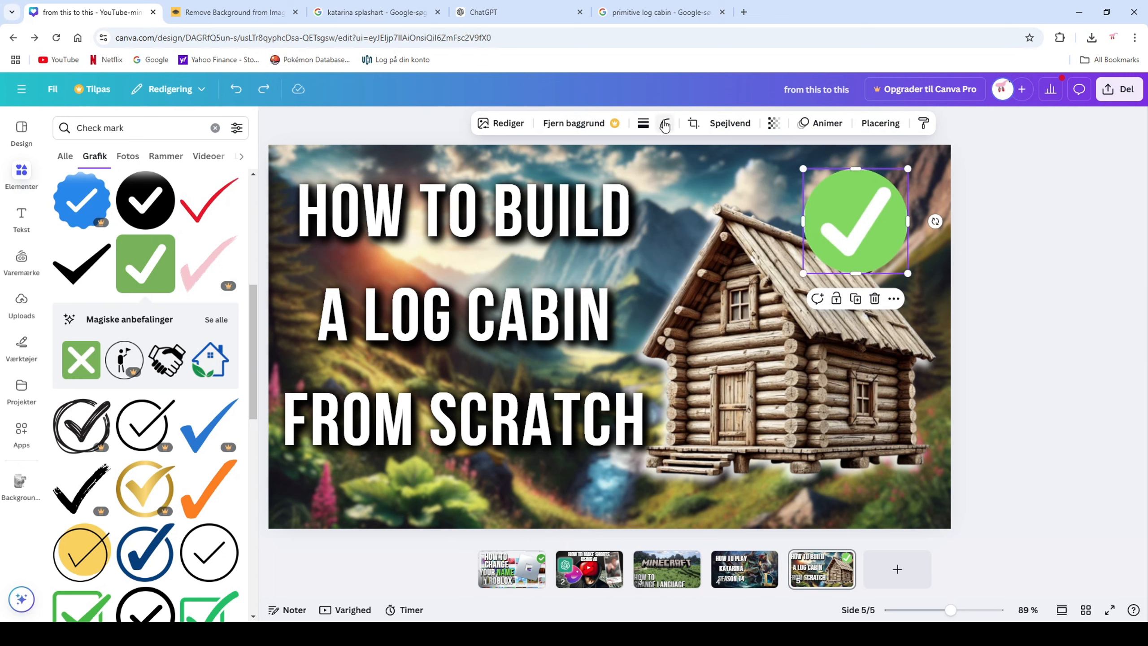
- Try raising the corner rounding of the outlined check mark
{"action": "left_click", "coordinate": [665, 125]}
{"action": "left_click_drag", "start_coordinate": [640, 180], "coordinate": [778, 178]}
{"action": "left_click", "coordinate": [908, 214]}
- Remove the outline shadow from the check mark by setting its shadow effect to none (Ingen)
{"action": "left_click", "coordinate": [502, 123]}
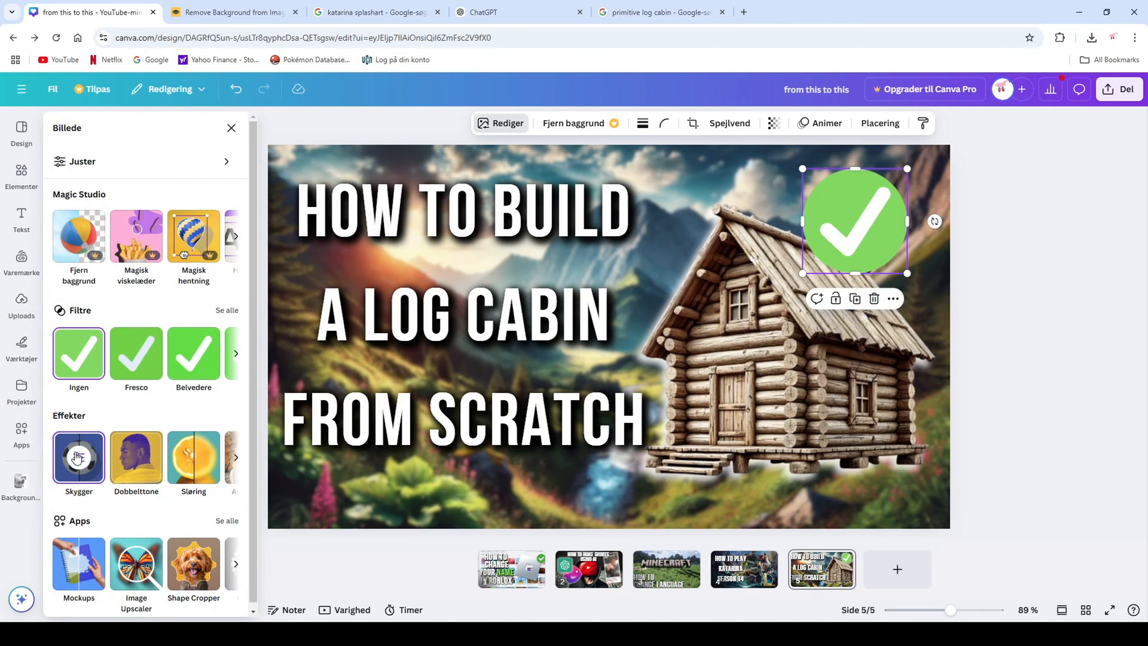
{"action": "left_click", "coordinate": [72, 456]}
{"action": "left_click", "coordinate": [111, 195]}
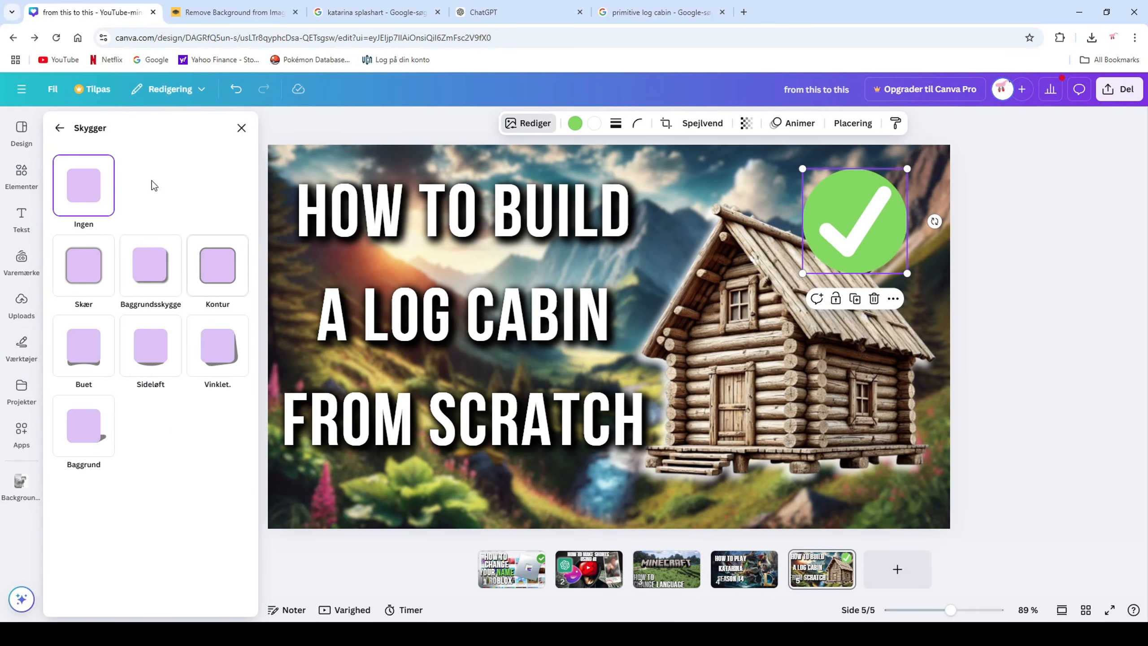
{"action": "left_click", "coordinate": [241, 128]}
- Make the check mark circle slightly smaller and reposition it over the right slope of the cabin roof
{"action": "left_click_drag", "start_coordinate": [803, 274], "coordinate": [795, 280]}
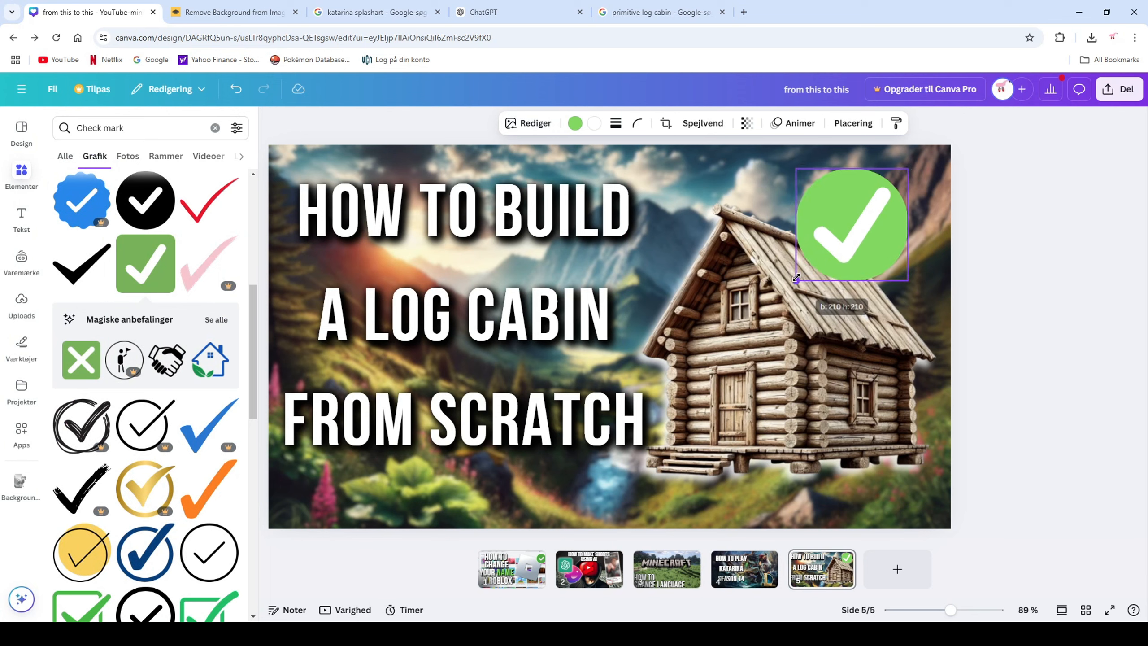
{"action": "left_click", "coordinate": [1008, 232]}
{"action": "left_click_drag", "start_coordinate": [874, 218], "coordinate": [878, 222]}
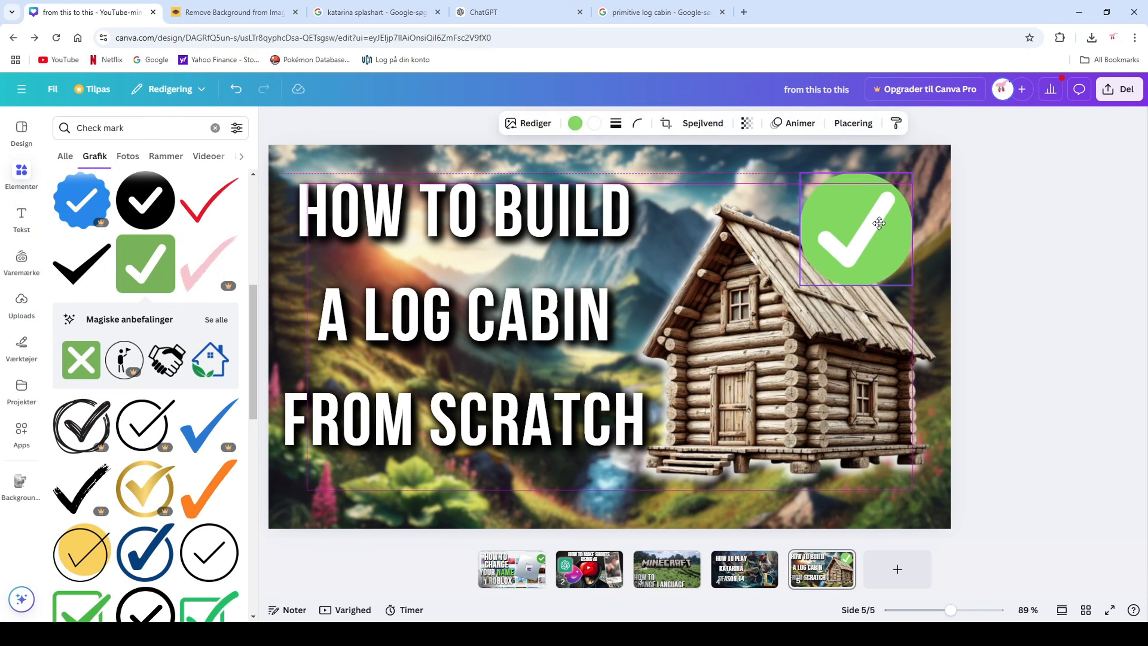
{"action": "left_click_drag", "start_coordinate": [915, 172], "coordinate": [896, 183]}
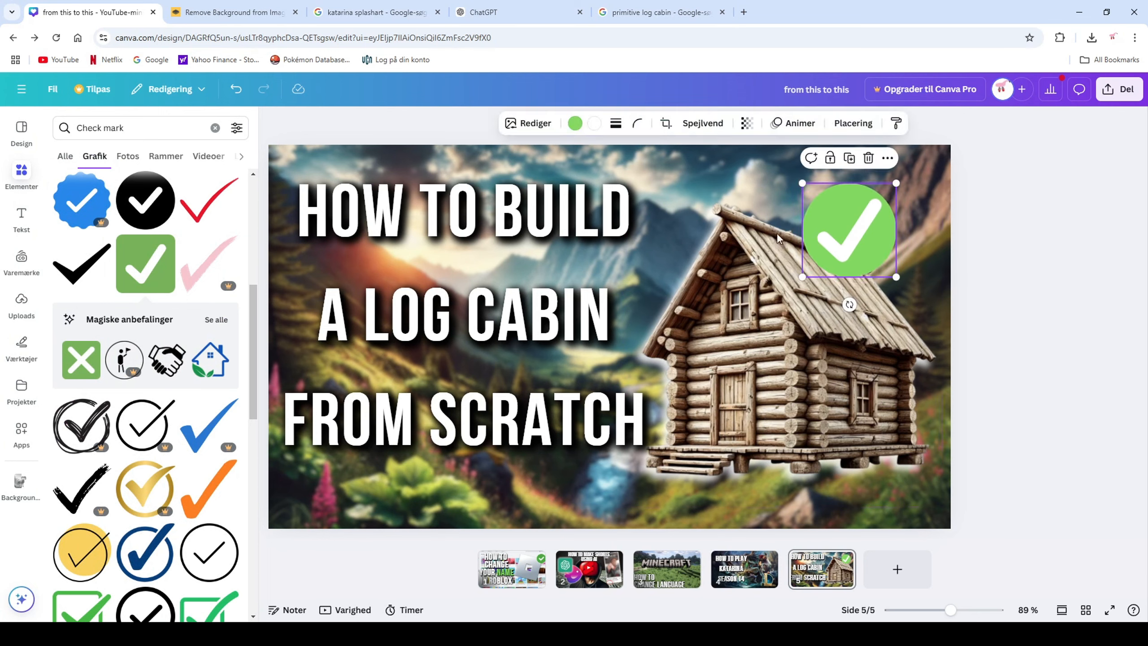
- Close the elements library, nudge the check mark slightly right, and deselect it
{"action": "left_click", "coordinate": [273, 121]}
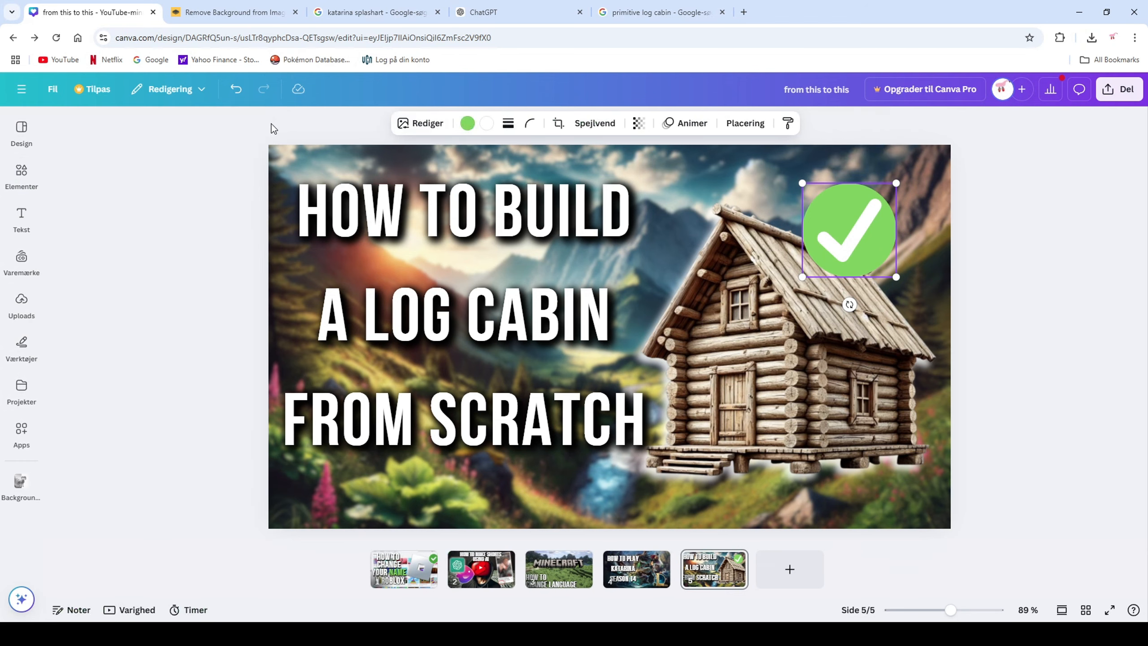
{"action": "left_click", "coordinate": [992, 229]}
{"action": "left_click_drag", "start_coordinate": [836, 247], "coordinate": [844, 246]}
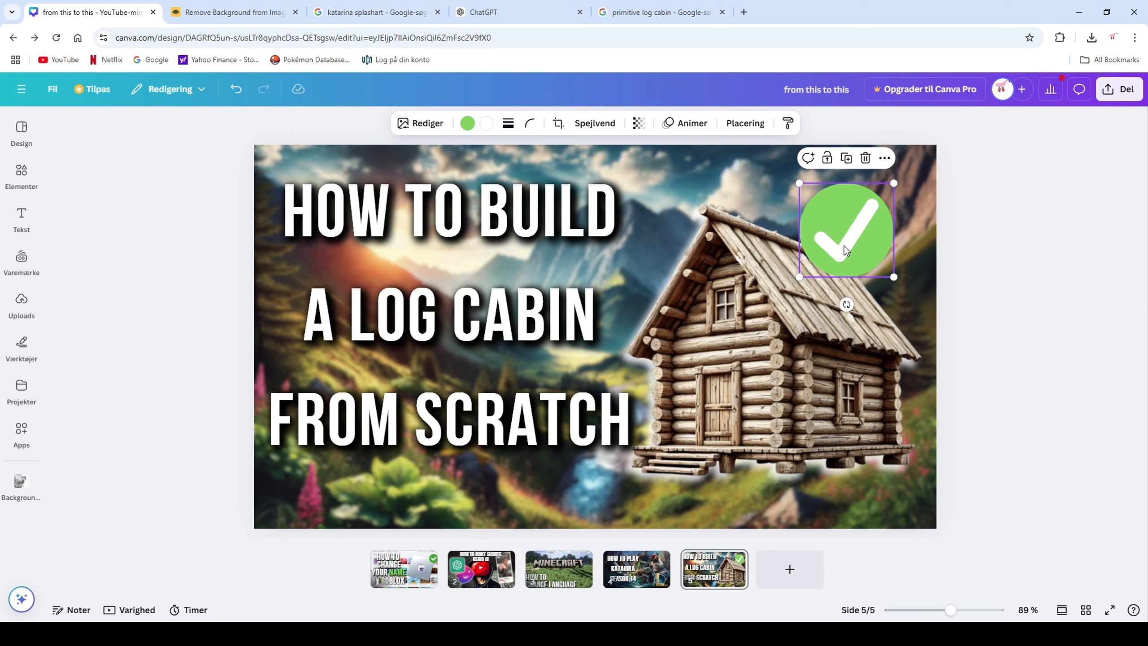
{"action": "left_click", "coordinate": [1071, 291]}
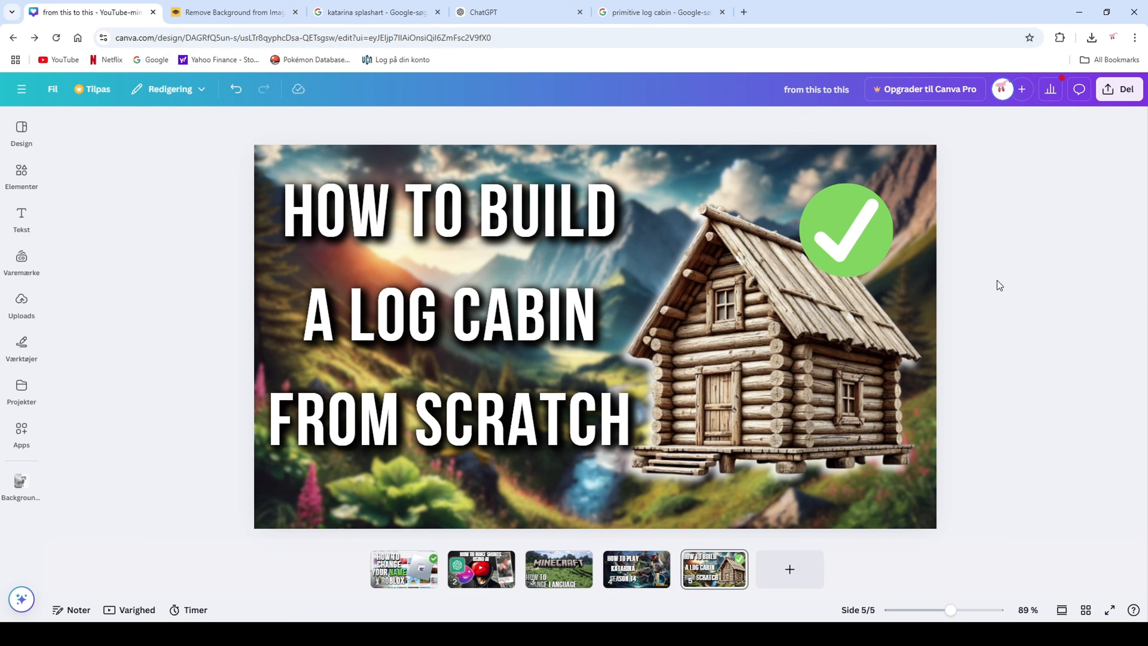